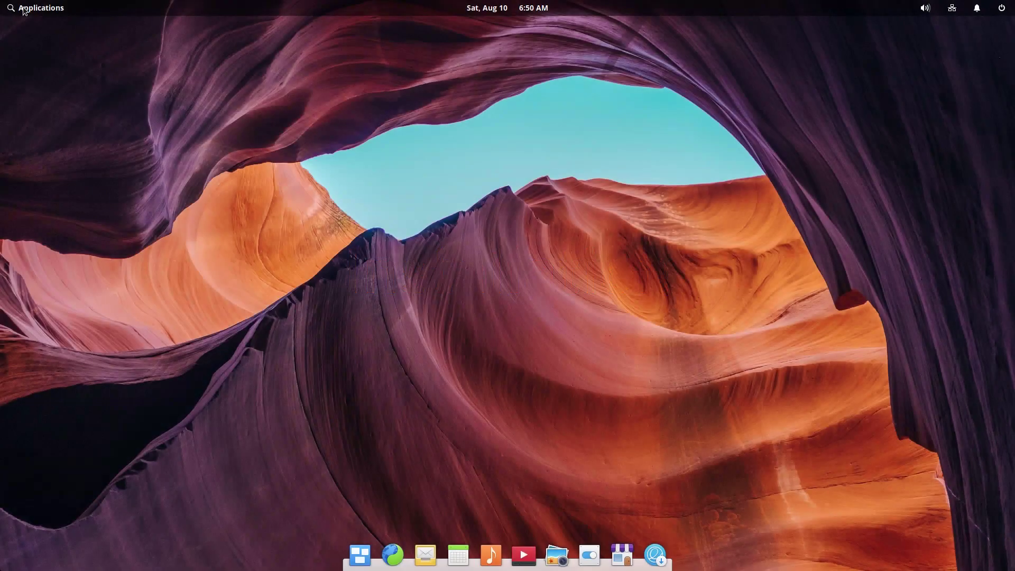
Step: Launch GParted and shrink /dev/sda4 to 20728 MiB
{"action": "left_click", "coordinate": [24, 9]}
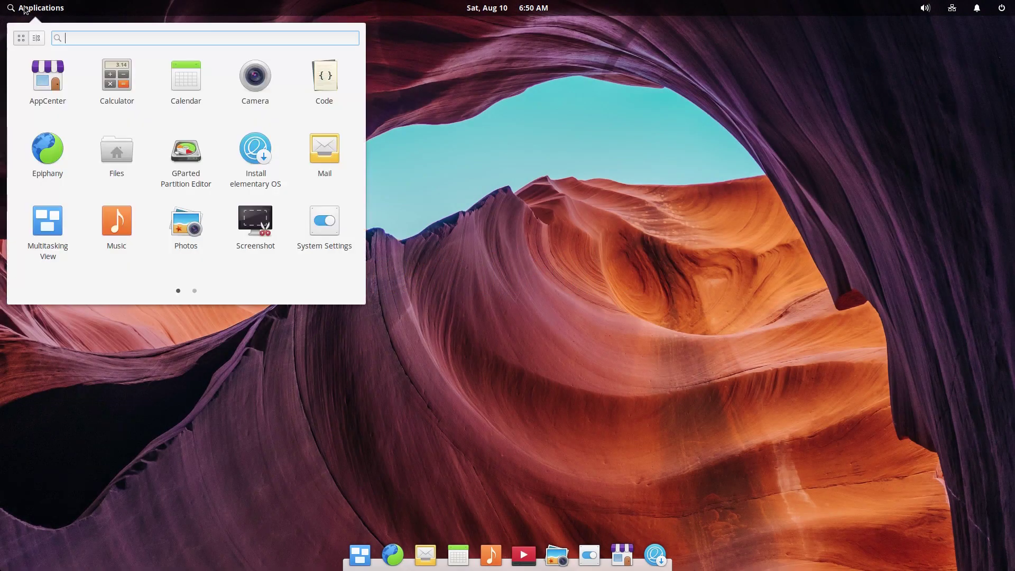
{"action": "left_click", "coordinate": [187, 164]}
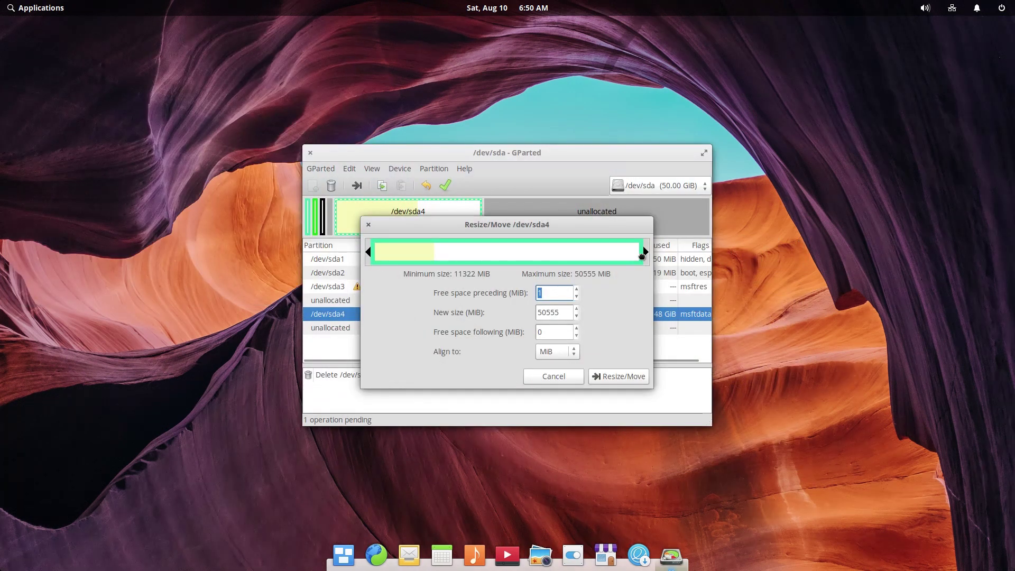
{"action": "left_click_drag", "start_coordinate": [641, 255], "coordinate": [487, 255]}
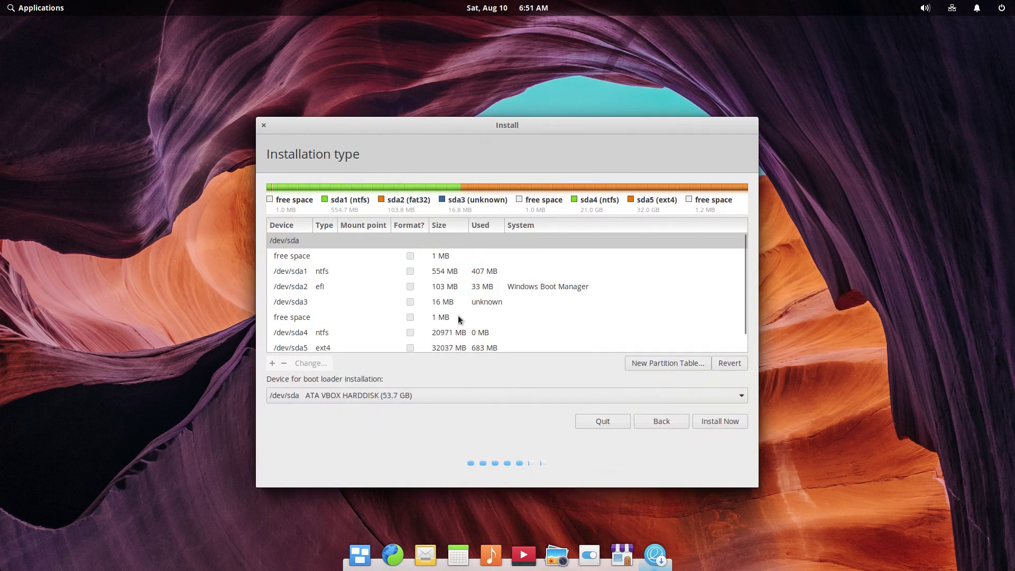
Step: Set the /dev/sda5 partition to be formatted as Ext4
{"action": "scroll", "coordinate": [458, 315], "scroll_direction": "down", "scroll_amount": 1}
{"action": "left_click", "coordinate": [366, 328]}
{"action": "right_click", "coordinate": [366, 328]}
{"action": "left_click", "coordinate": [382, 337]}
{"action": "left_click", "coordinate": [485, 290]}
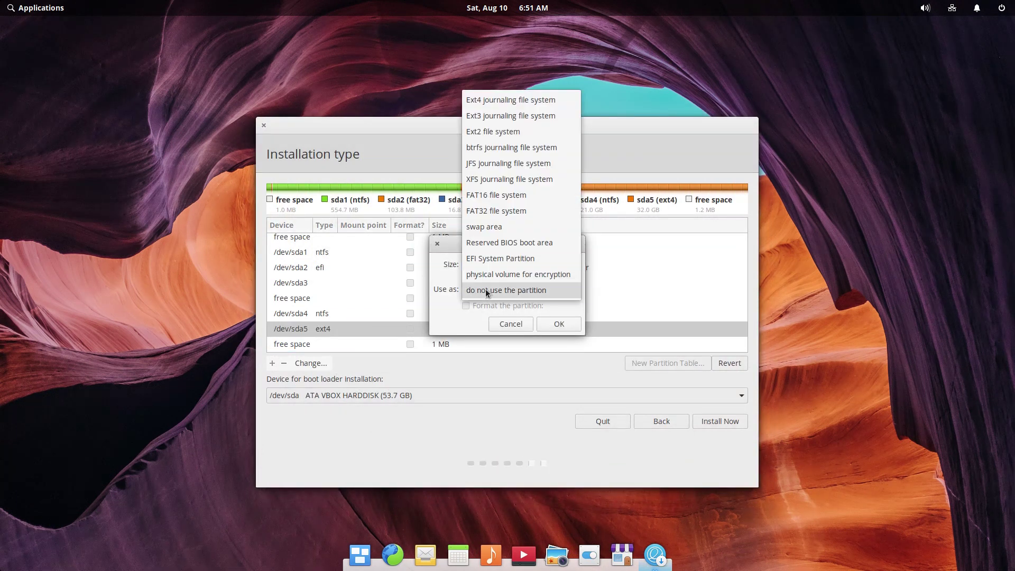
{"action": "left_click", "coordinate": [509, 106]}
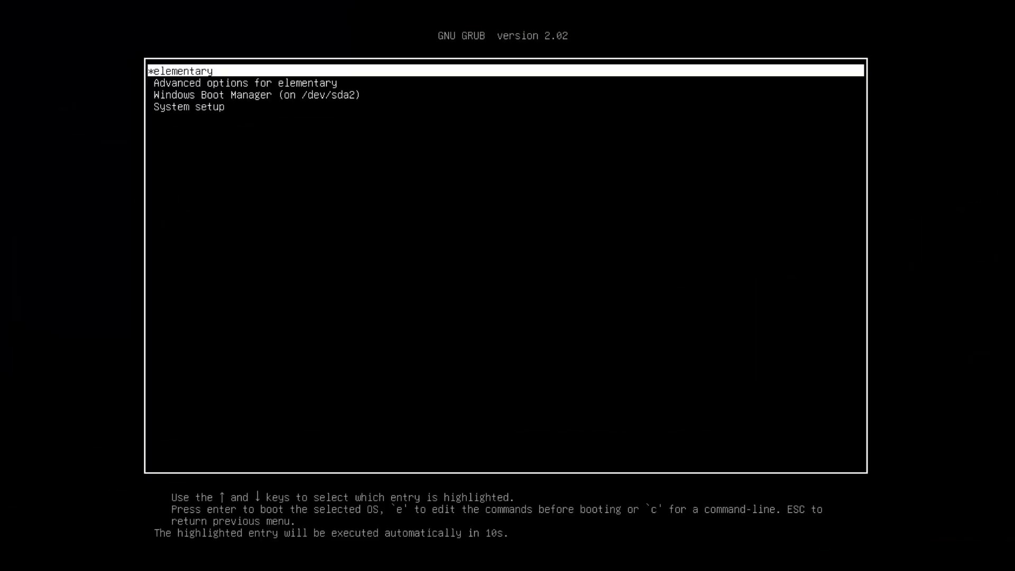
Step: Boot into elementary from the boot menu
{"action": "key", "text": "Down"}
{"action": "key", "text": "Down"}
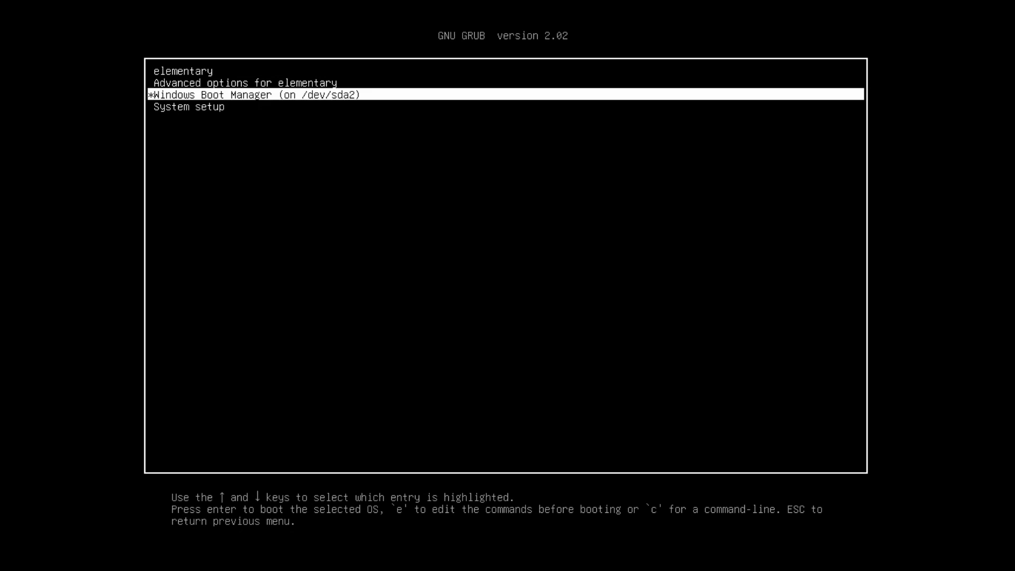
{"action": "key", "text": "Up"}
{"action": "key", "text": "Up"}
{"action": "key", "text": "Down"}
{"action": "key", "text": "Down"}
{"action": "key", "text": "Up"}
{"action": "key", "text": "Up"}
{"action": "key", "text": "Return"}
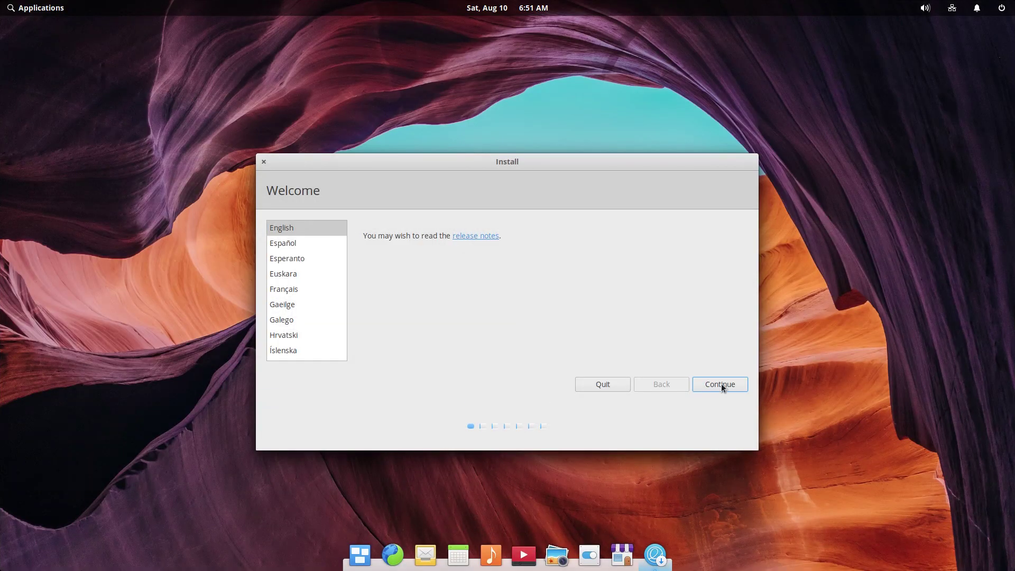
Step: In the installer, enable third-party software and choose manual 'Something else' partitioning
{"action": "left_click", "coordinate": [721, 383]}
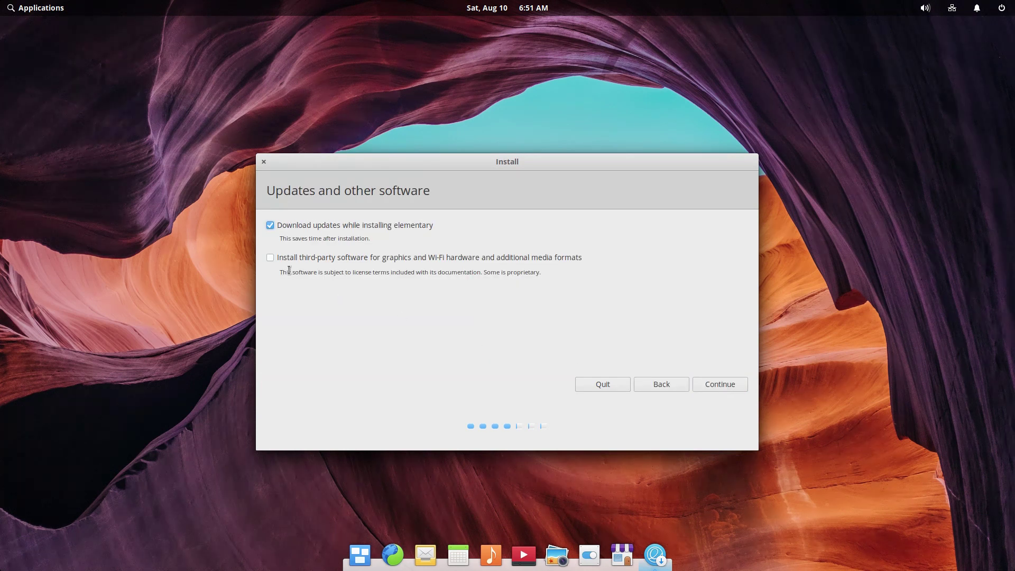
{"action": "left_click", "coordinate": [270, 258]}
{"action": "left_click", "coordinate": [712, 389]}
{"action": "left_click", "coordinate": [285, 357]}
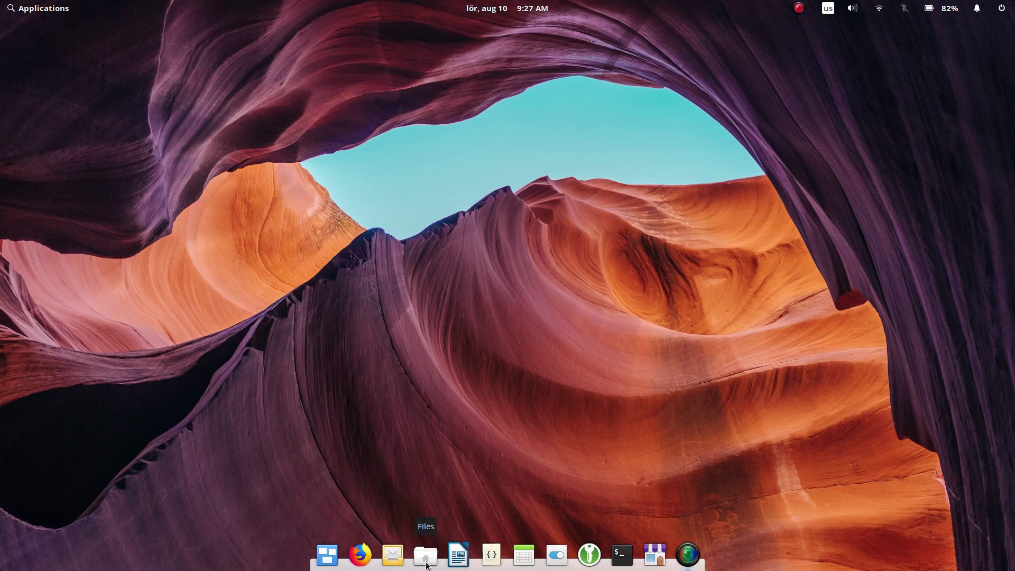
Step: Open Files and Terminal from the dock and check the wireless network menu
{"action": "left_click", "coordinate": [426, 564]}
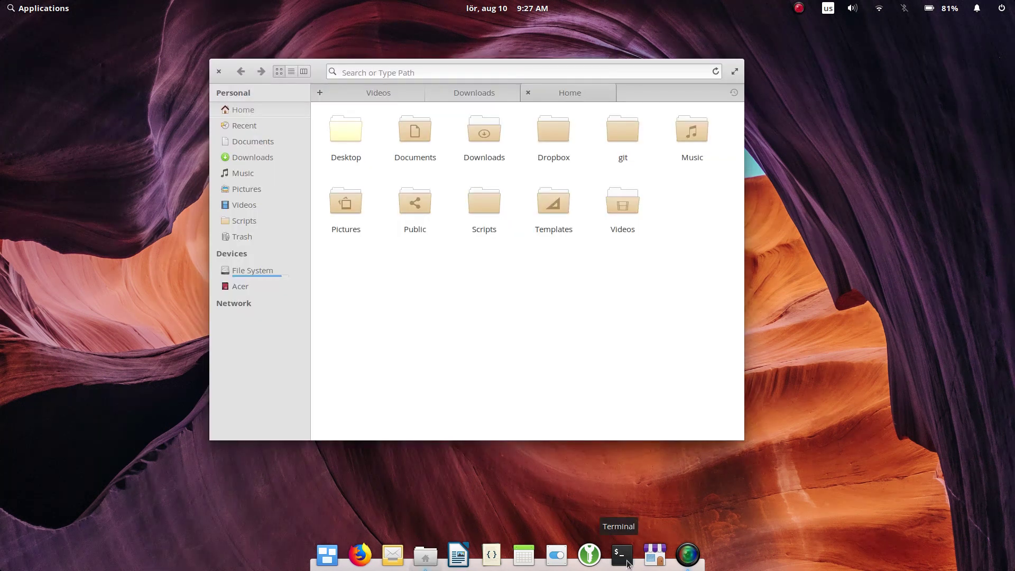
{"action": "left_click", "coordinate": [623, 555]}
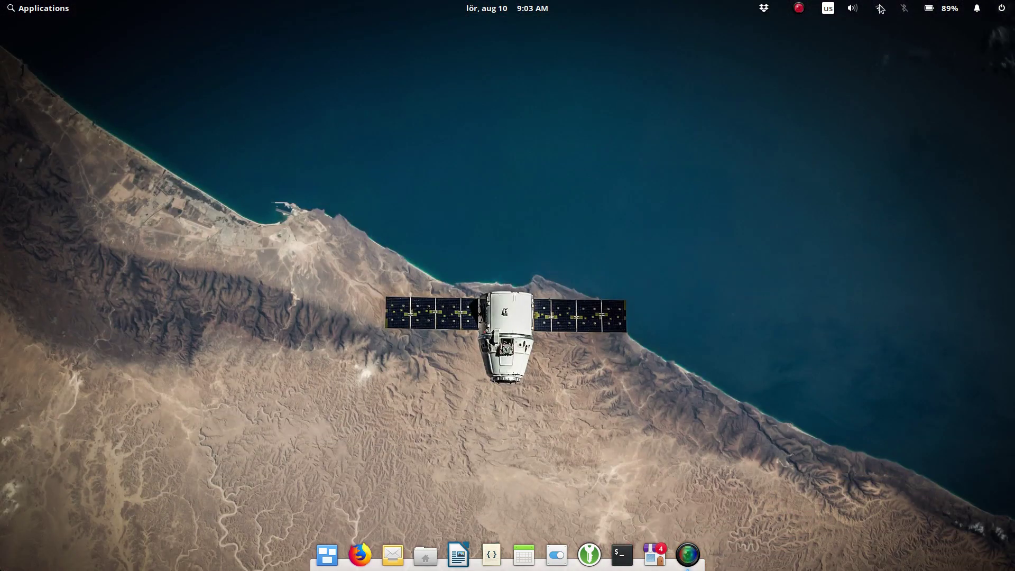
{"action": "left_click", "coordinate": [879, 8]}
Step: Turn Bluetooth on and show the Displays scaling factor options
{"action": "left_click", "coordinate": [904, 8]}
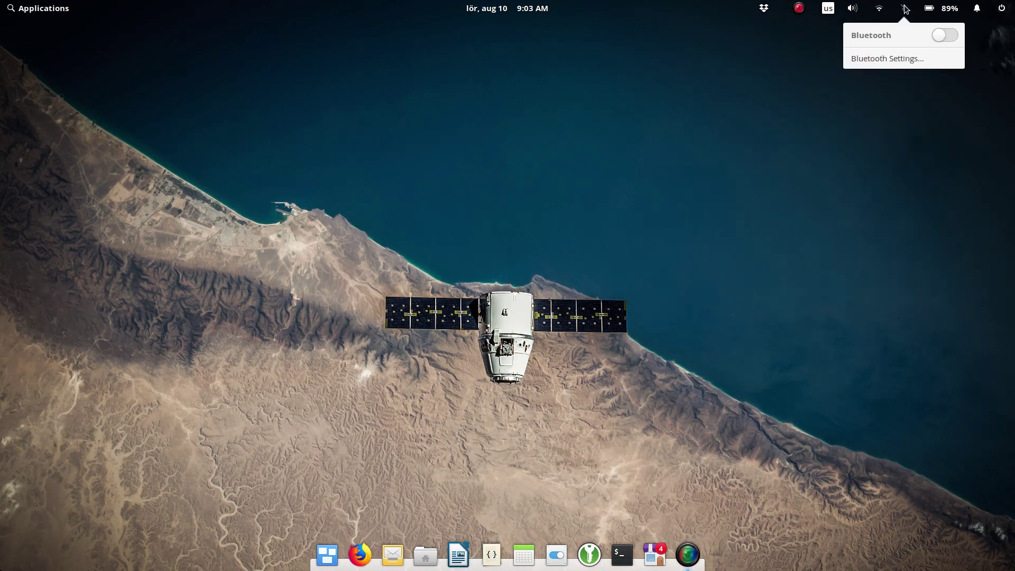
{"action": "left_click", "coordinate": [947, 40]}
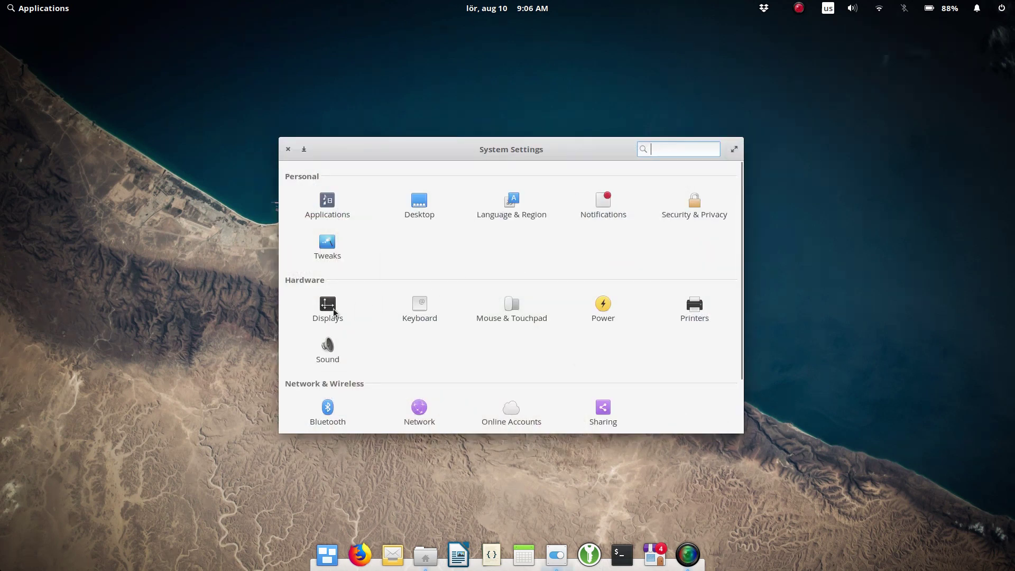
{"action": "left_click", "coordinate": [333, 311]}
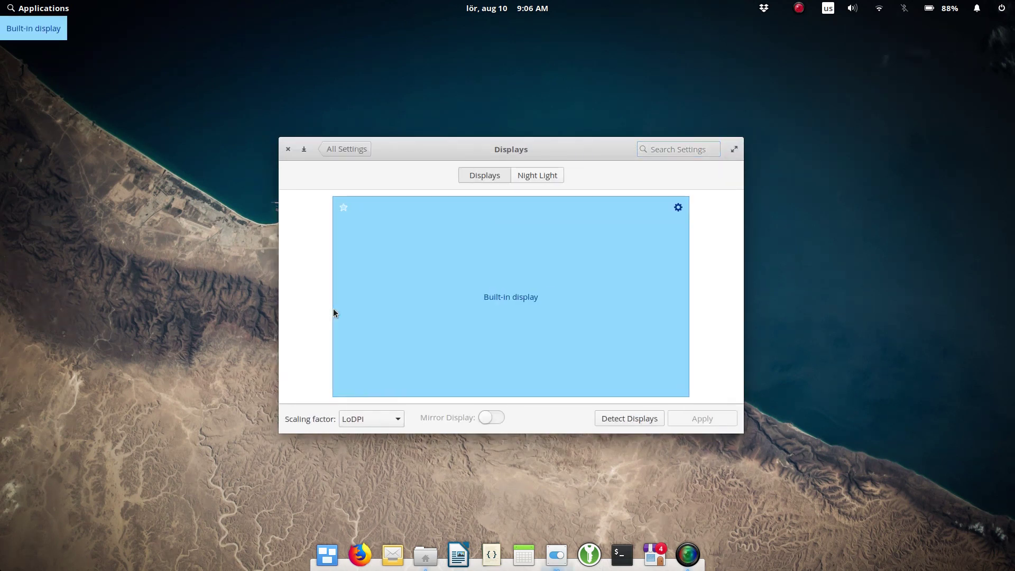
{"action": "left_click", "coordinate": [400, 419]}
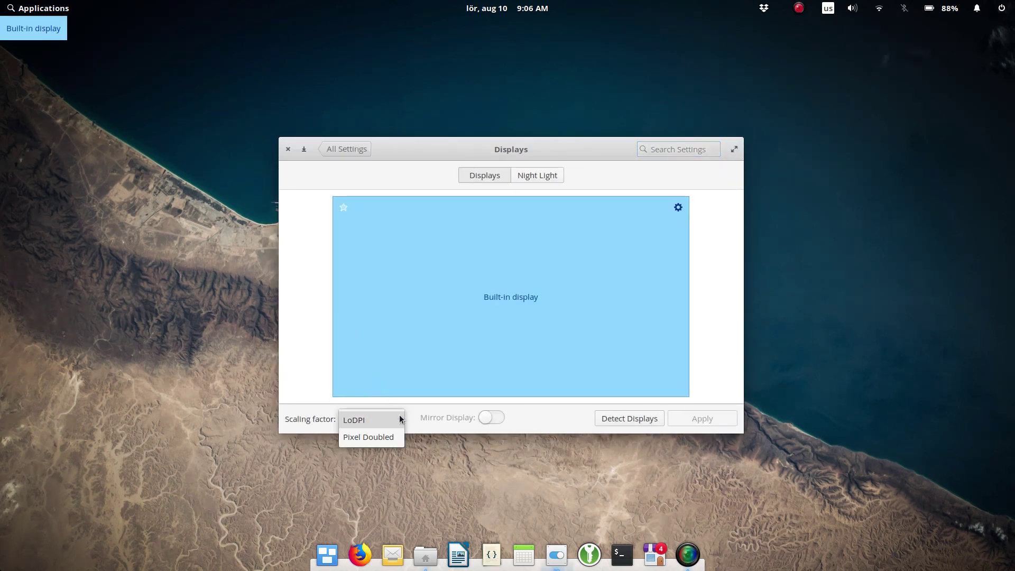
Step: Keep LoDPI scaling, snap Terminal to the right half, and launch Code
{"action": "left_click", "coordinate": [397, 420]}
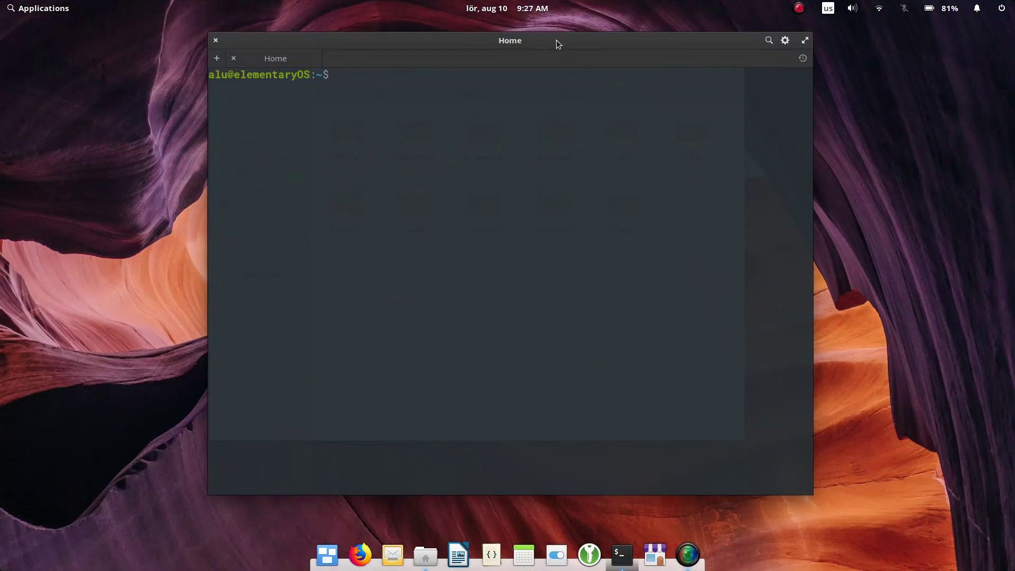
{"action": "left_click_drag", "start_coordinate": [556, 43], "coordinate": [1012, 155]}
{"action": "mouse_move", "coordinate": [424, 568]}
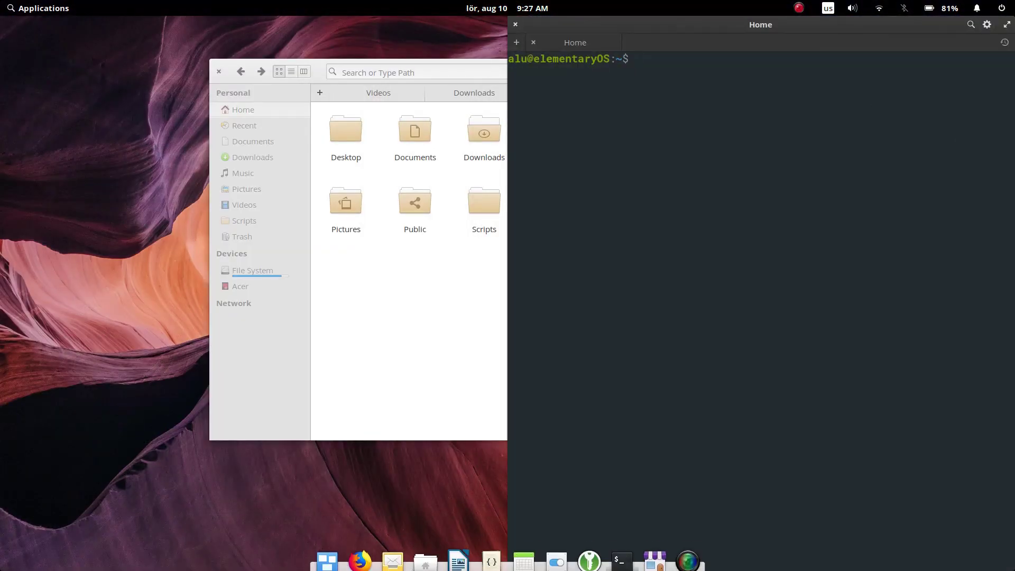
{"action": "left_click", "coordinate": [491, 552]}
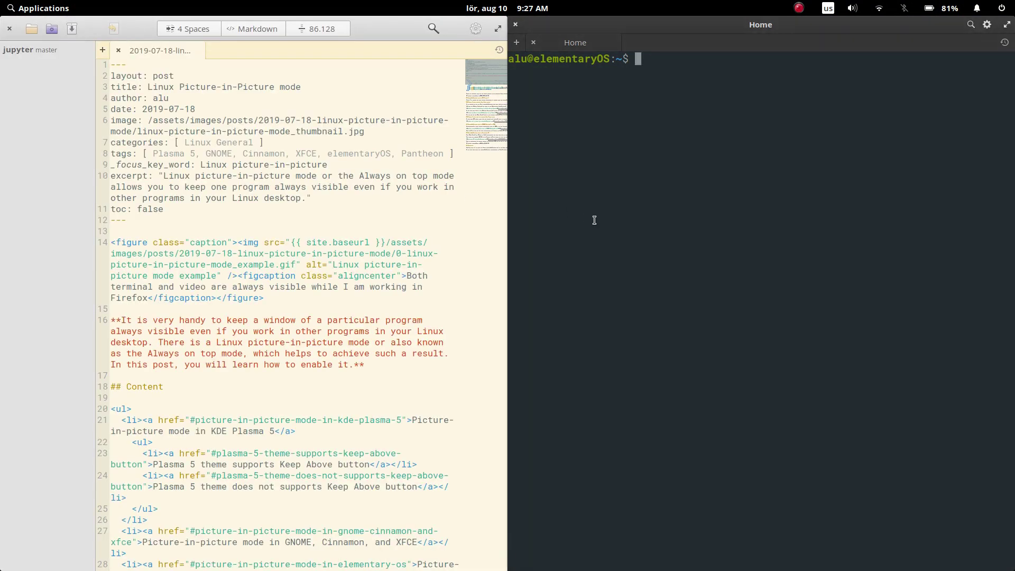
Step: Run sudo apt update in Terminal, browse Graphics apps, and return to Terminal via Multitasking View
{"action": "left_click", "coordinate": [594, 220]}
{"action": "type", "text": "sudo a"}
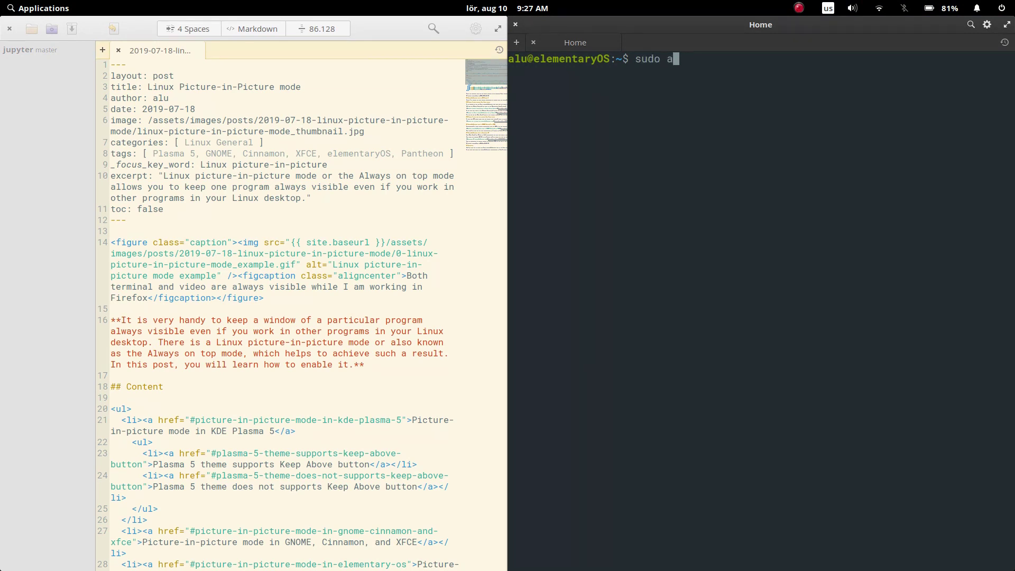
{"action": "type", "text": "p"}
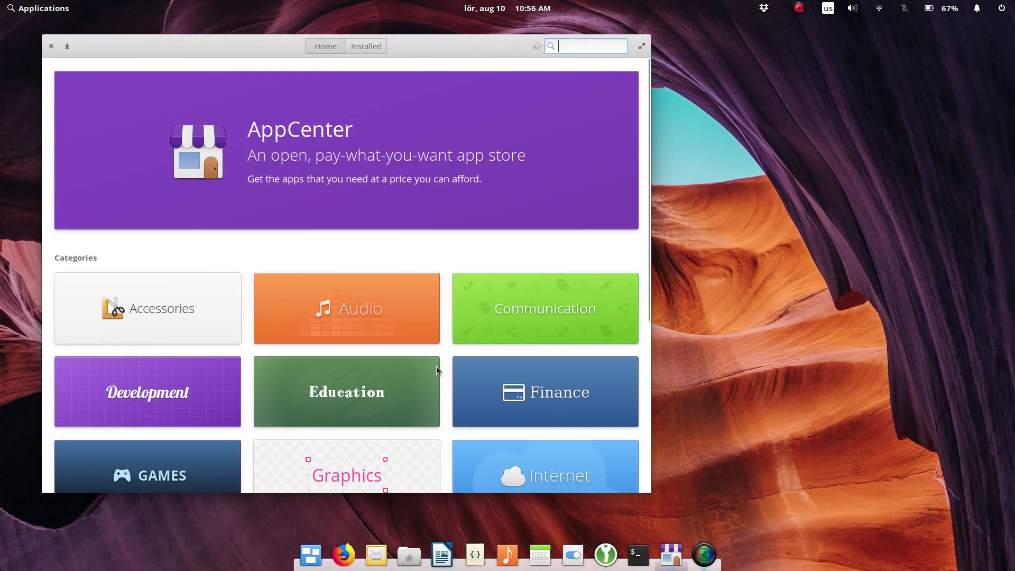
{"action": "scroll", "coordinate": [437, 370], "scroll_direction": "down", "scroll_amount": 5}
{"action": "left_click", "coordinate": [357, 196]}
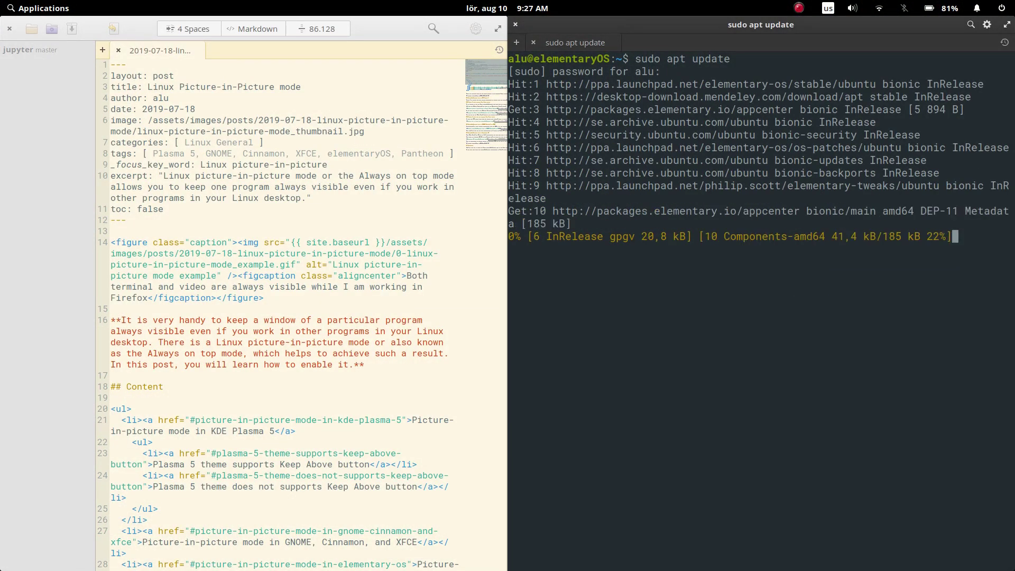
{"action": "key", "text": "super+e"}
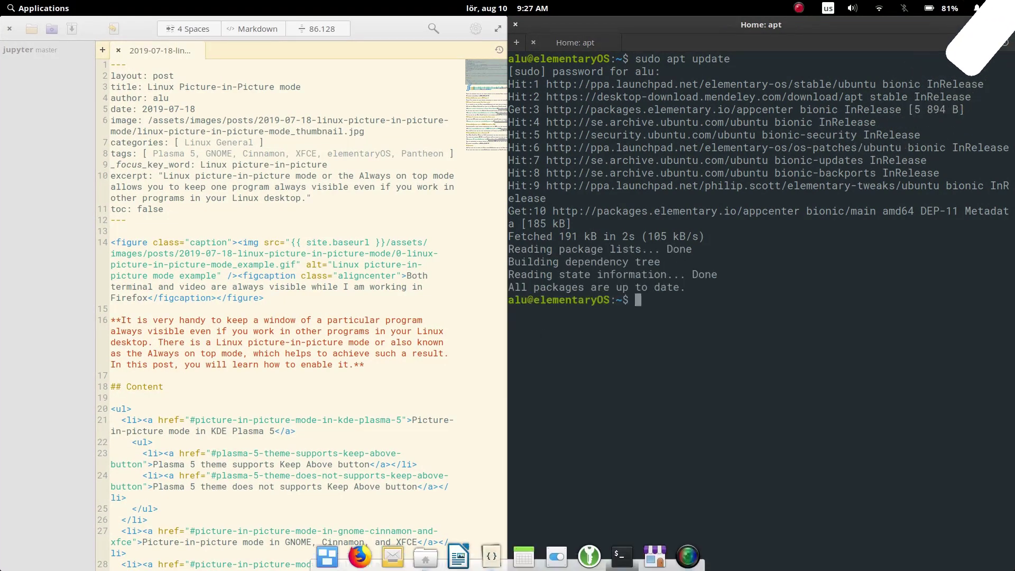
{"action": "left_click", "coordinate": [333, 549]}
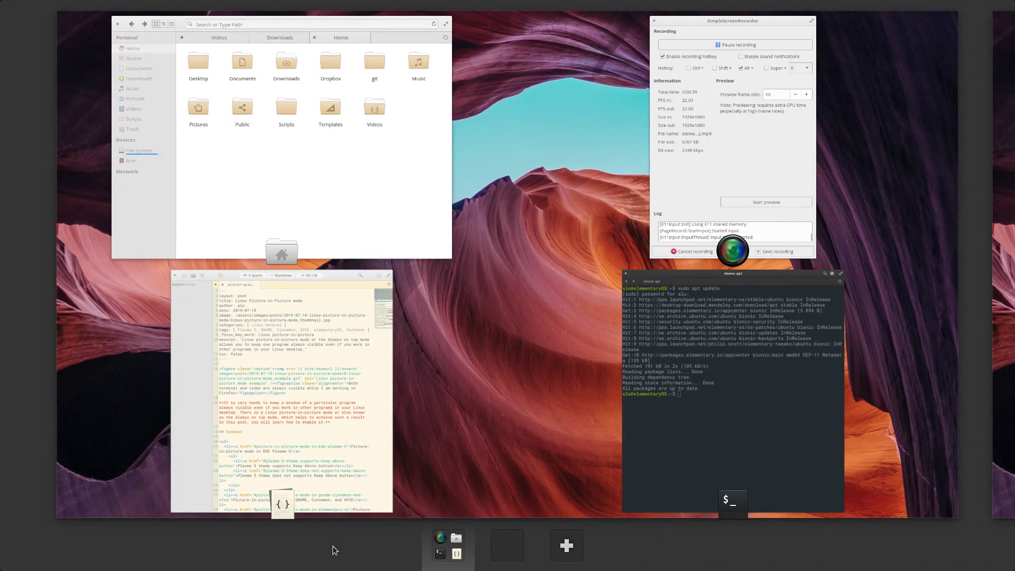
{"action": "left_click", "coordinate": [661, 413]}
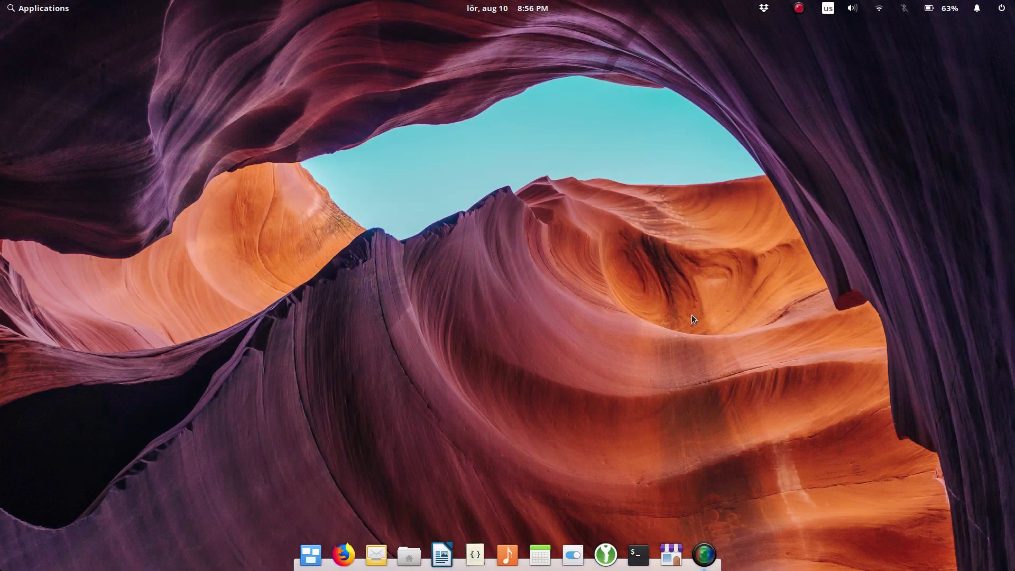
Step: Search 'wallpa' and open the Desktop Wallpaper settings
{"action": "key", "text": "super"}
{"action": "type", "text": "wallpa"}
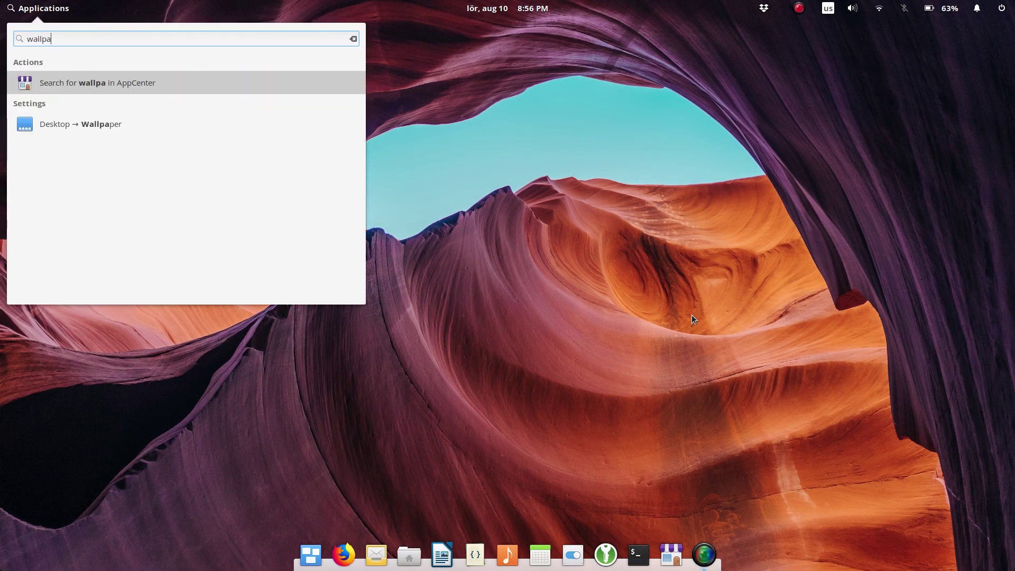
{"action": "key", "text": "Down"}
{"action": "key", "text": "Return"}
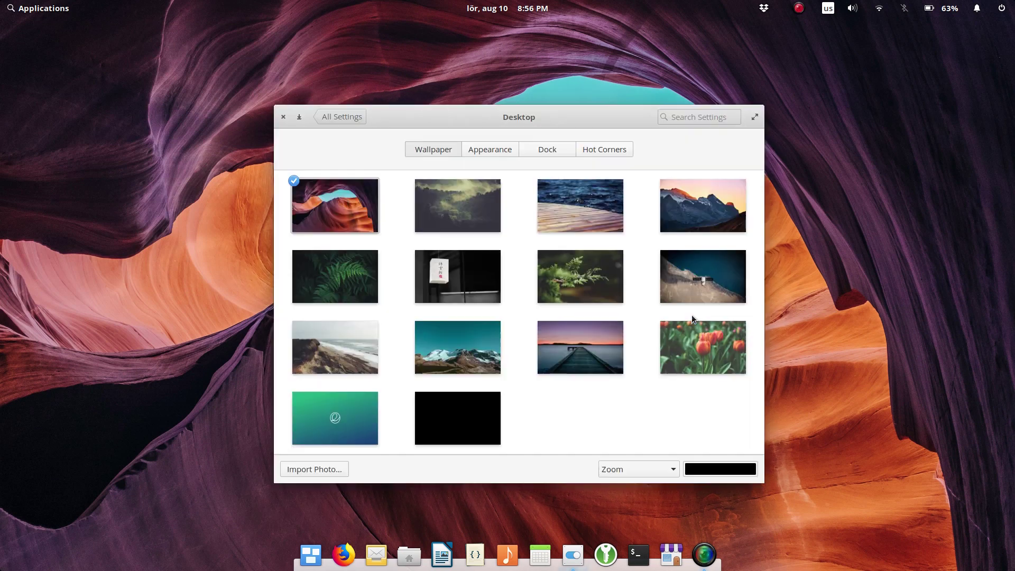
Step: Set the coastline photo as wallpaper and move the Desktop settings window to workspace 2
{"action": "left_click", "coordinate": [589, 275]}
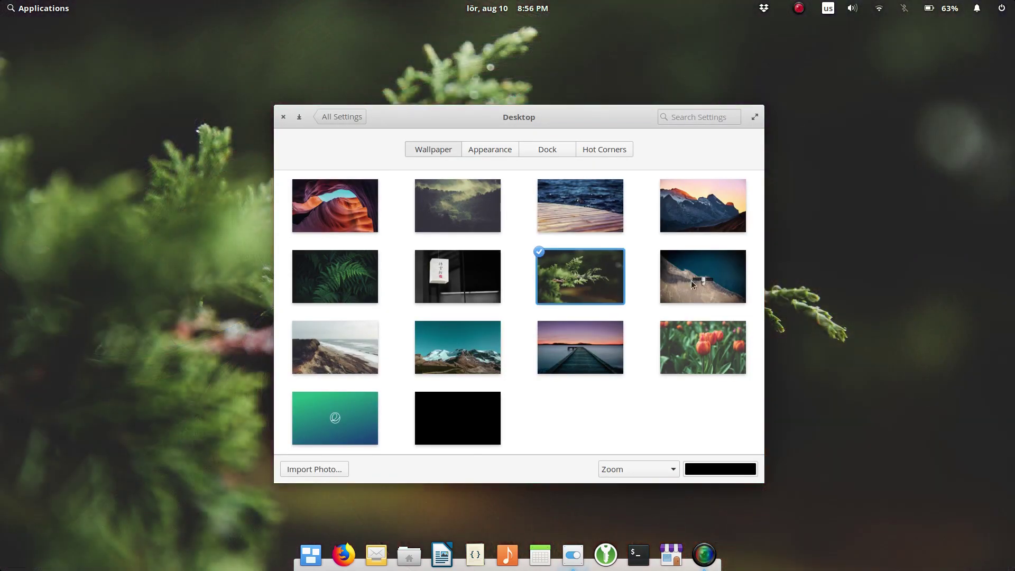
{"action": "left_click", "coordinate": [703, 282]}
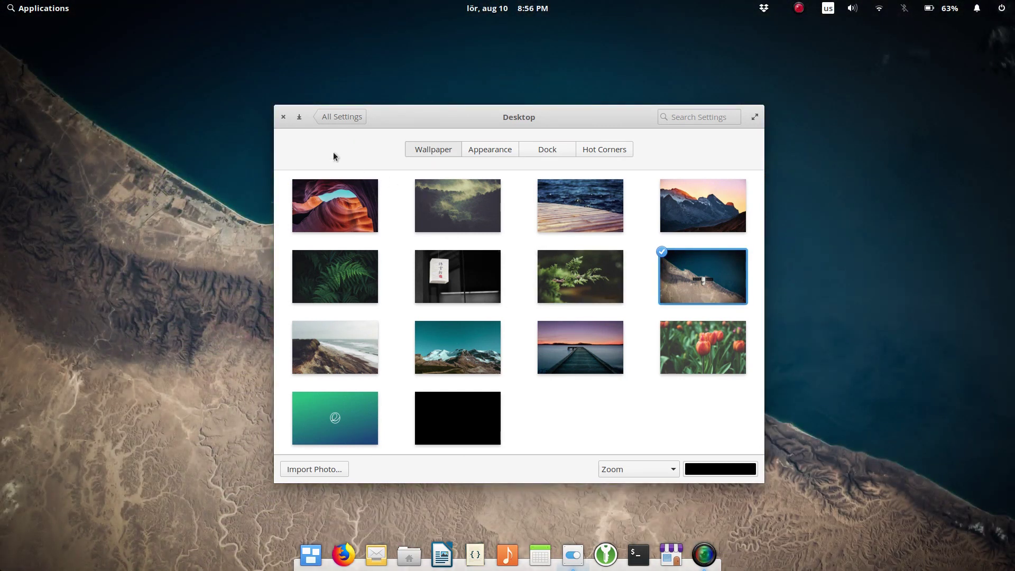
{"action": "key", "text": "super+s"}
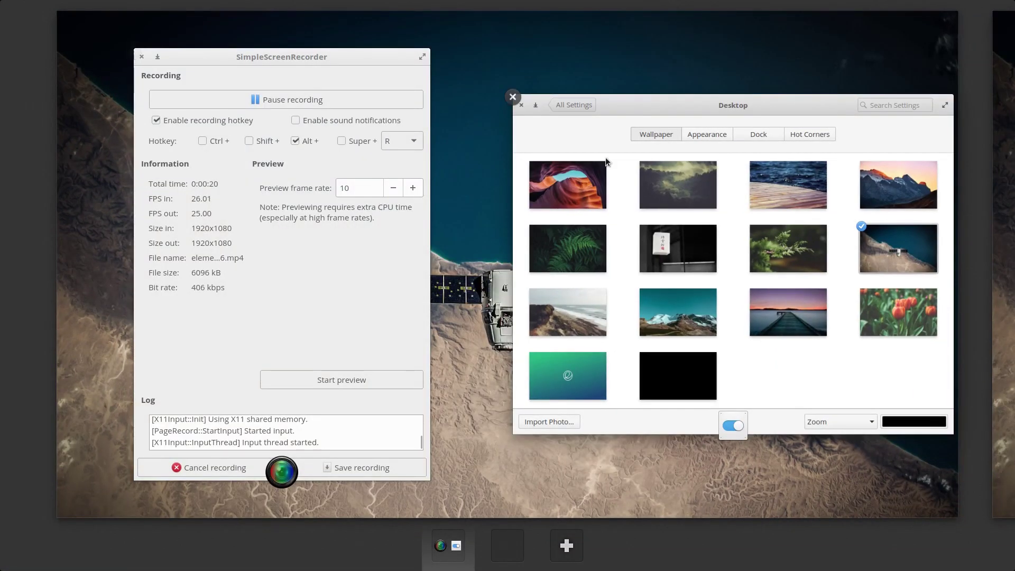
{"action": "left_click_drag", "start_coordinate": [662, 104], "coordinate": [623, 204]}
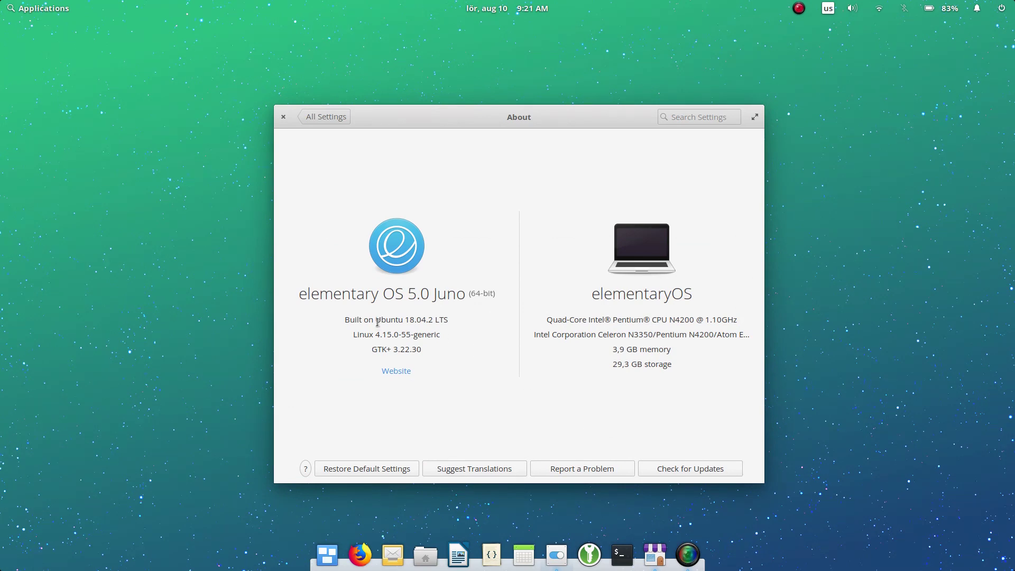
Step: Select the 'Ubuntu 18.04.2 LTS' text on the About page, then close System Settings
{"action": "left_click_drag", "start_coordinate": [377, 320], "coordinate": [453, 320]}
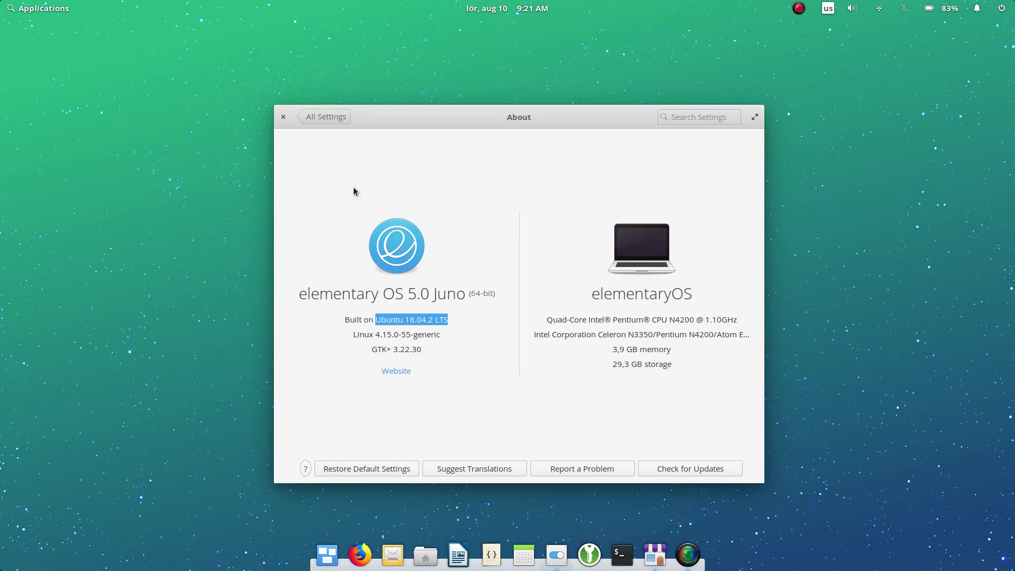
{"action": "left_click", "coordinate": [284, 116]}
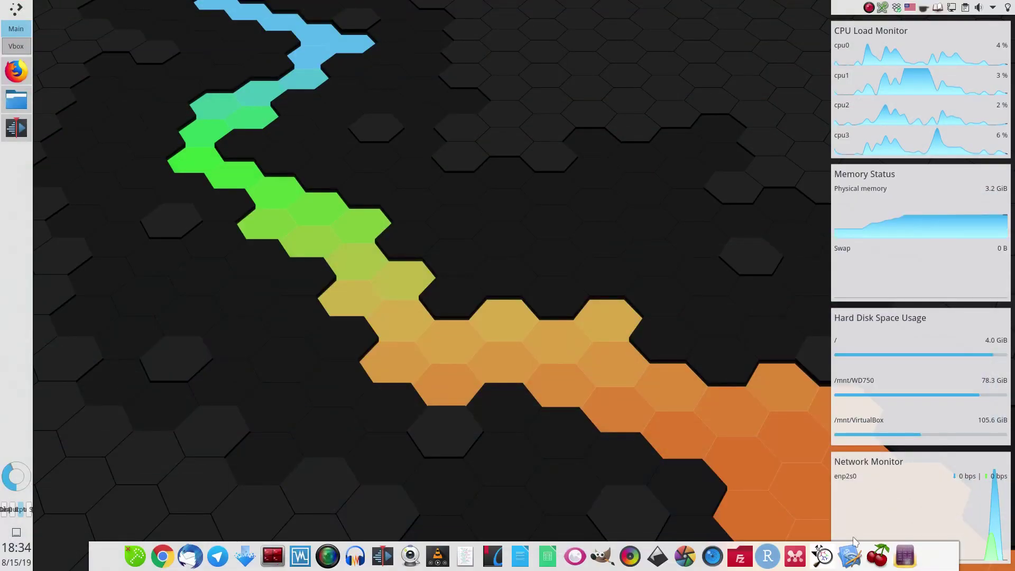
{"action": "left_click", "coordinate": [16, 8]}
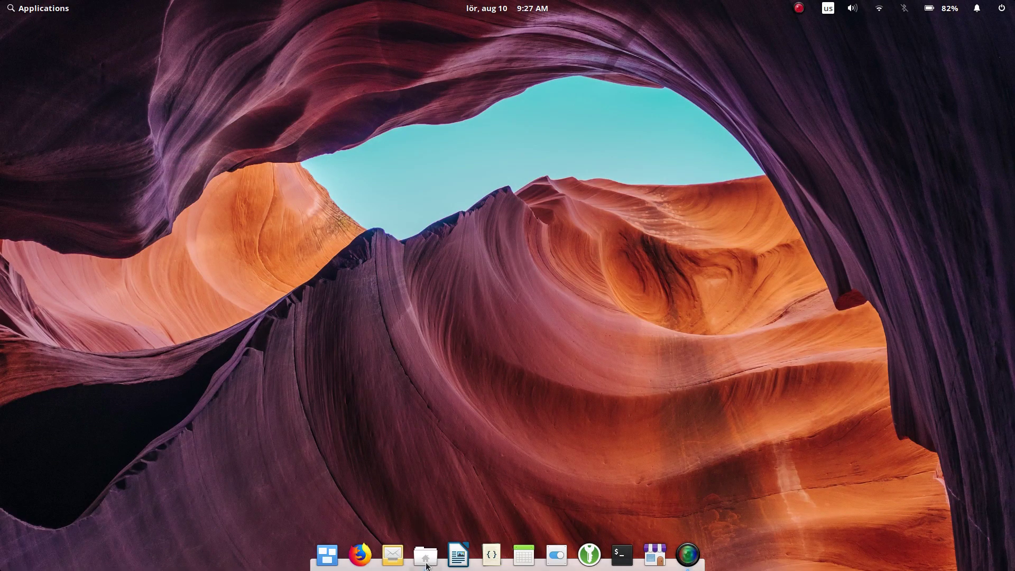
{"action": "left_click", "coordinate": [426, 556]}
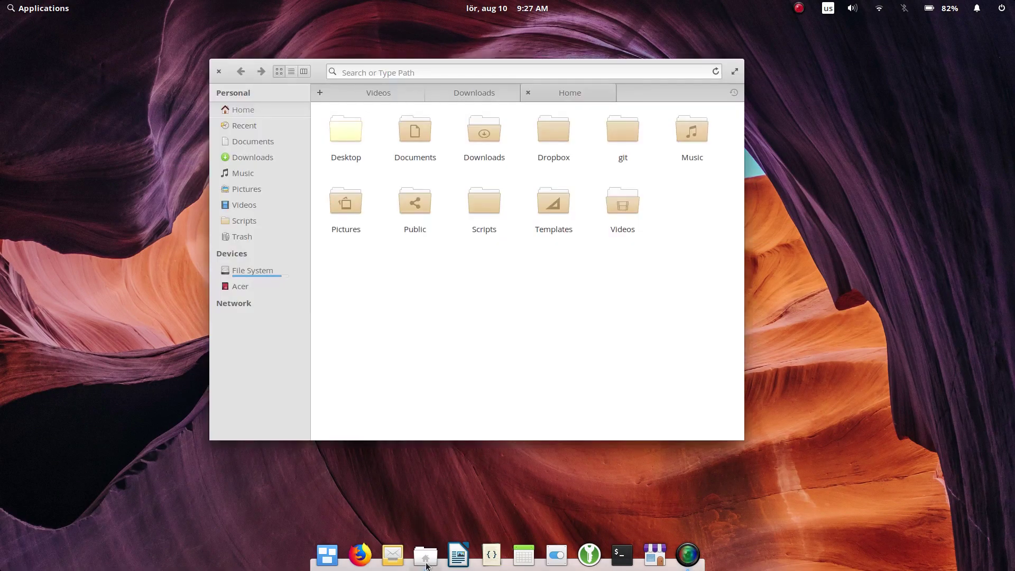
{"action": "left_click", "coordinate": [621, 555]}
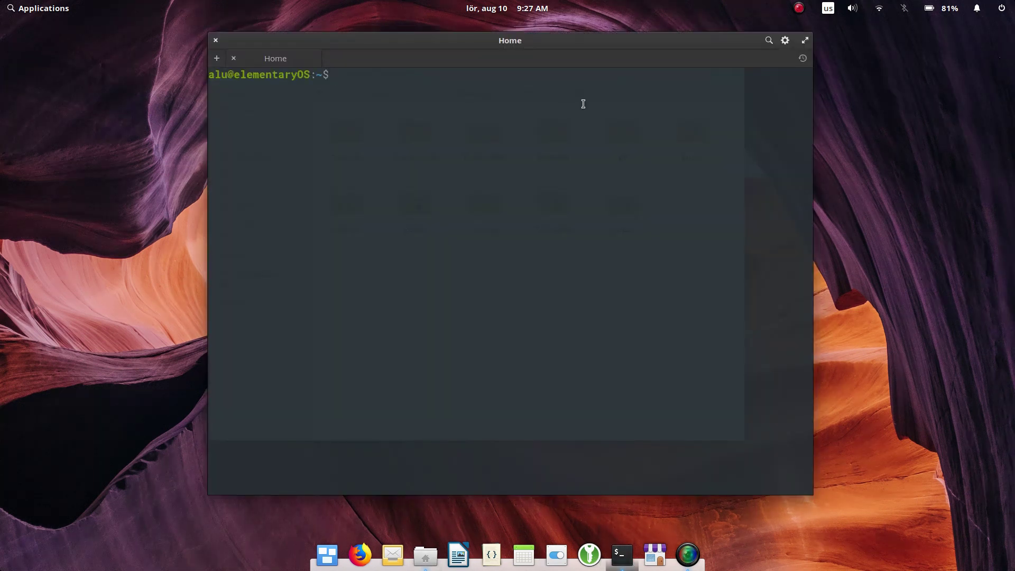
{"action": "left_click_drag", "start_coordinate": [556, 40], "coordinate": [1014, 154]}
{"action": "mouse_move", "coordinate": [421, 561]}
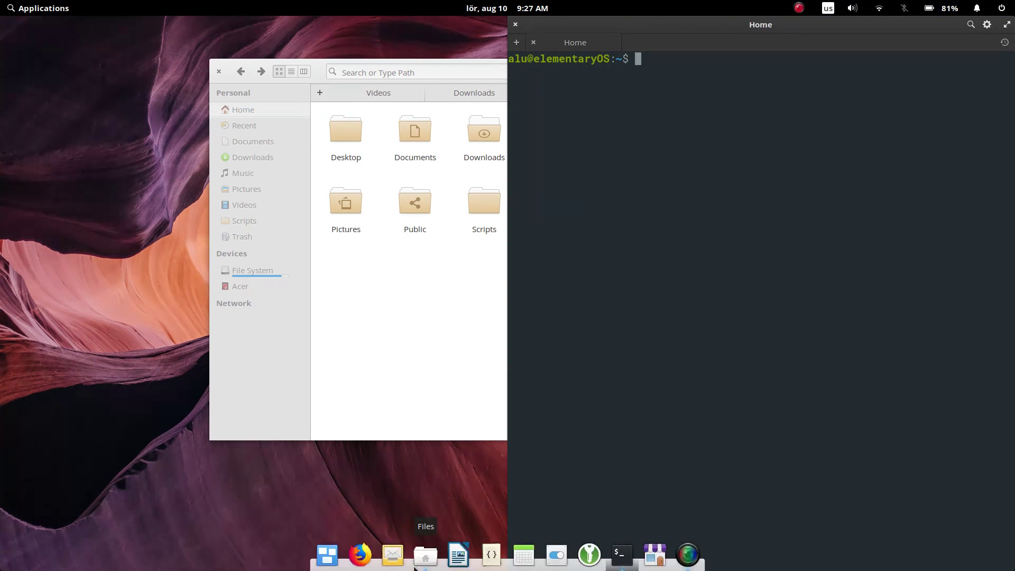
{"action": "left_click", "coordinate": [491, 553]}
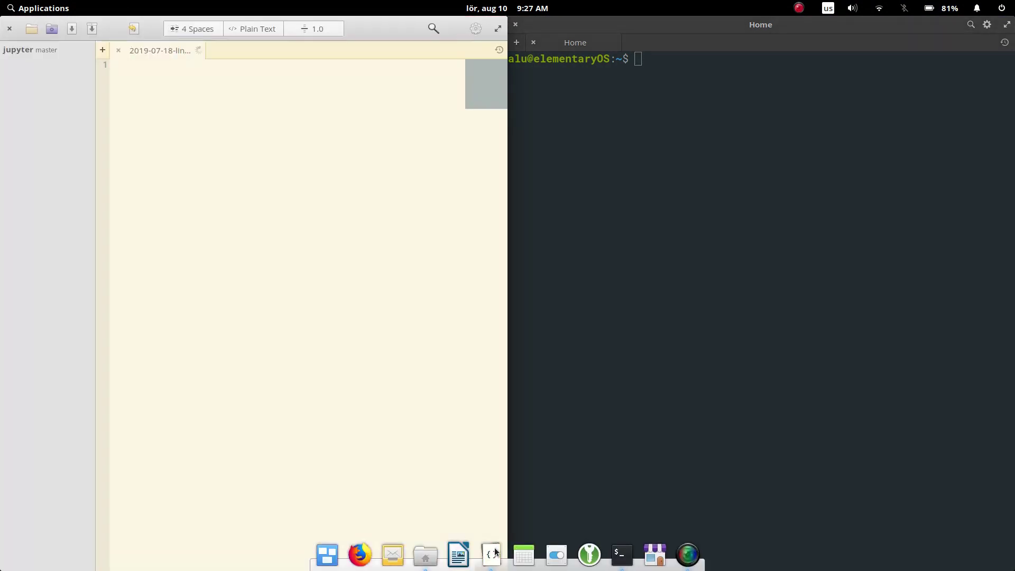
{"action": "left_click", "coordinate": [586, 217]}
{"action": "type", "text": "sudo"}
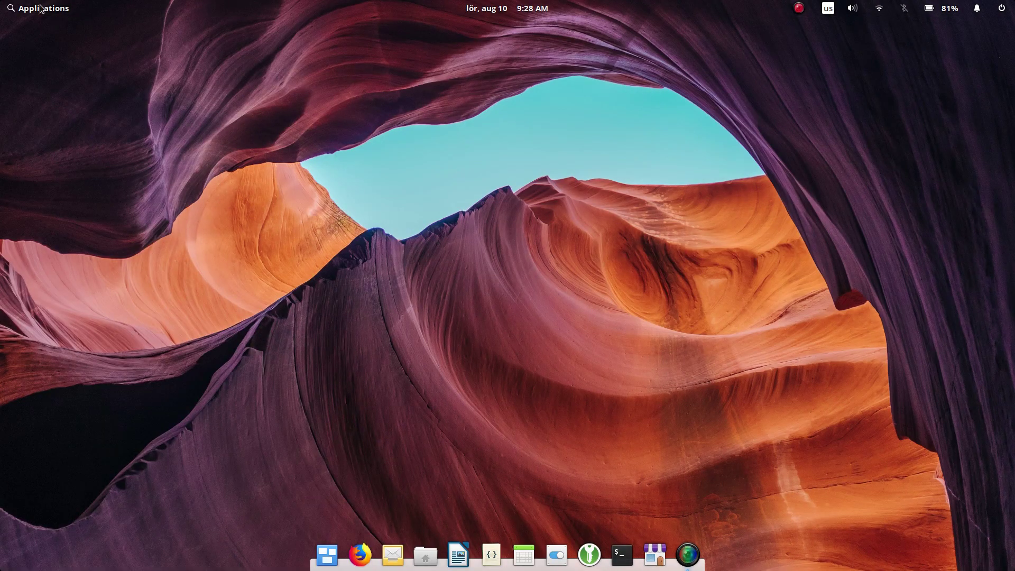
{"action": "left_click", "coordinate": [40, 8]}
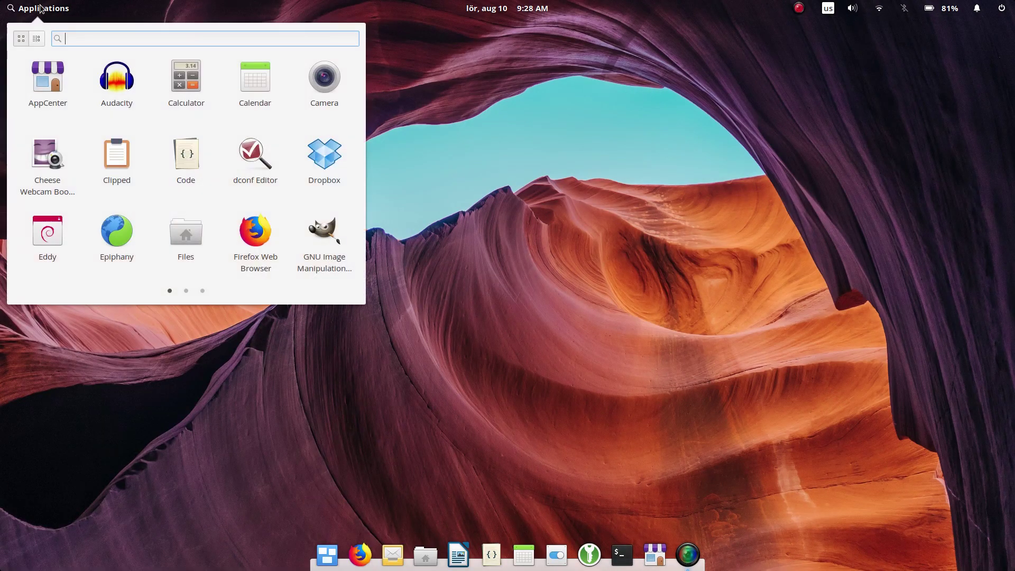
{"action": "scroll", "coordinate": [88, 39], "scroll_direction": "down", "scroll_amount": 2}
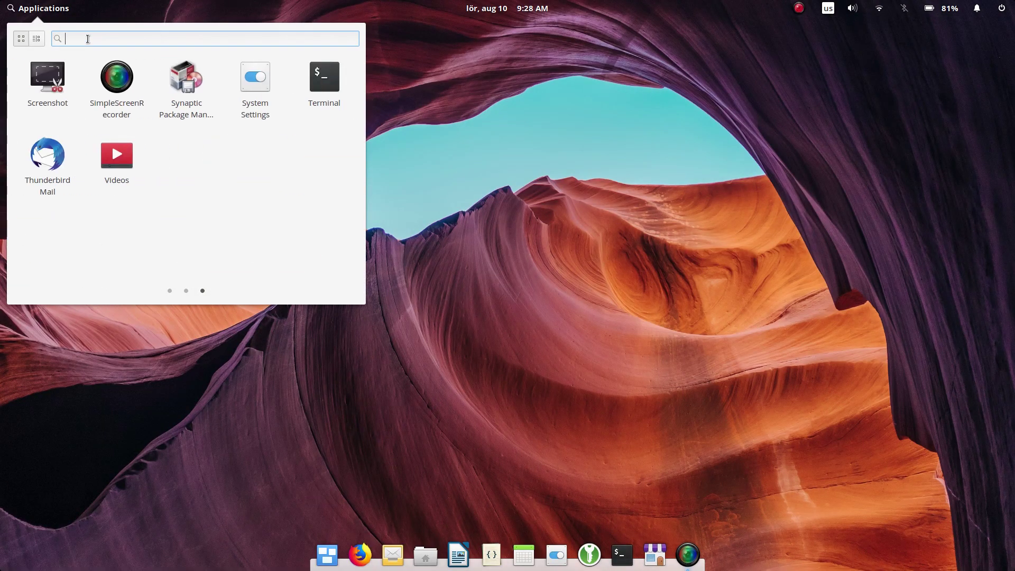
{"action": "scroll", "coordinate": [88, 38], "scroll_direction": "up", "scroll_amount": 1}
{"action": "type", "text": "sho"}
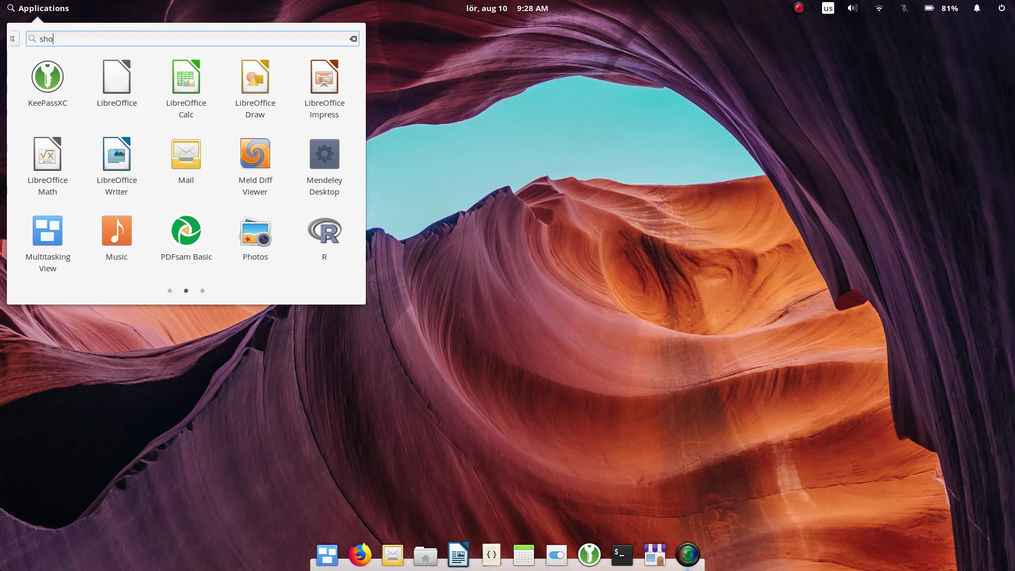
{"action": "type", "text": "rtcu"}
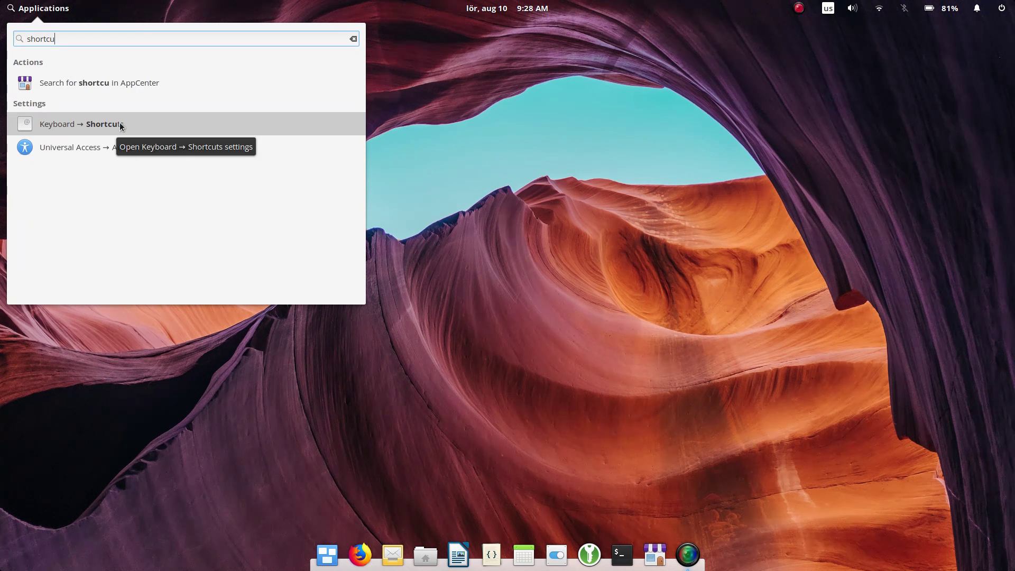
{"action": "left_click", "coordinate": [823, 288]}
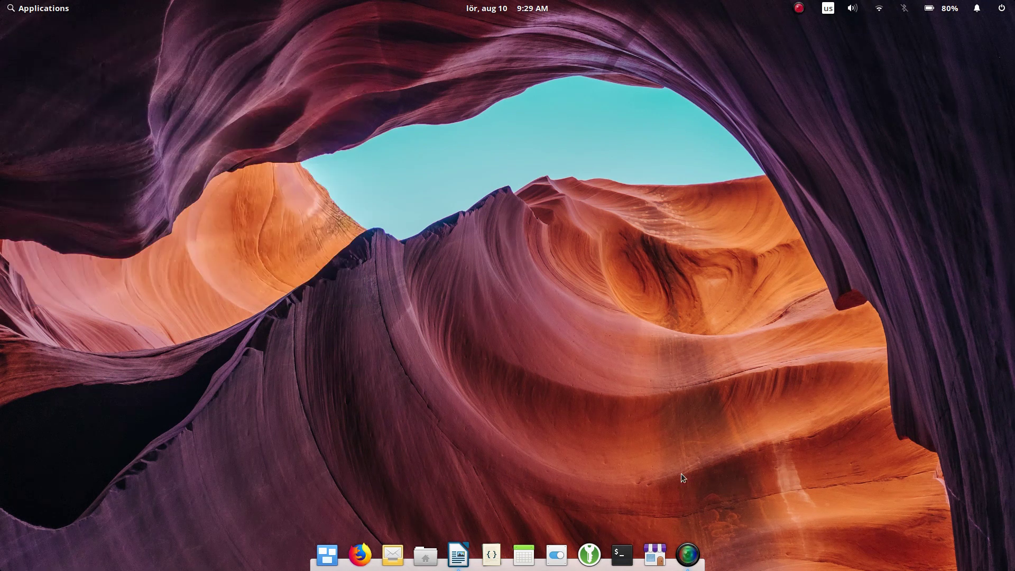
{"action": "right_click", "coordinate": [626, 557]}
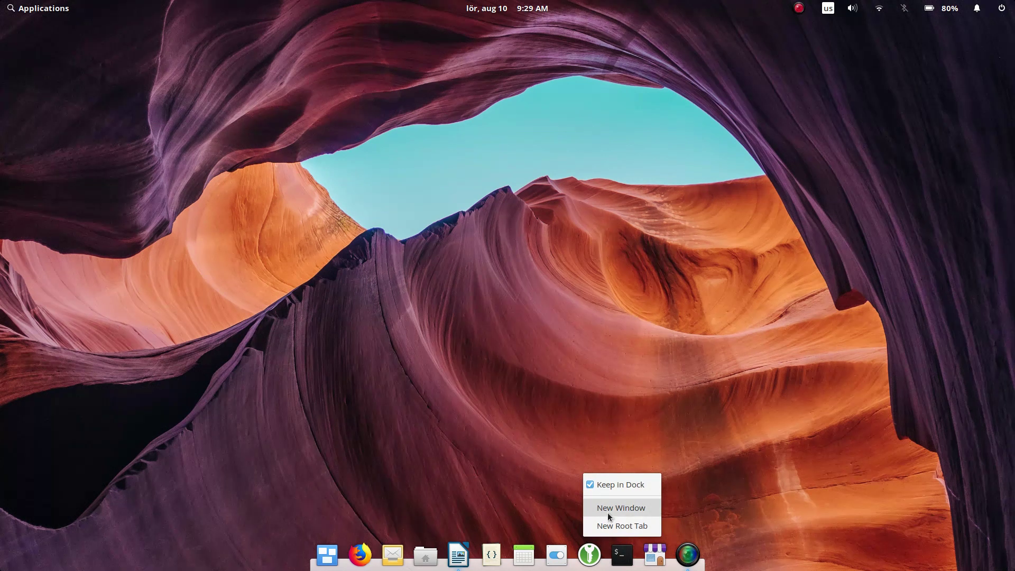
{"action": "left_click", "coordinate": [633, 445]}
{"action": "left_click", "coordinate": [458, 553]}
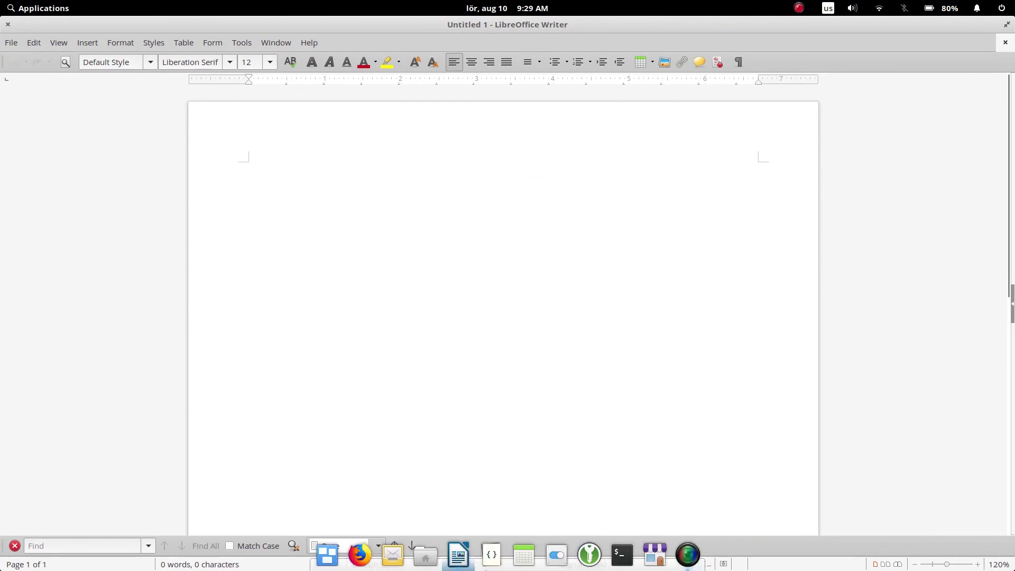
{"action": "key", "text": "ctrl+q"}
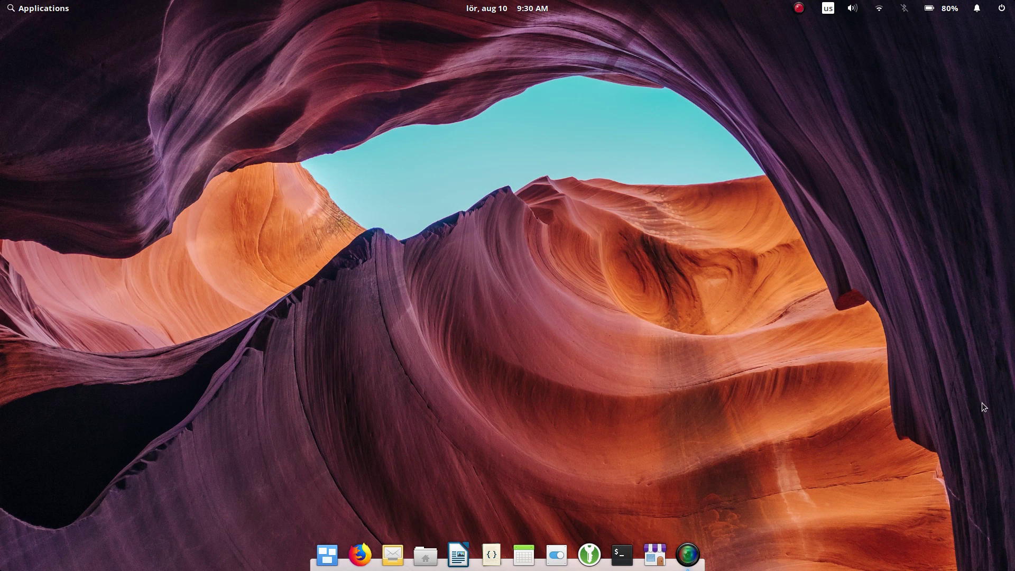
{"action": "key", "text": "super"}
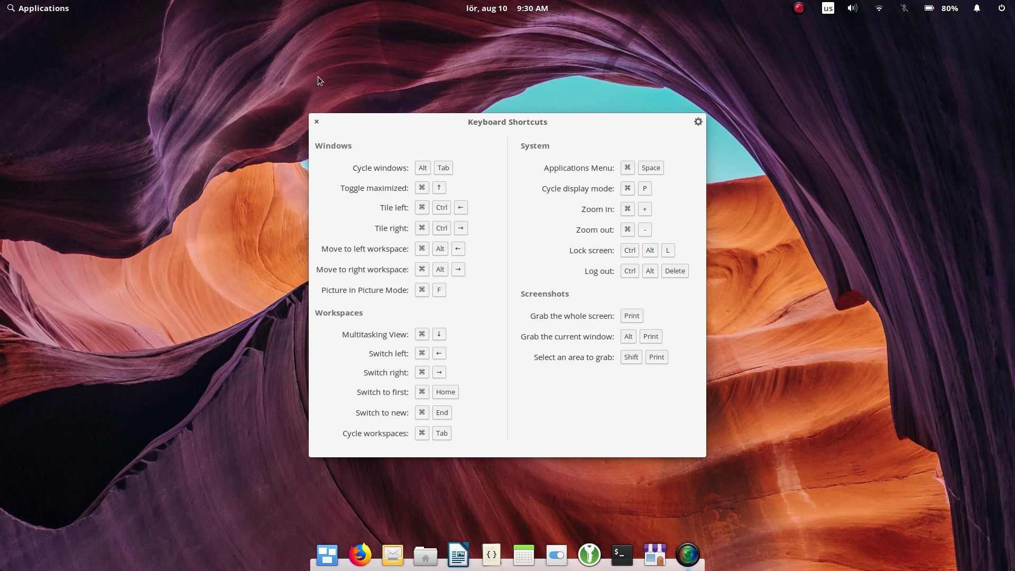
{"action": "left_click", "coordinate": [318, 125]}
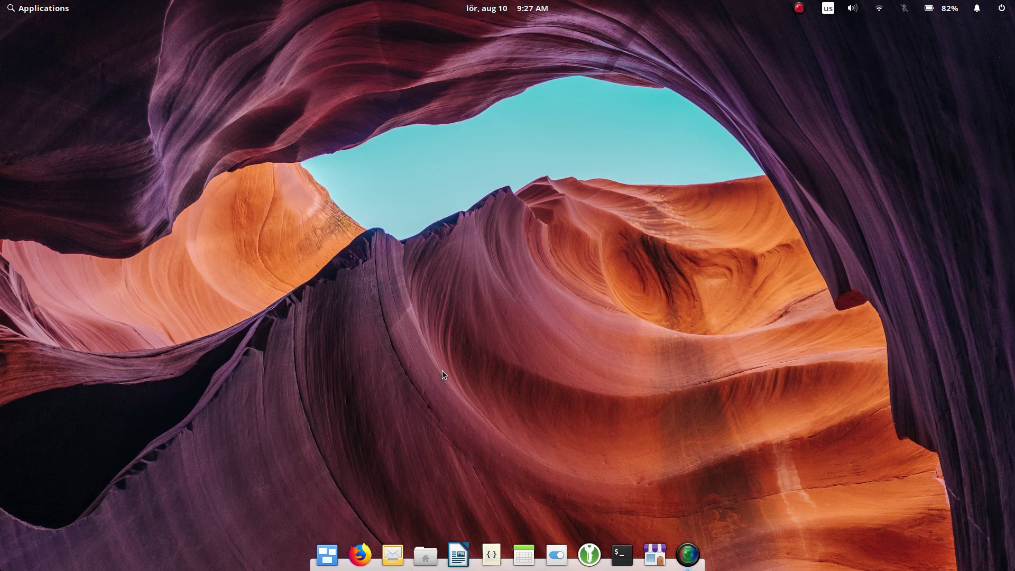
{"action": "left_click", "coordinate": [426, 557]}
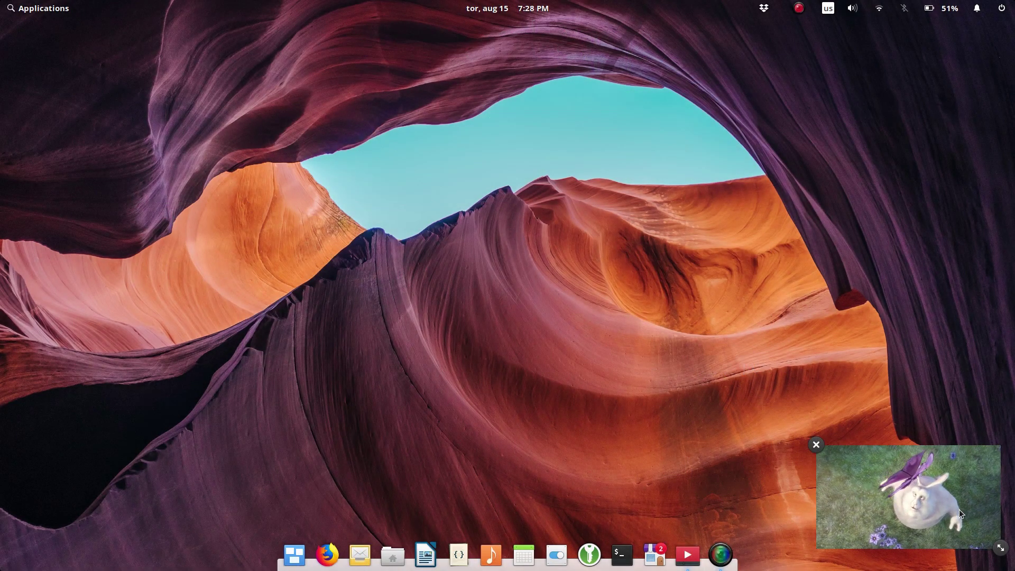
Step: Enlarge the picture-in-picture video, place it top-right, and show all windows with Super+Down
{"action": "left_click_drag", "start_coordinate": [959, 509], "coordinate": [553, 257]}
{"action": "left_click_drag", "start_coordinate": [595, 296], "coordinate": [734, 421]}
{"action": "left_click_drag", "start_coordinate": [555, 277], "coordinate": [826, 106]}
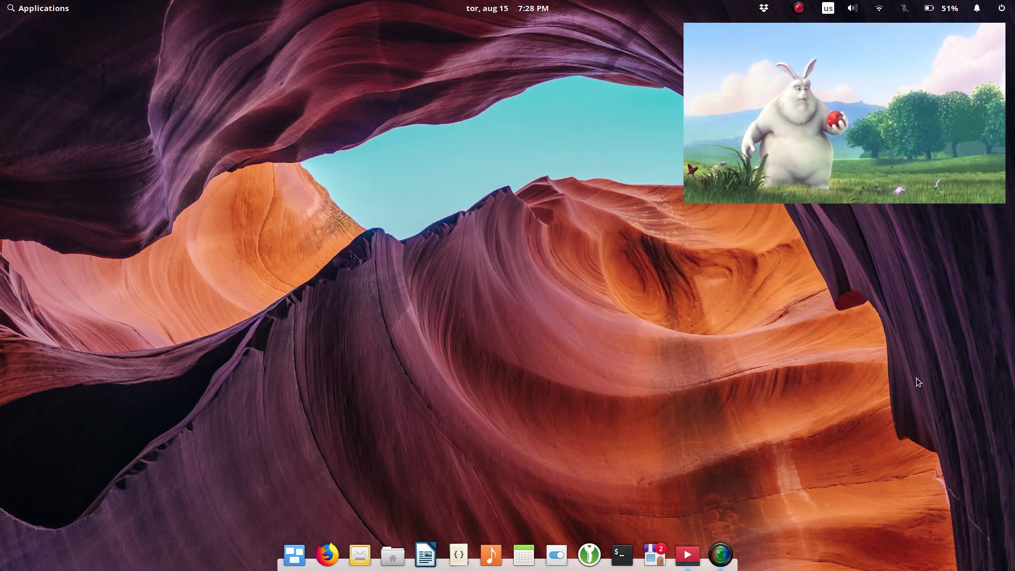
{"action": "key", "text": "super+Down"}
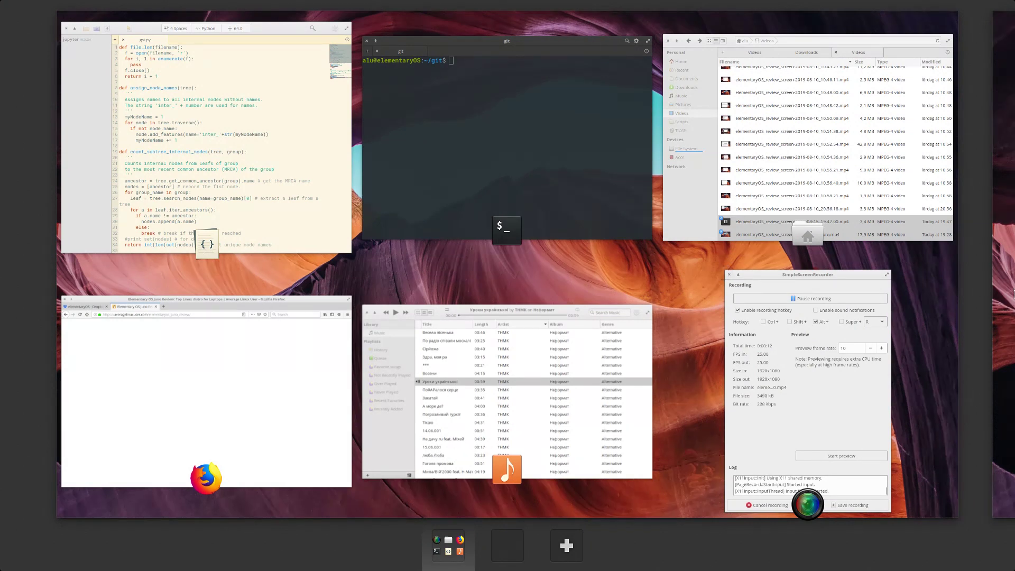
Step: Switch to the next workspace and back, then drag Firefox onto a separate workspace
{"action": "key", "text": "super+Right"}
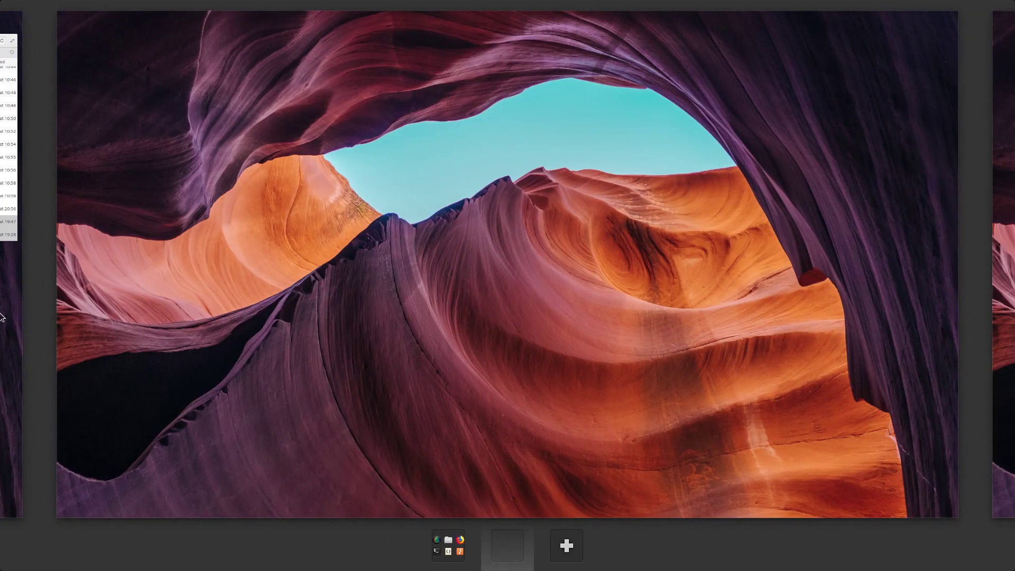
{"action": "key", "text": "super+Left"}
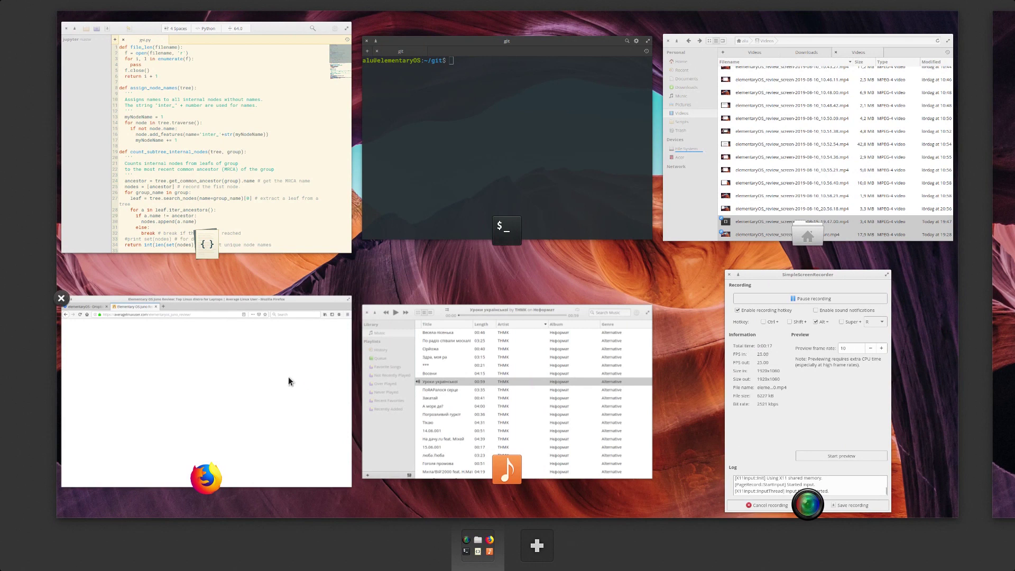
{"action": "left_click_drag", "start_coordinate": [288, 373], "coordinate": [440, 249]}
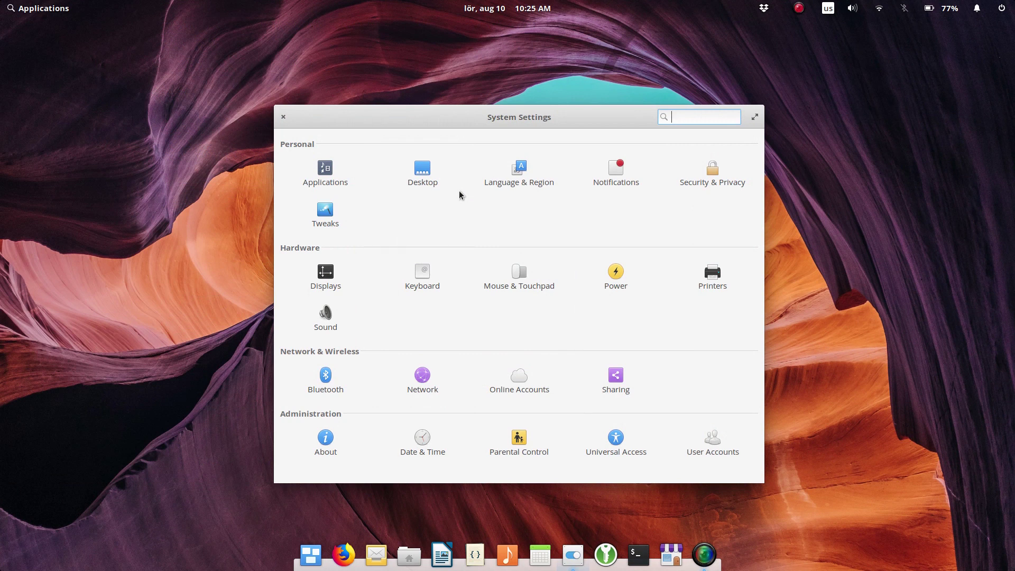
Step: In Security & Privacy, unlock with the administrator password and enable the firewall
{"action": "left_click", "coordinate": [713, 183]}
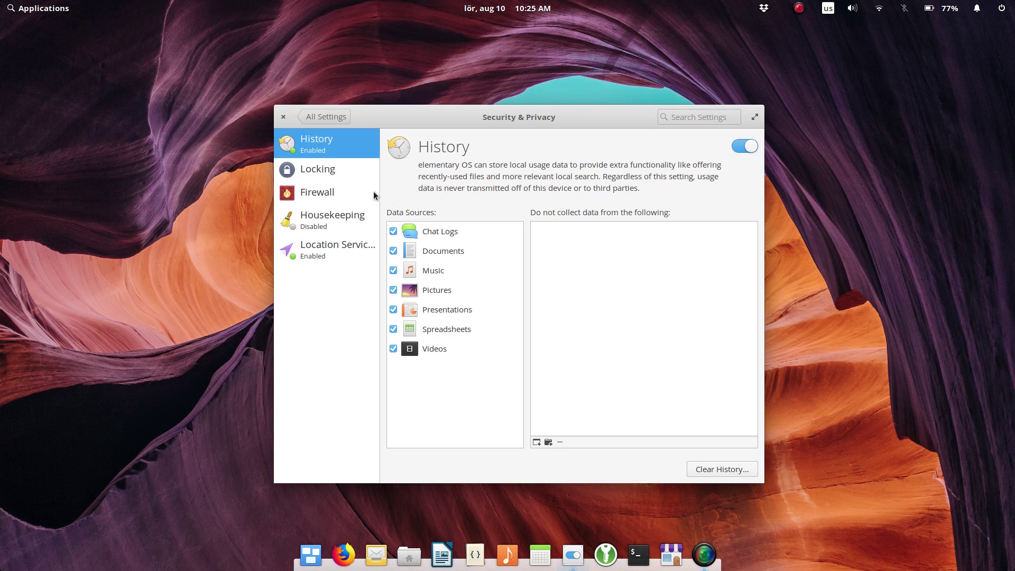
{"action": "left_click", "coordinate": [329, 194]}
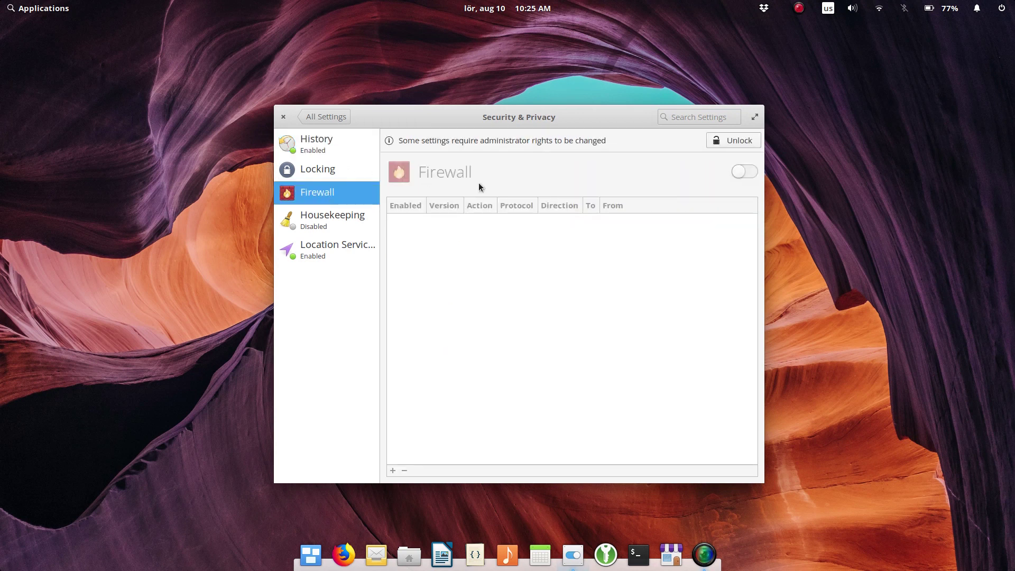
{"action": "left_click", "coordinate": [741, 141]}
{"action": "type", "text": "********"}
{"action": "key", "text": "Return"}
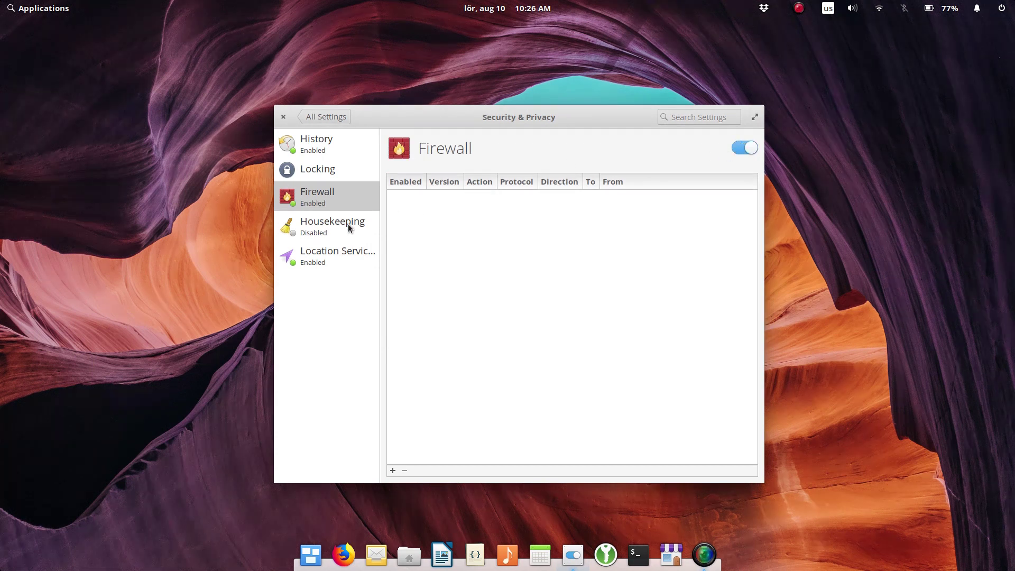
{"action": "left_click", "coordinate": [347, 198]}
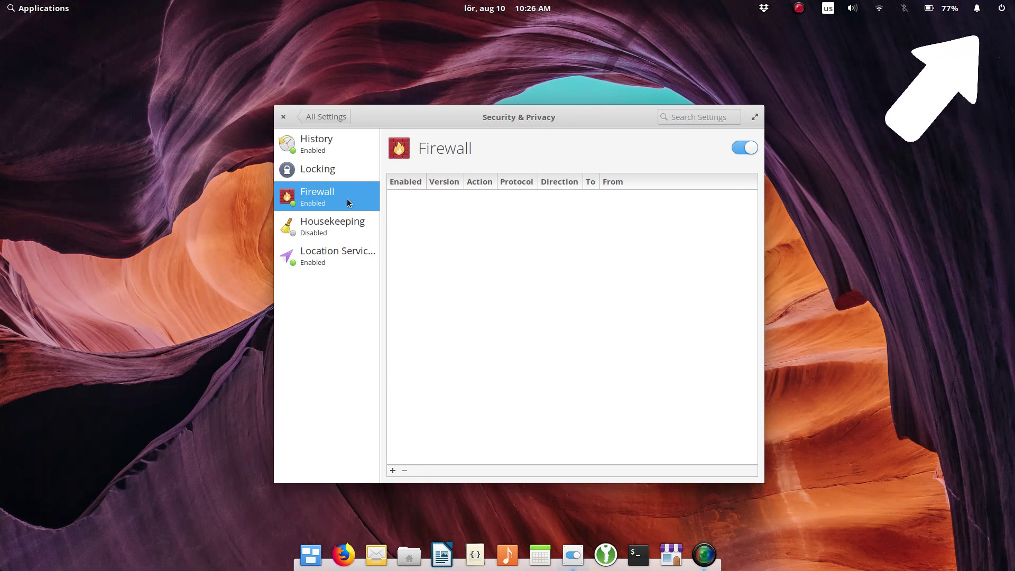
Step: Turn on Housekeeping's automatic deletion of old temporary and trashed files, then return to All Settings
{"action": "left_click", "coordinate": [347, 229]}
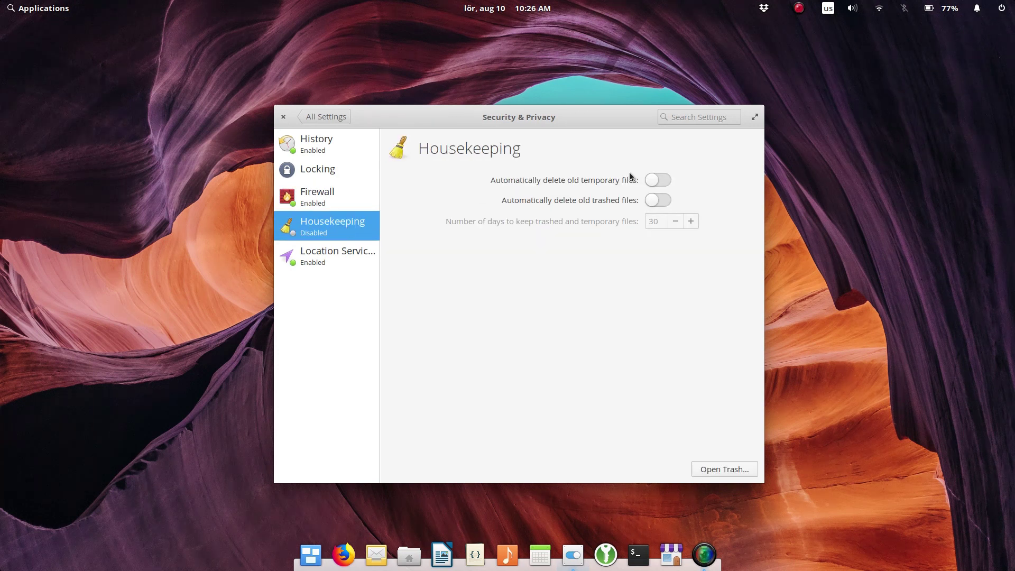
{"action": "left_click", "coordinate": [658, 183]}
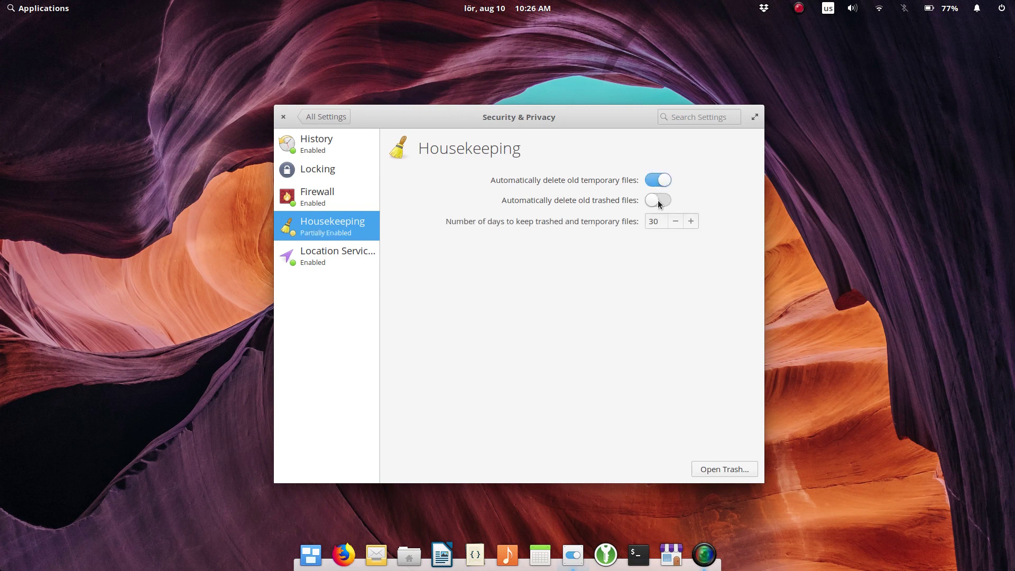
{"action": "left_click", "coordinate": [660, 203]}
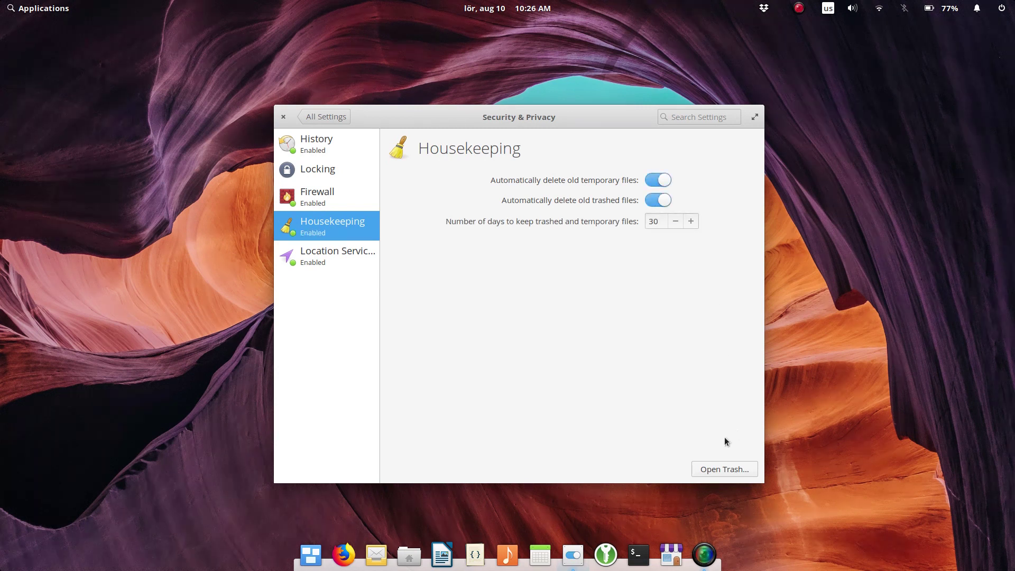
{"action": "left_click", "coordinate": [311, 117]}
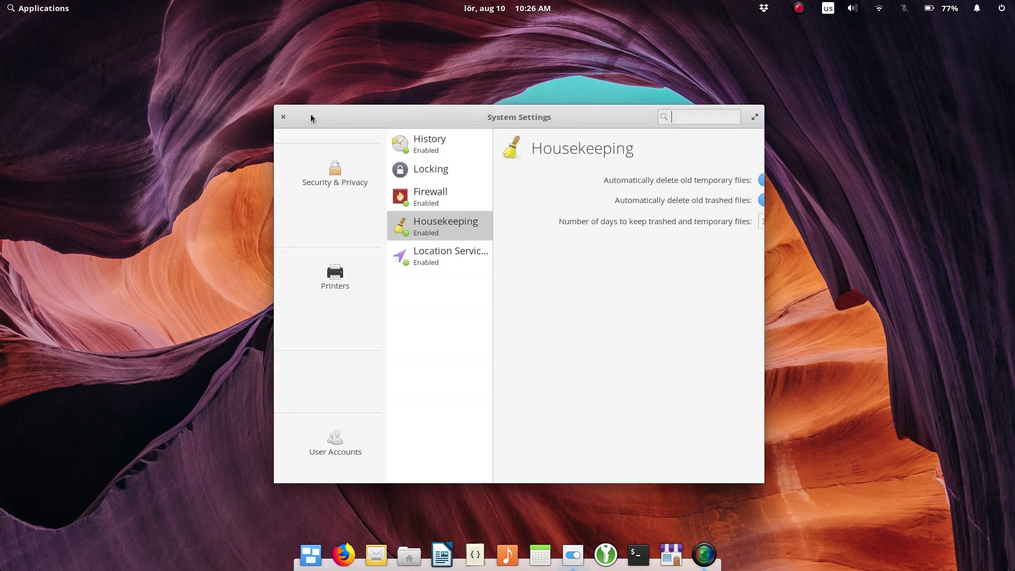
Step: Close System Settings and open Files, Terminal and Code from the dock
{"action": "left_click", "coordinate": [283, 117]}
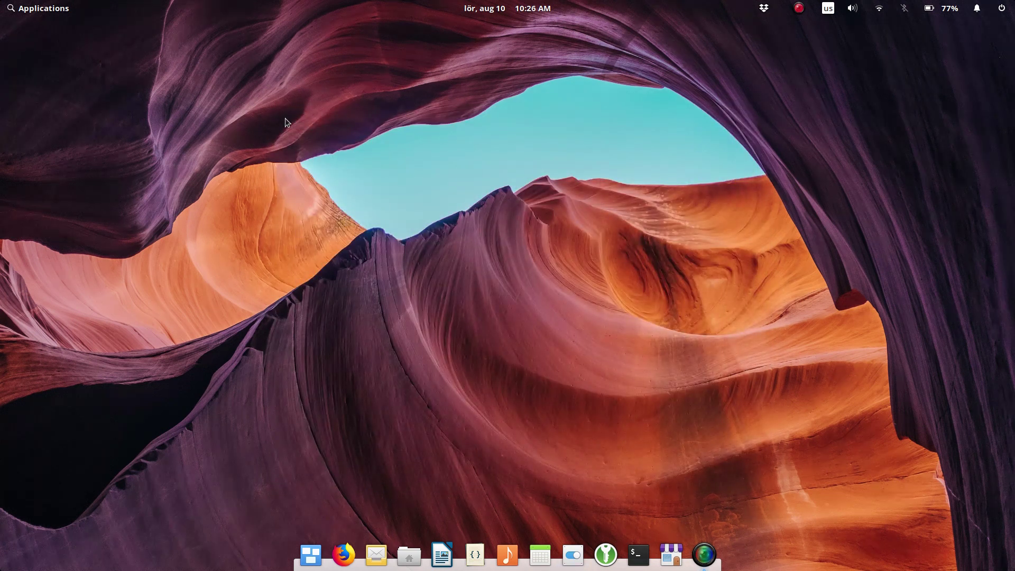
{"action": "left_click", "coordinate": [412, 558]}
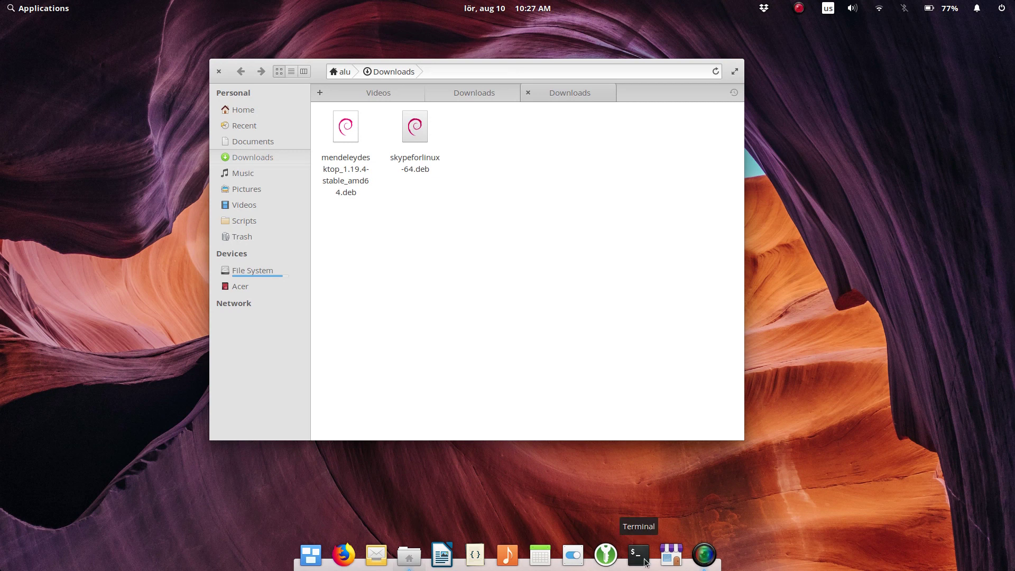
{"action": "left_click", "coordinate": [638, 554]}
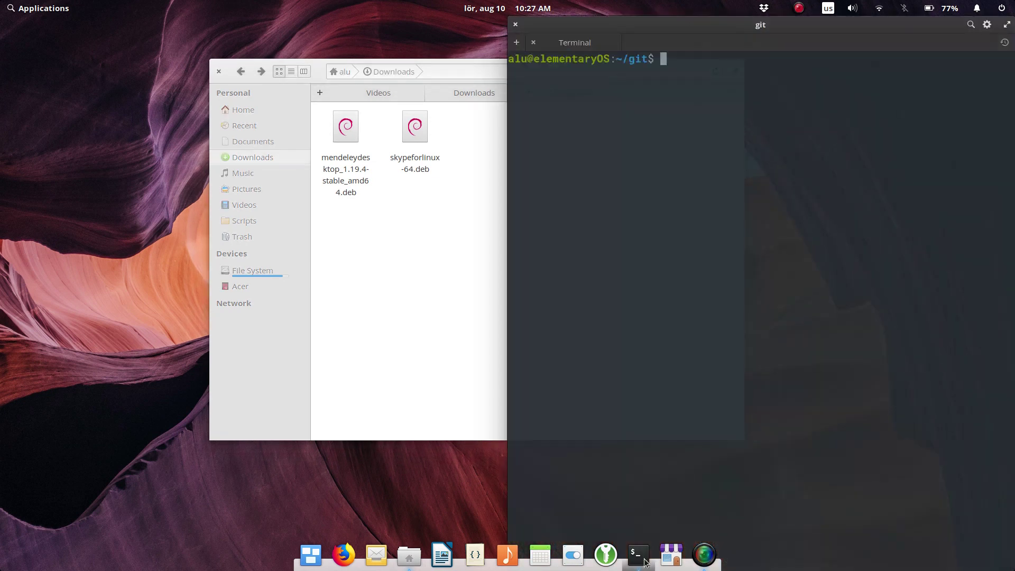
{"action": "left_click", "coordinate": [476, 555]}
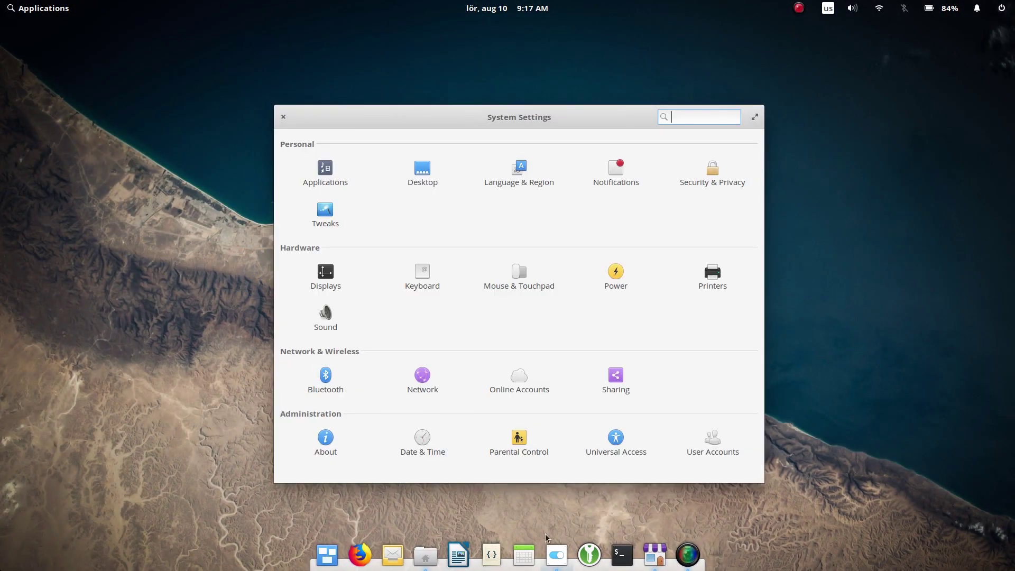
Step: In Desktop wallpaper settings, set the canyon photo, then try the green branch photo
{"action": "left_click", "coordinate": [422, 169]}
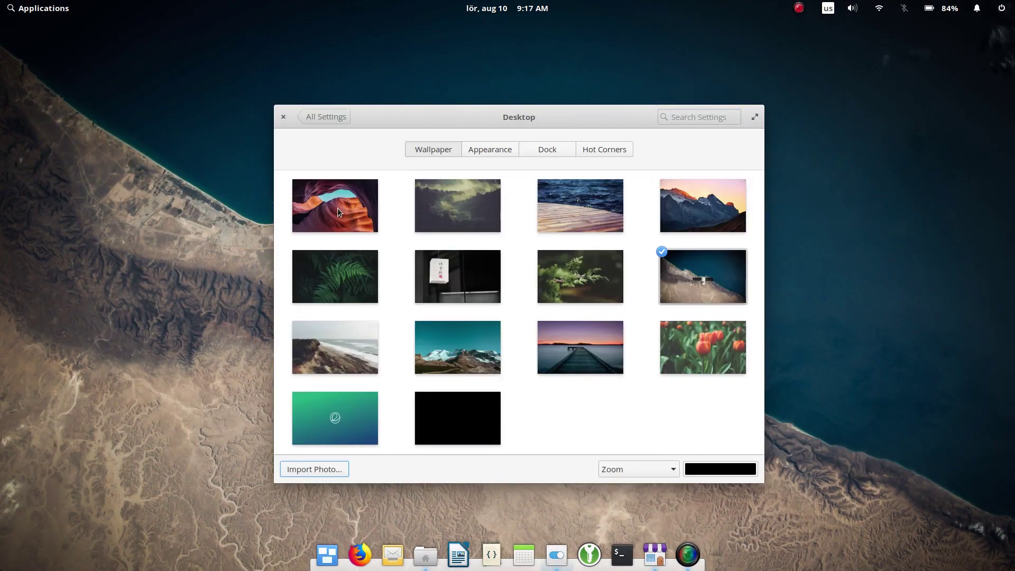
{"action": "left_click", "coordinate": [337, 212]}
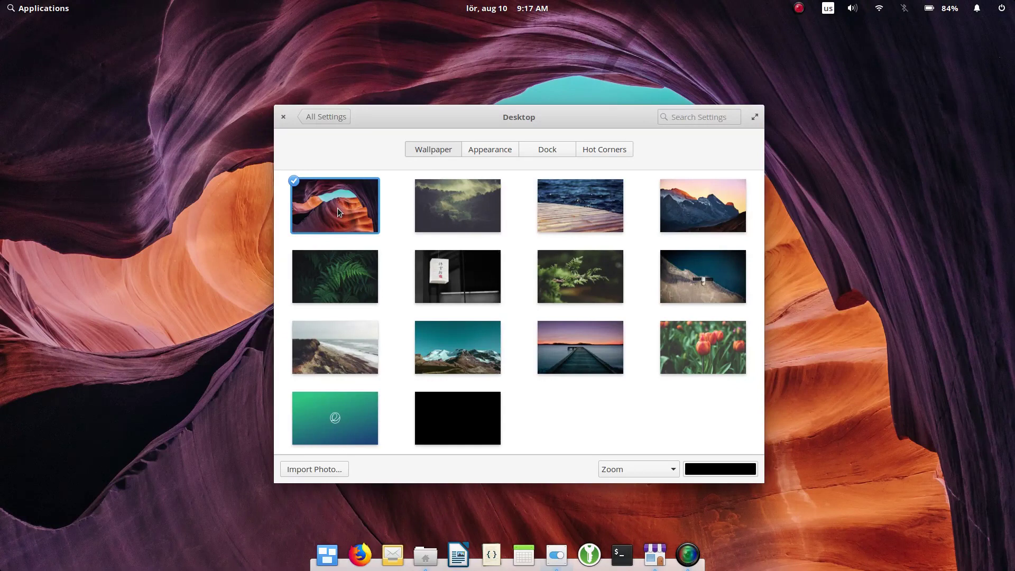
{"action": "left_click", "coordinate": [585, 285]}
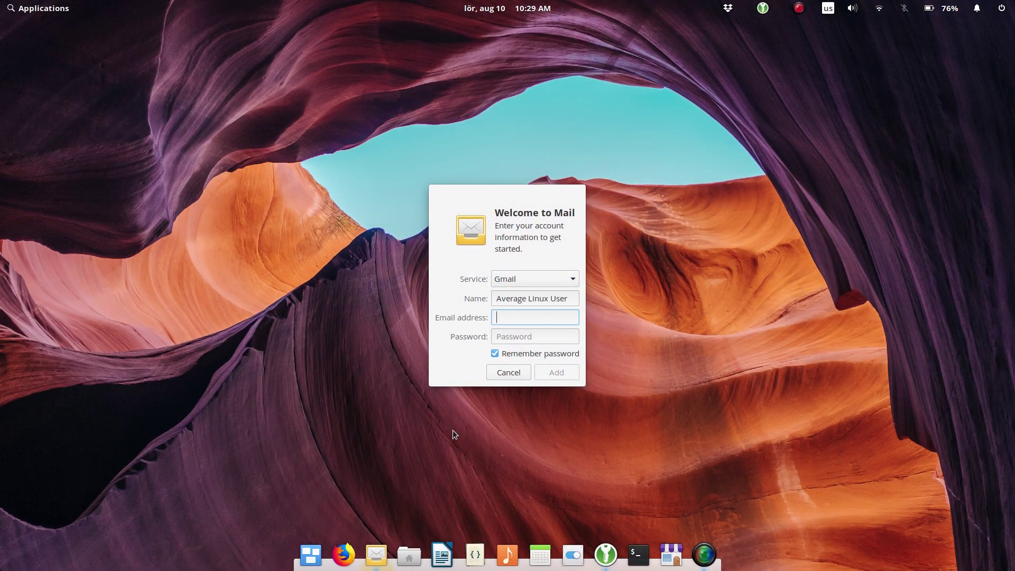
Step: Enter the Gmail address and account password in Mail's setup and submit with Add
{"action": "left_click", "coordinate": [520, 338]}
{"action": "key", "text": "ctrl+v"}
{"action": "left_click", "coordinate": [556, 372]}
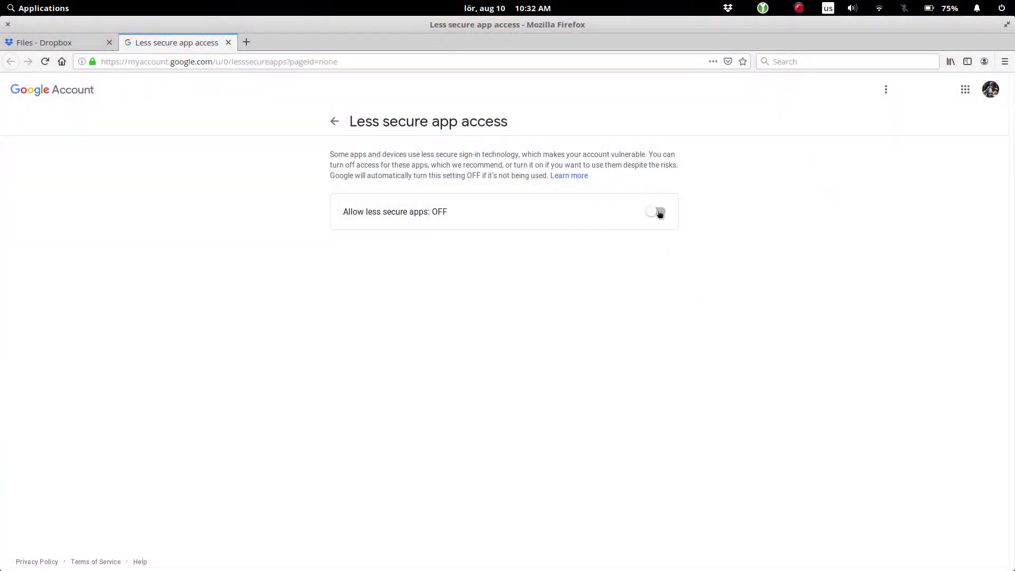
Step: Switch the Allow less secure apps toggle ON in Google Account settings
{"action": "left_click", "coordinate": [658, 211]}
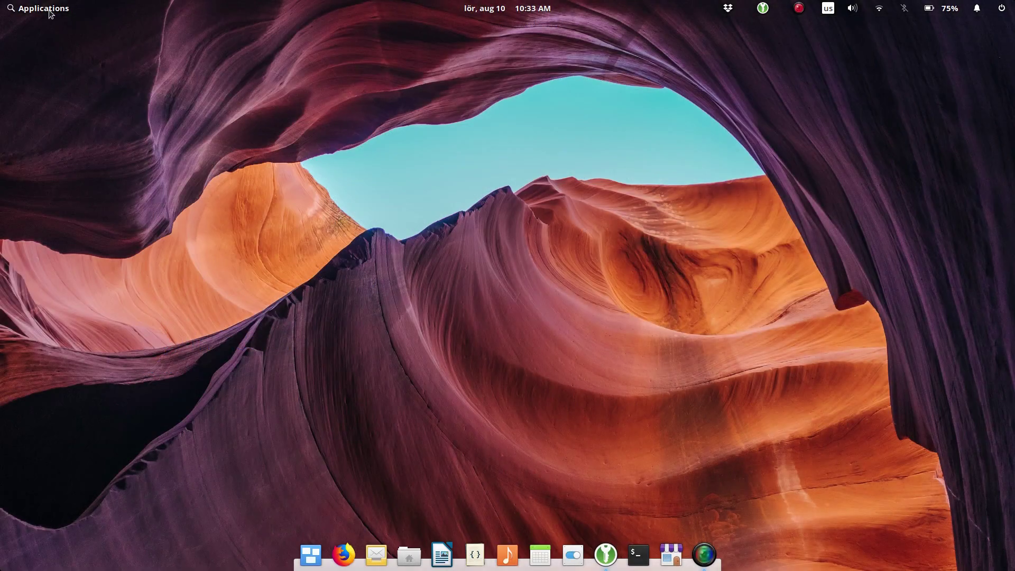
Step: Launch the Epiphany browser and open YouTube from its most visited pages
{"action": "left_click", "coordinate": [50, 12]}
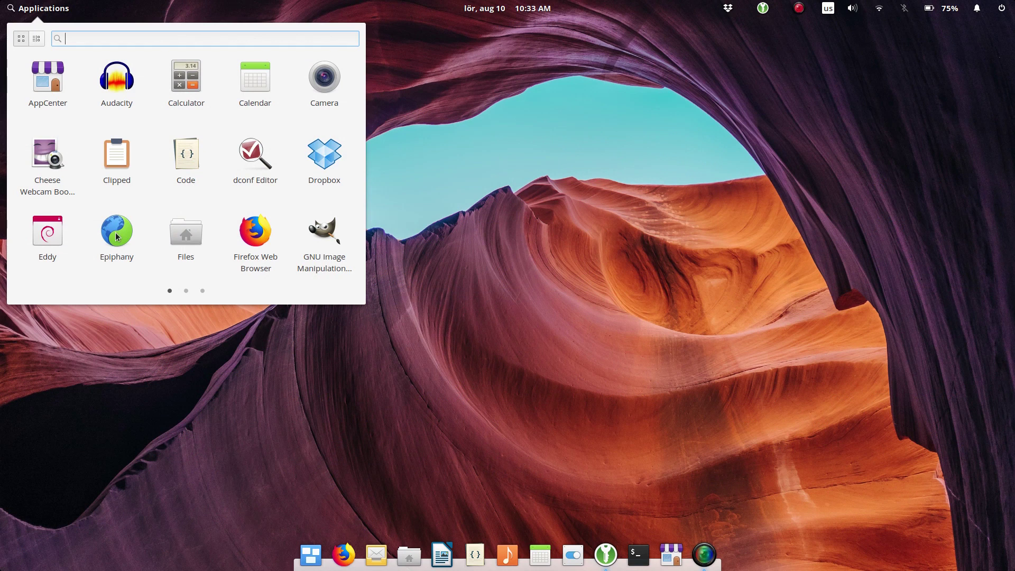
{"action": "left_click", "coordinate": [116, 232]}
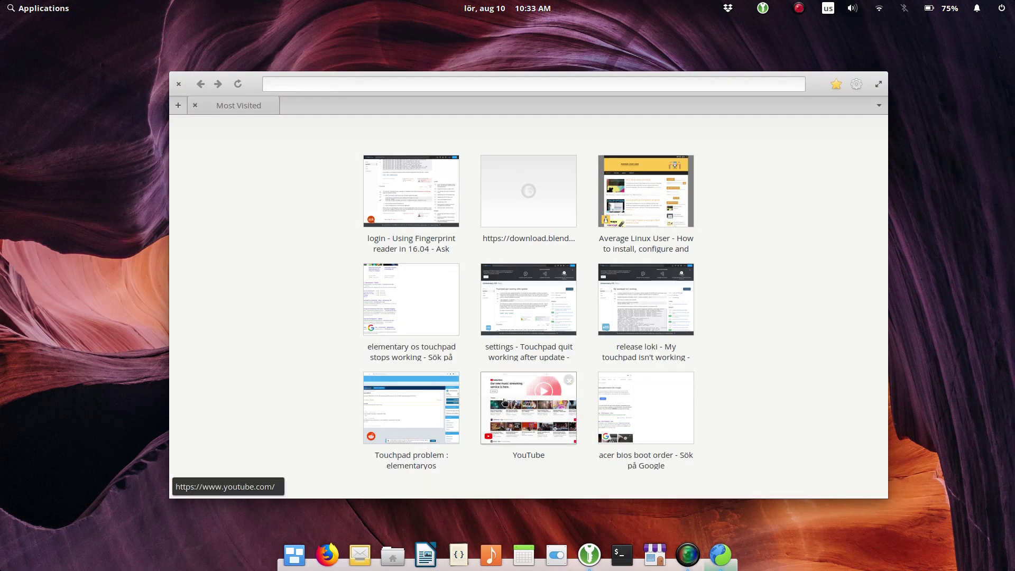
{"action": "left_click", "coordinate": [511, 409]}
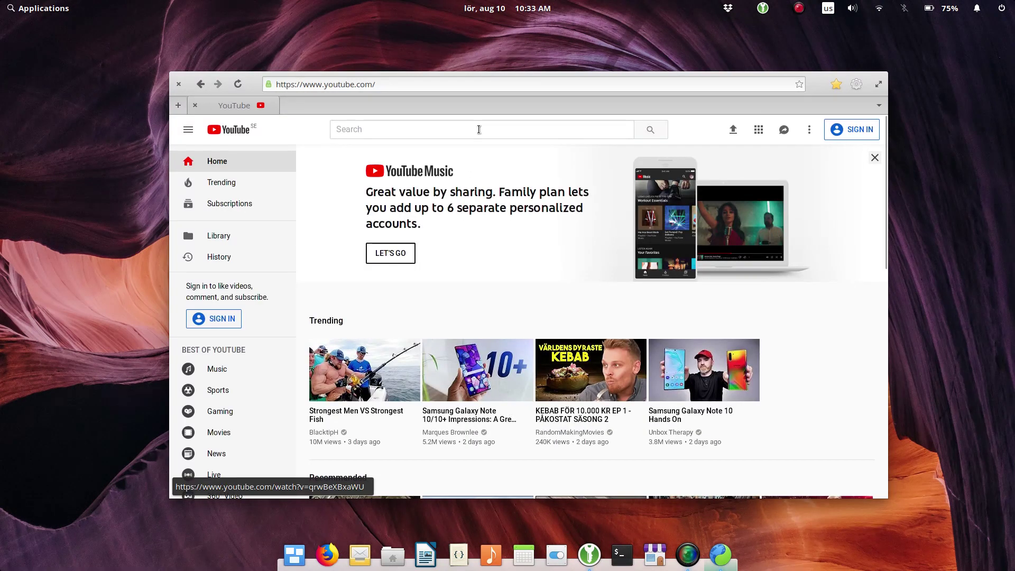
Step: Search YouTube for 'upgrade linux mint 19.1 to 19.2' and open the first video result
{"action": "left_click", "coordinate": [479, 128]}
{"action": "type", "text": "upgrad"}
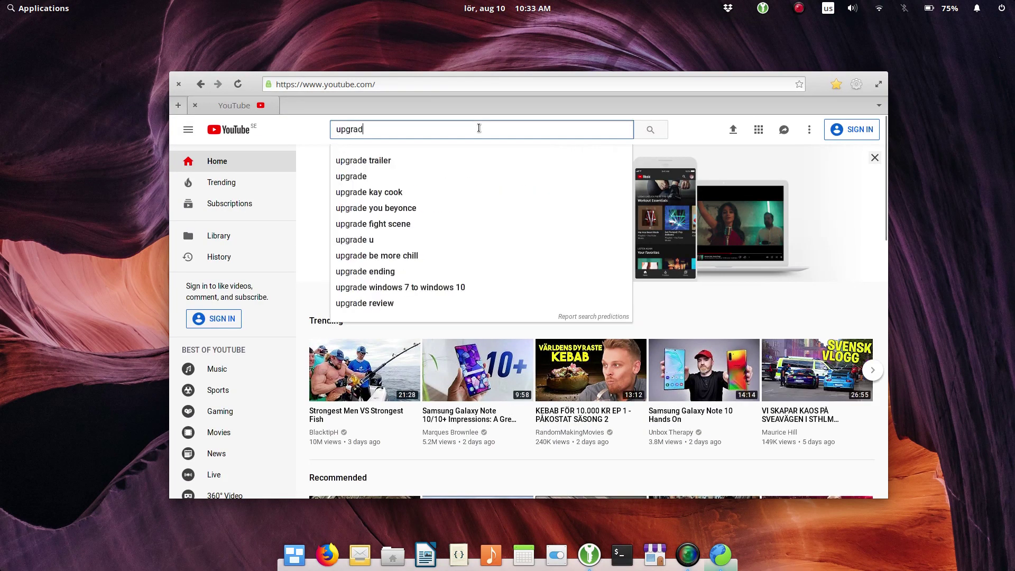
{"action": "type", "text": "e linux mint 19.1"}
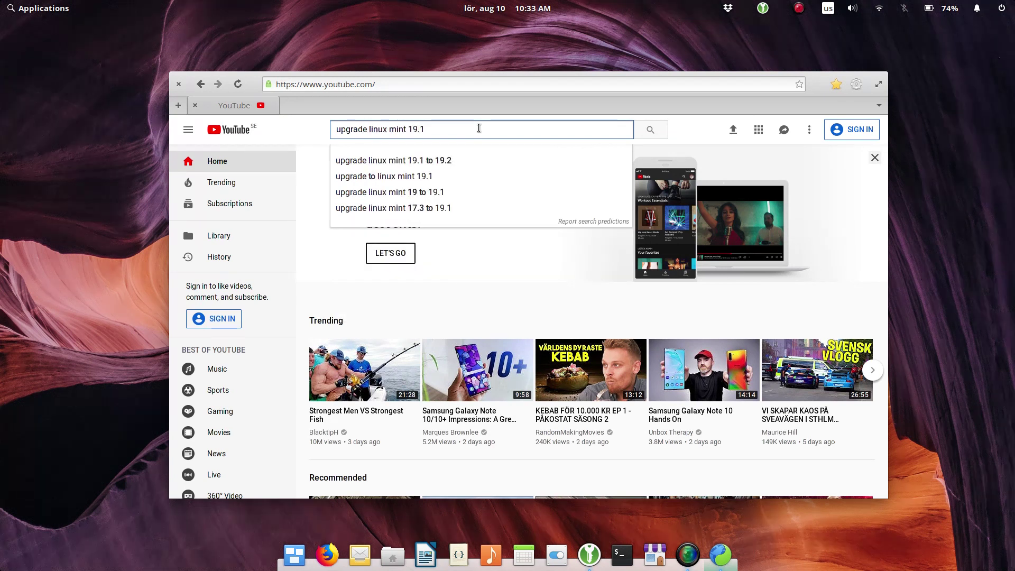
{"action": "key", "text": "Down"}
{"action": "key", "text": "Return"}
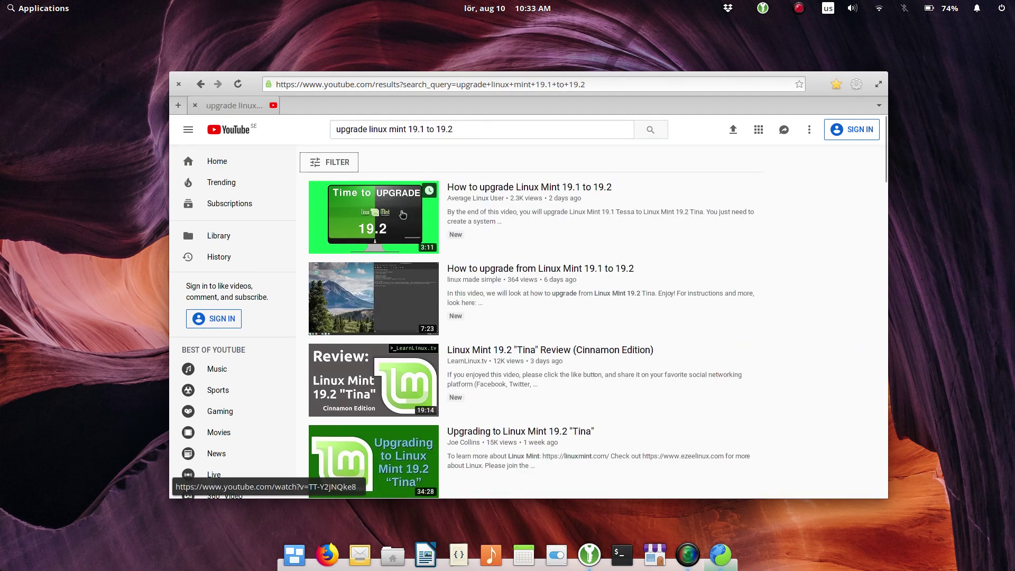
{"action": "left_click", "coordinate": [426, 186]}
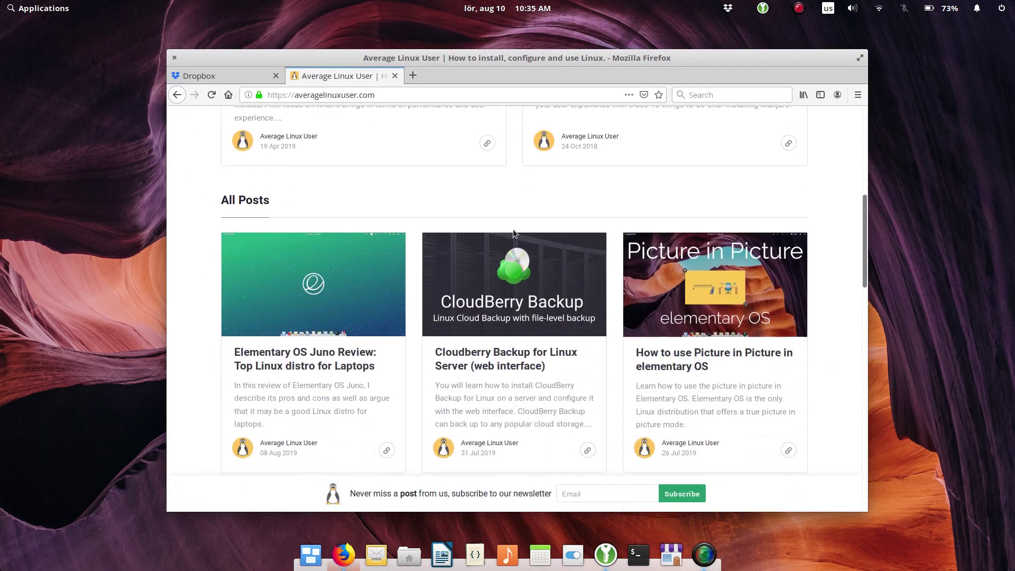
{"action": "scroll", "coordinate": [514, 226], "scroll_direction": "down", "scroll_amount": 1}
{"action": "scroll", "coordinate": [516, 221], "scroll_direction": "down", "scroll_amount": 12}
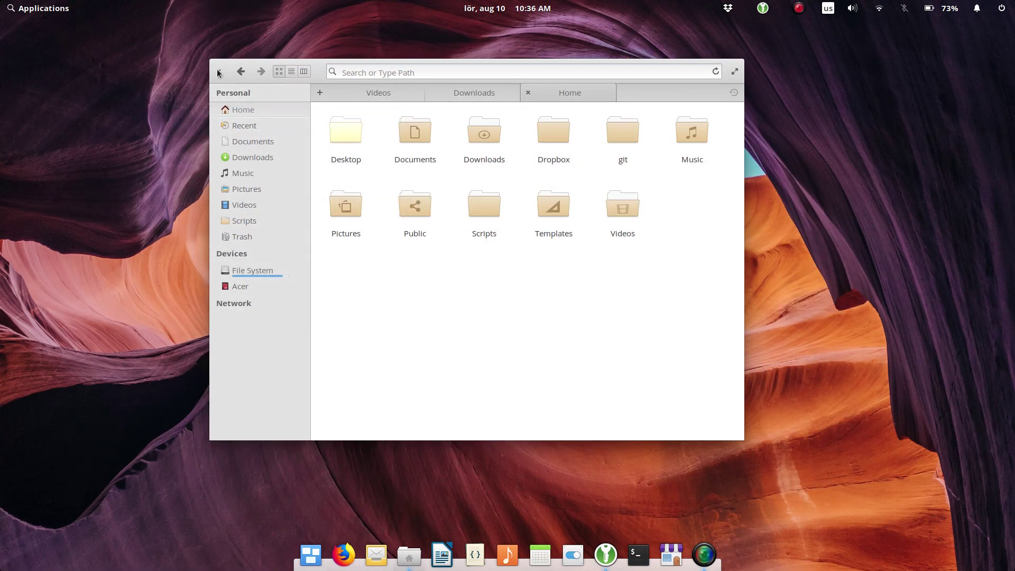
Step: Maximise the Files window, restore it to its smaller size, and close it
{"action": "left_click", "coordinate": [733, 72]}
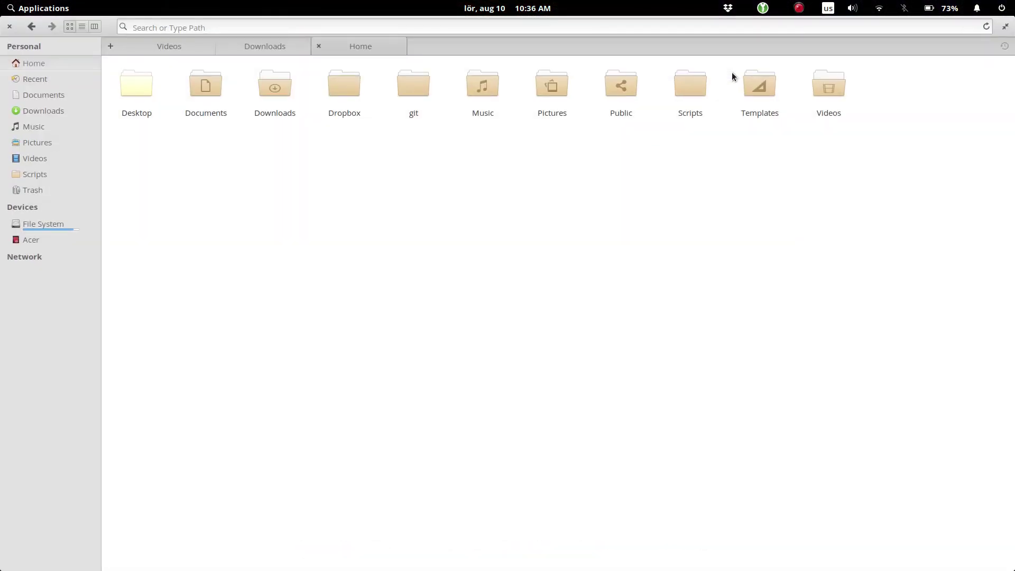
{"action": "left_click", "coordinate": [1006, 30]}
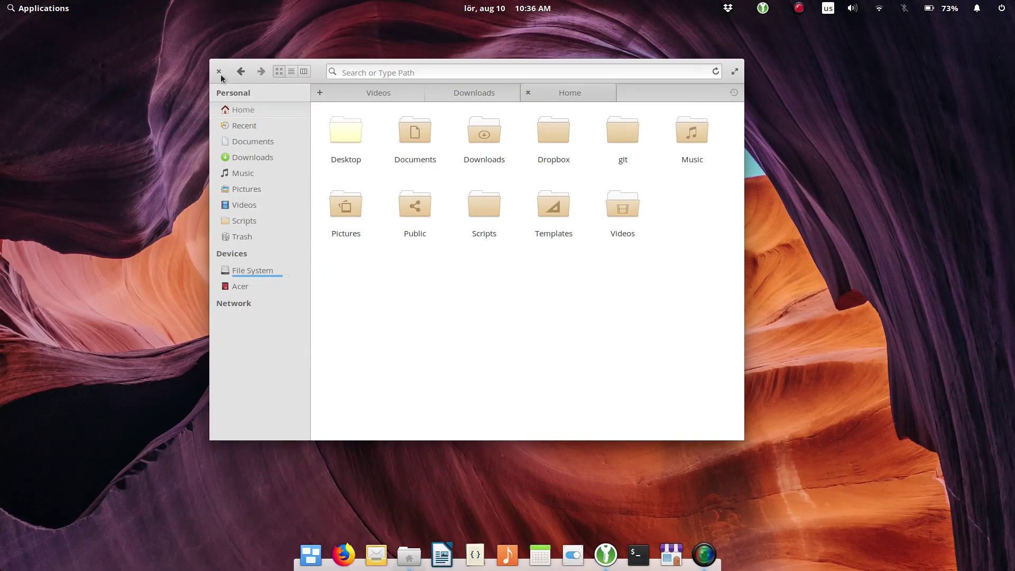
{"action": "left_click", "coordinate": [219, 72]}
Step: Launch and close the Code editor, then reopen Files from the dock and minimise it
{"action": "left_click", "coordinate": [482, 557]}
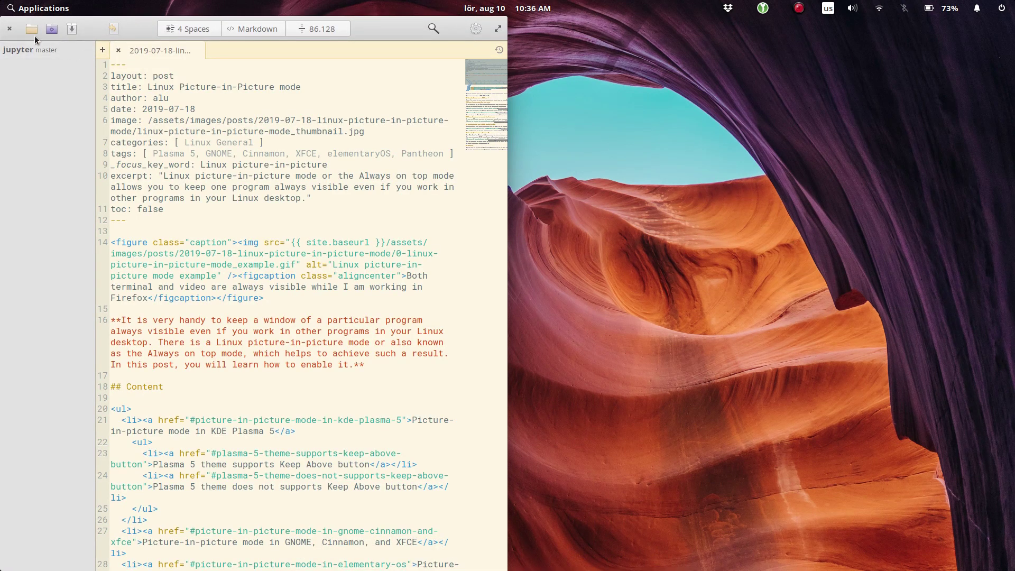
{"action": "left_click", "coordinate": [10, 29]}
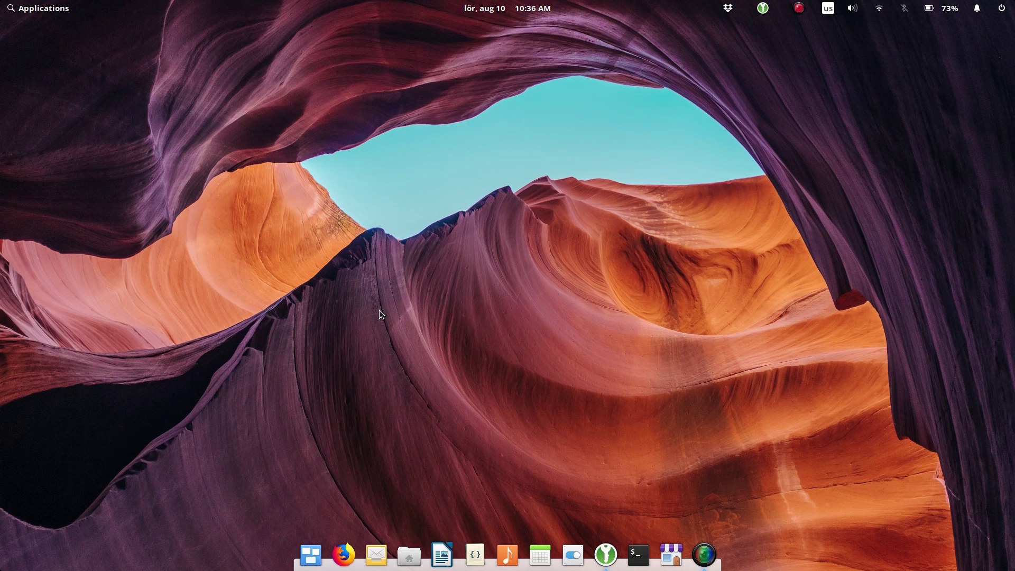
{"action": "left_click", "coordinate": [409, 555]}
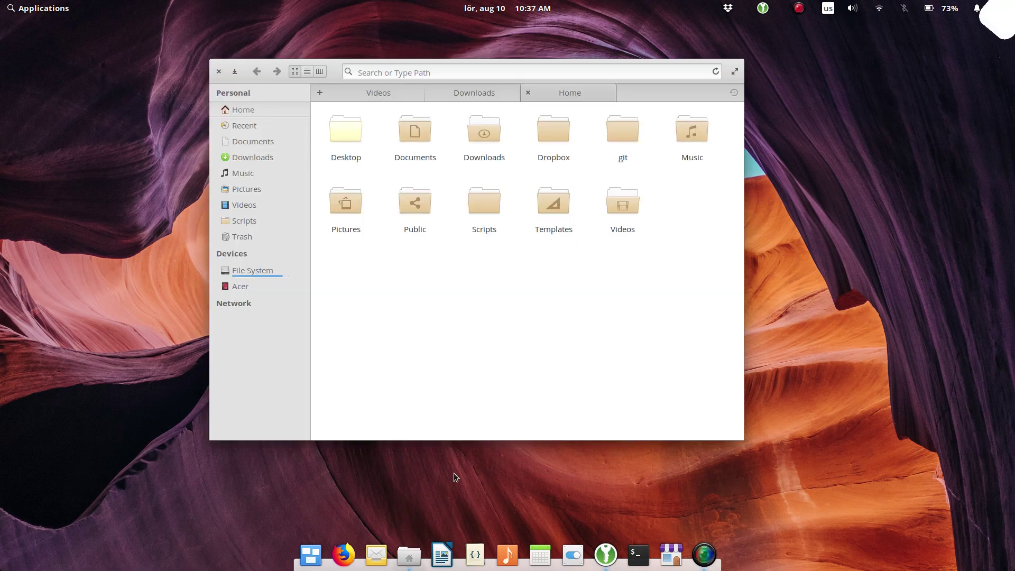
{"action": "left_click", "coordinate": [235, 71]}
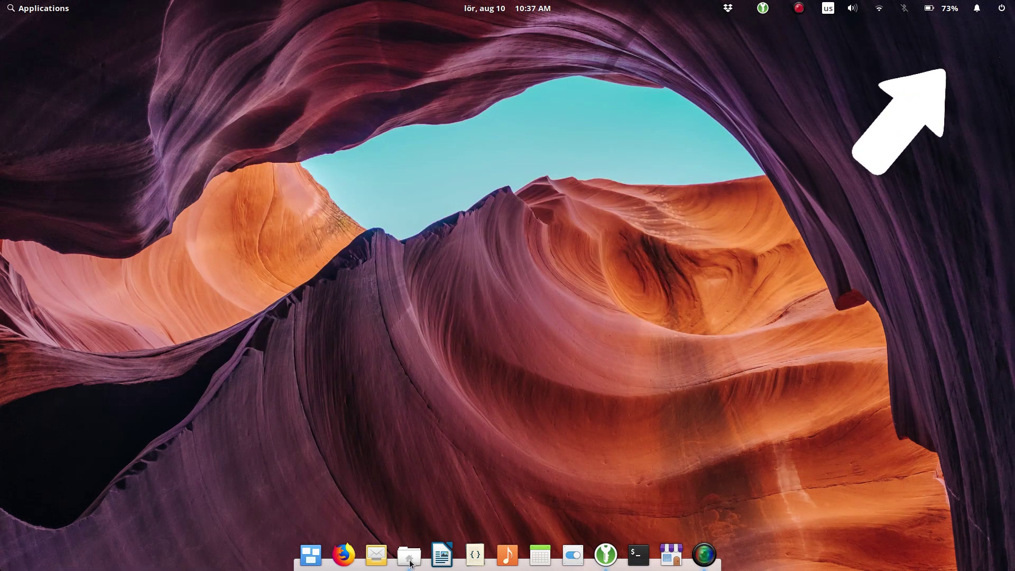
Step: Restore Files, launch Dropbox, and run 'dropbox status' in Terminal to check syncing
{"action": "left_click", "coordinate": [409, 555]}
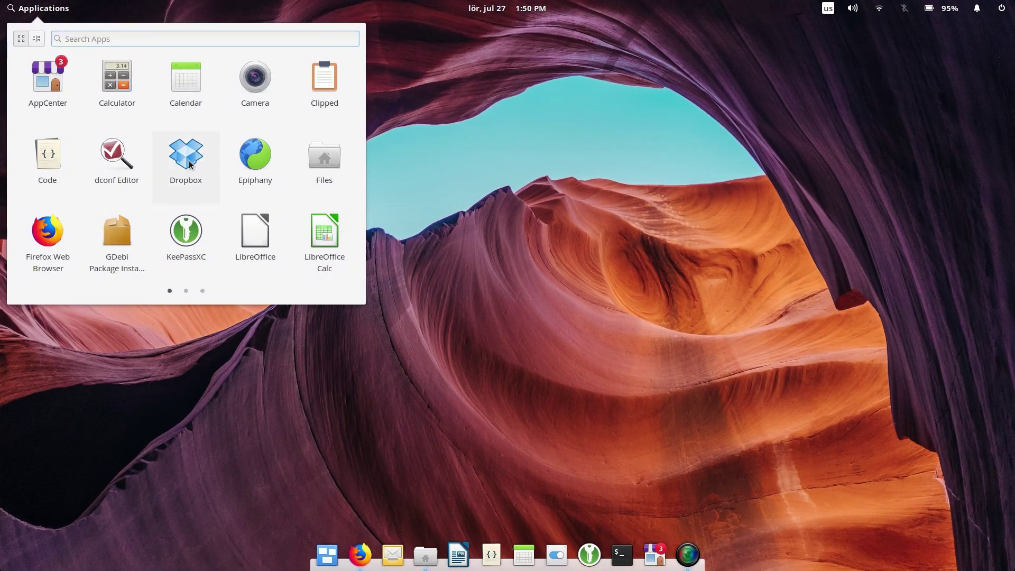
{"action": "left_click", "coordinate": [188, 165]}
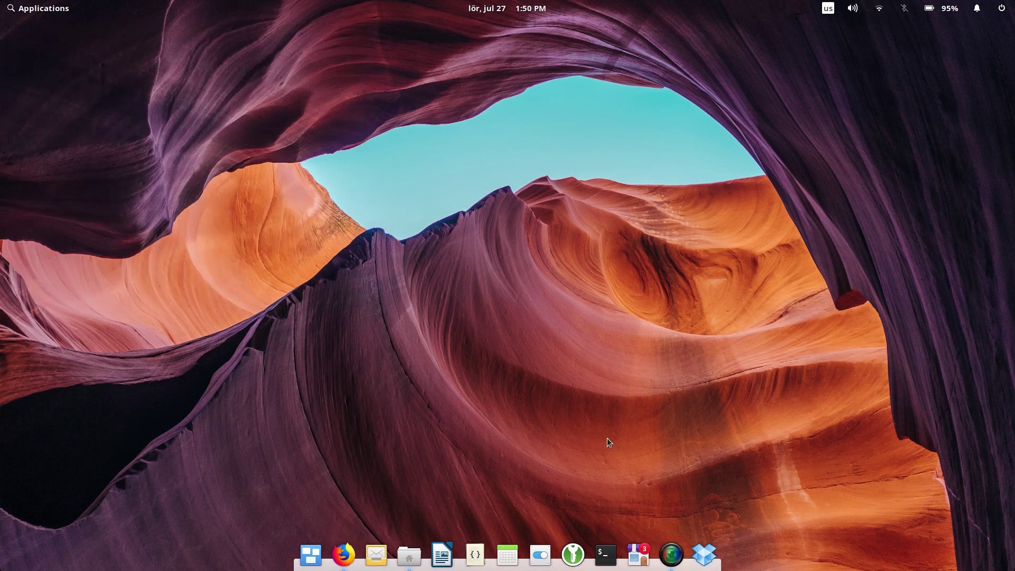
{"action": "left_click", "coordinate": [608, 560]}
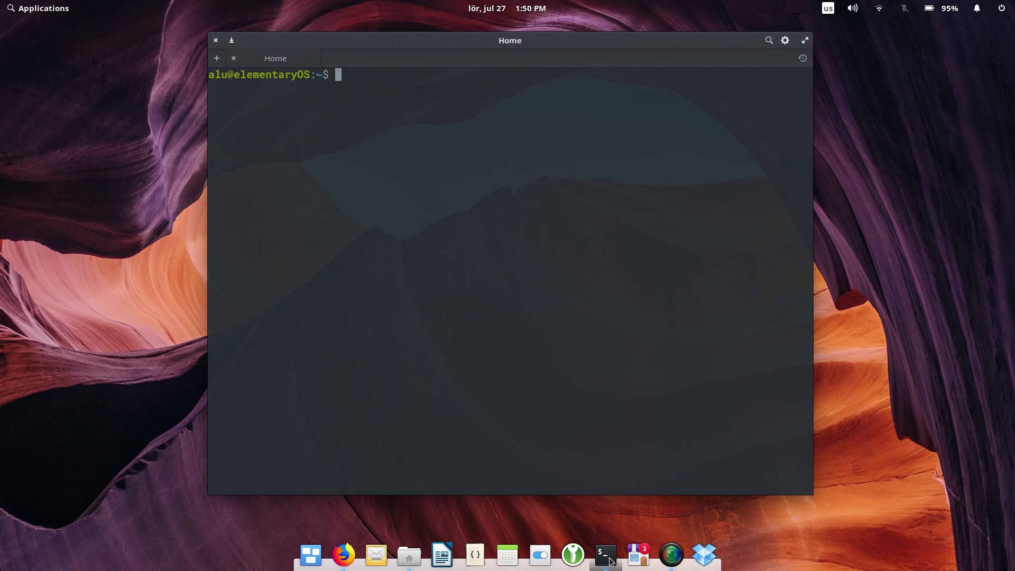
{"action": "type", "text": "dropbox status"}
{"action": "key", "text": "Return"}
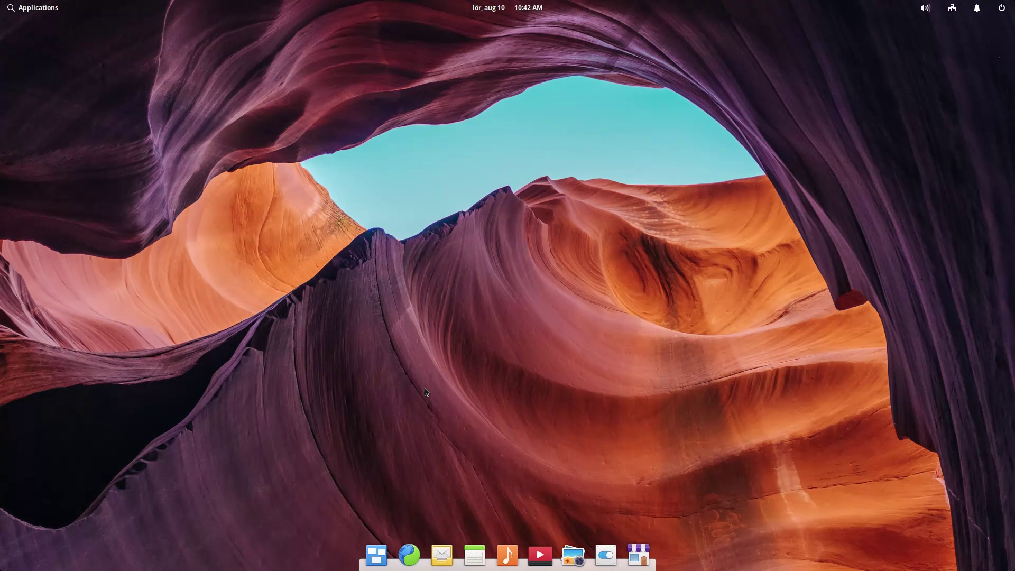
Step: Suspend the computer from the session and power menu
{"action": "left_click", "coordinate": [1001, 8]}
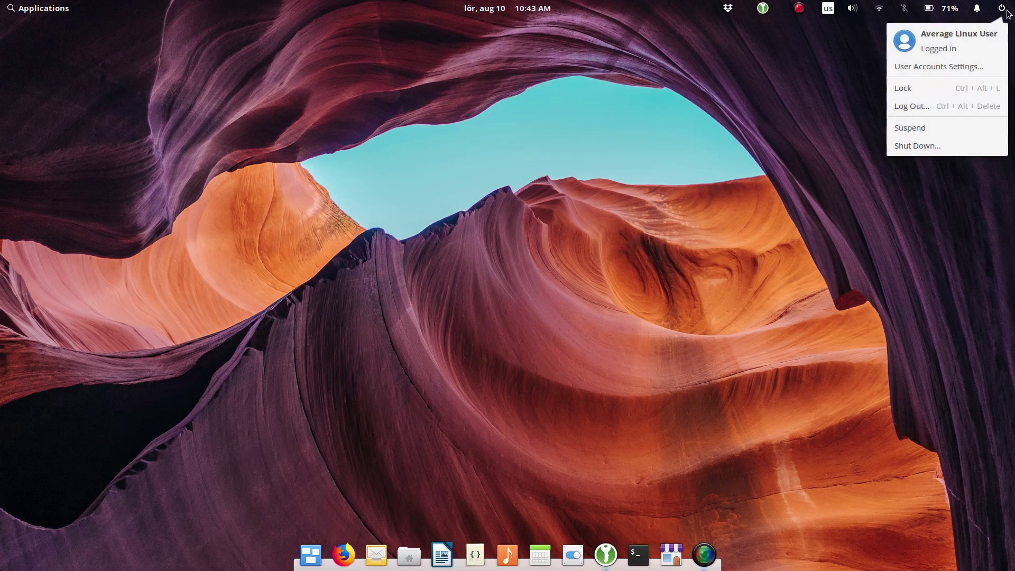
{"action": "left_click", "coordinate": [947, 128]}
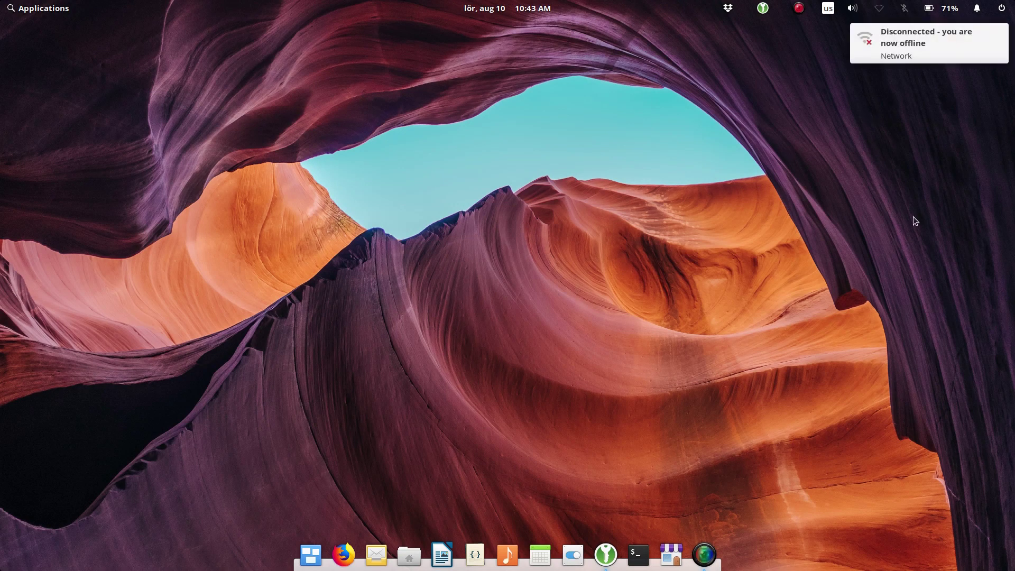
{"action": "left_click", "coordinate": [1001, 10]}
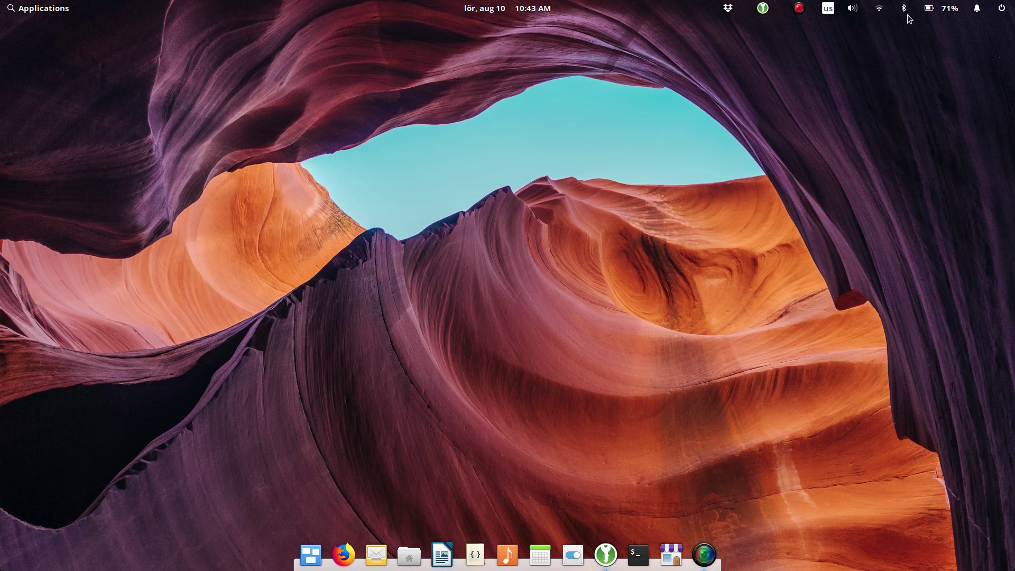
Step: Turn Bluetooth off from the panel's Bluetooth indicator
{"action": "left_click", "coordinate": [905, 9]}
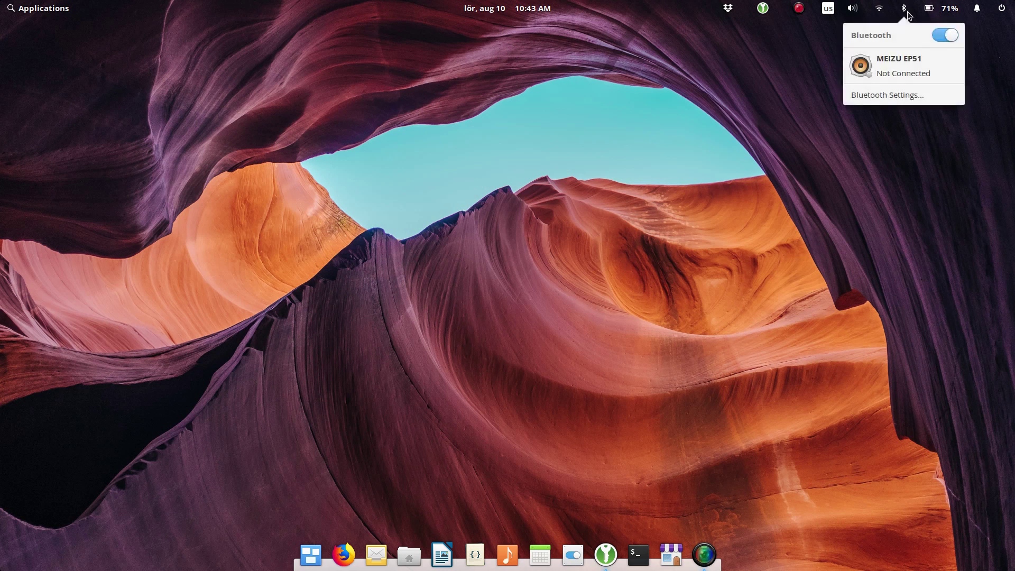
{"action": "left_click", "coordinate": [943, 35]}
{"action": "left_click", "coordinate": [929, 135]}
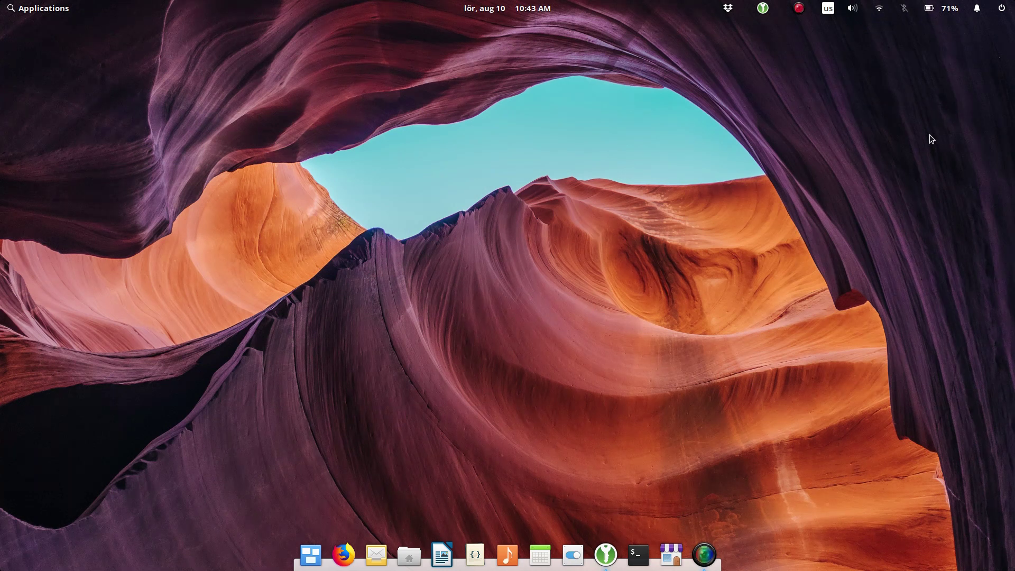
{"action": "left_click", "coordinate": [1006, 10]}
{"action": "left_click", "coordinate": [905, 9]}
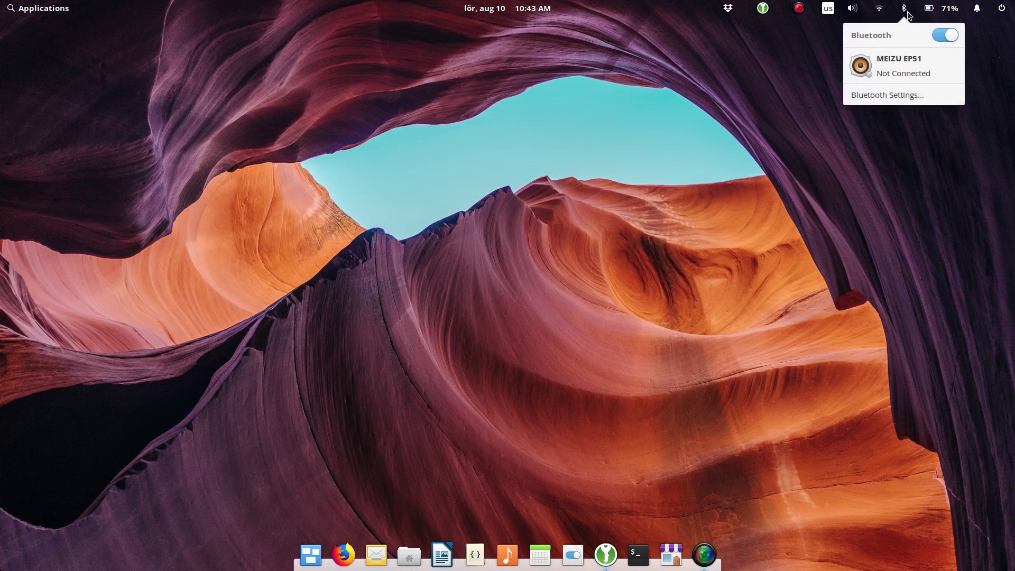
{"action": "left_click", "coordinate": [944, 36]}
{"action": "left_click", "coordinate": [930, 134]}
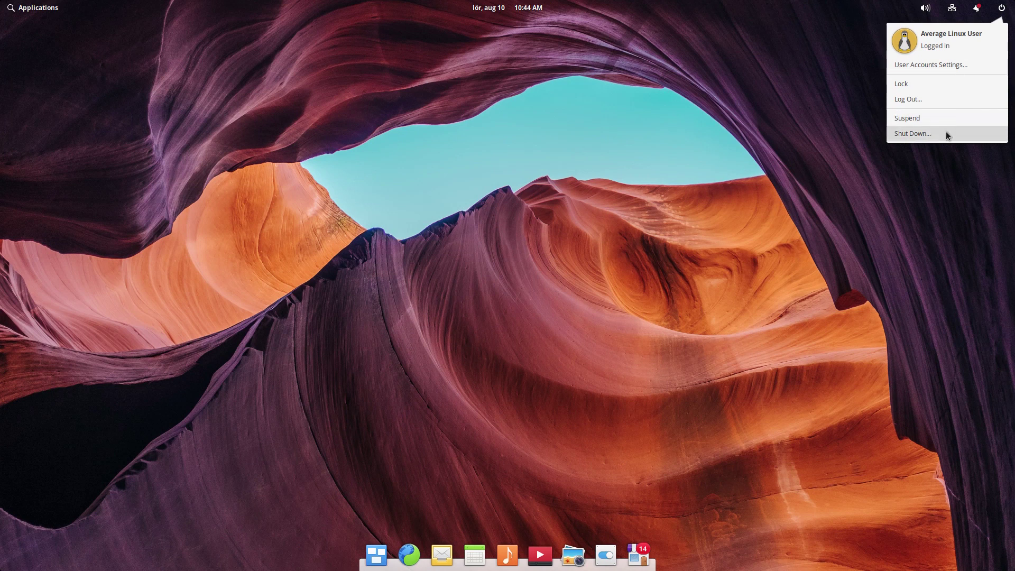
Step: Turn off Camera's photo countdown timer, then search 'chee' and launch Cheese
{"action": "left_click", "coordinate": [946, 131]}
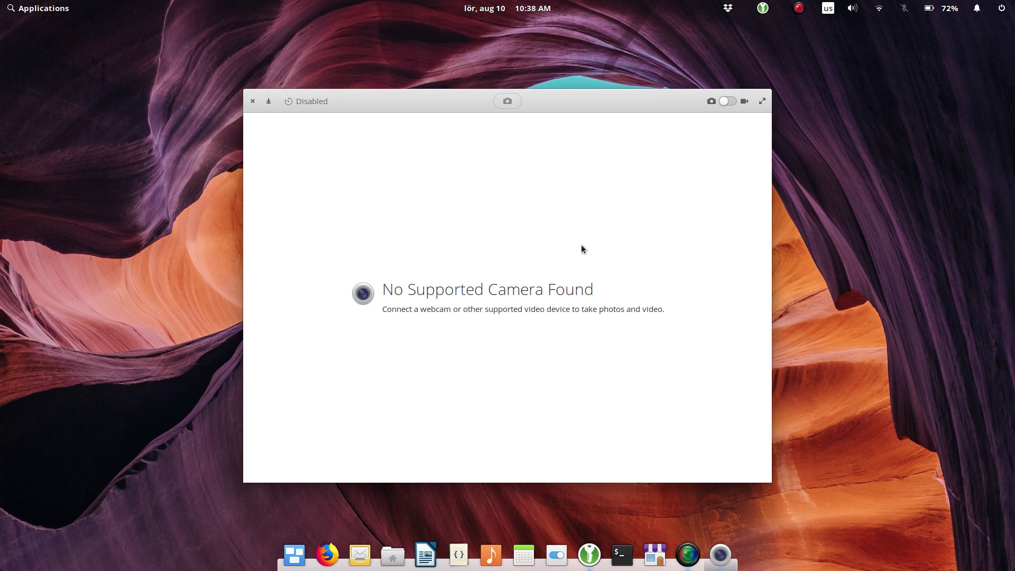
{"action": "left_click", "coordinate": [309, 102]}
{"action": "key", "text": "super"}
{"action": "type", "text": "chee"}
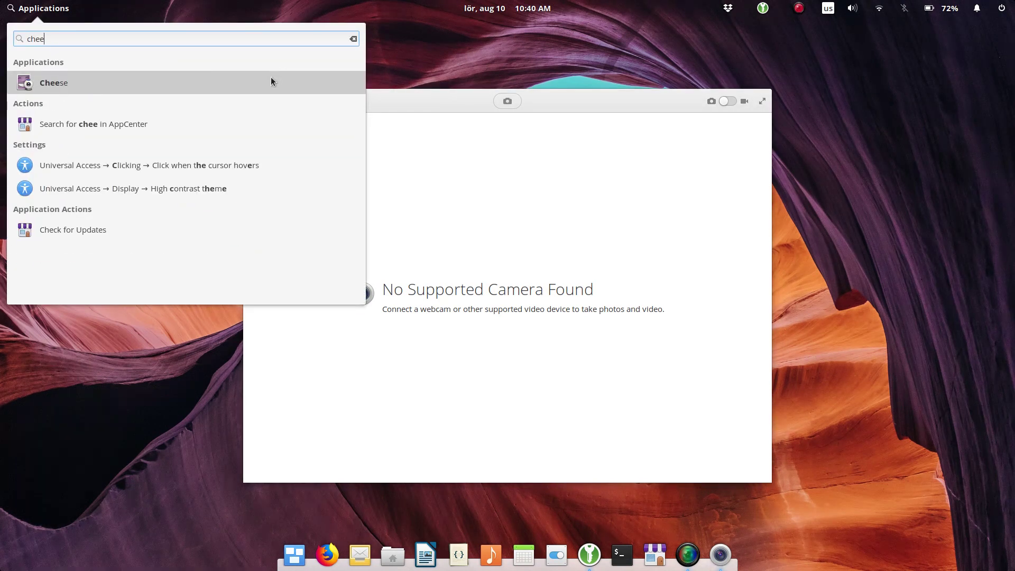
{"action": "left_click", "coordinate": [271, 80]}
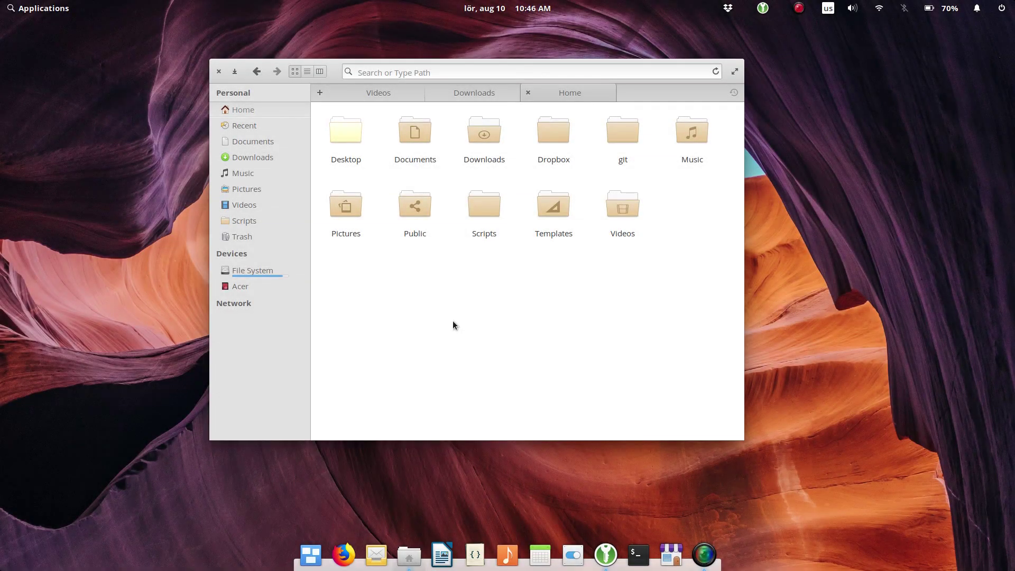
Step: Try list view in Documents, return Home to grid view, then reopen Documents as icons
{"action": "left_click", "coordinate": [420, 141]}
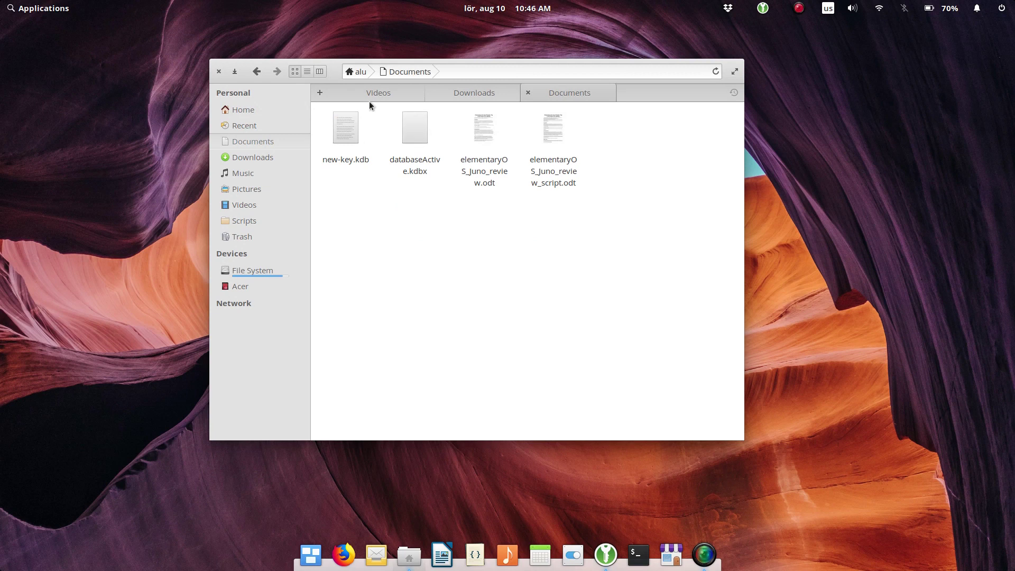
{"action": "left_click", "coordinate": [307, 73]}
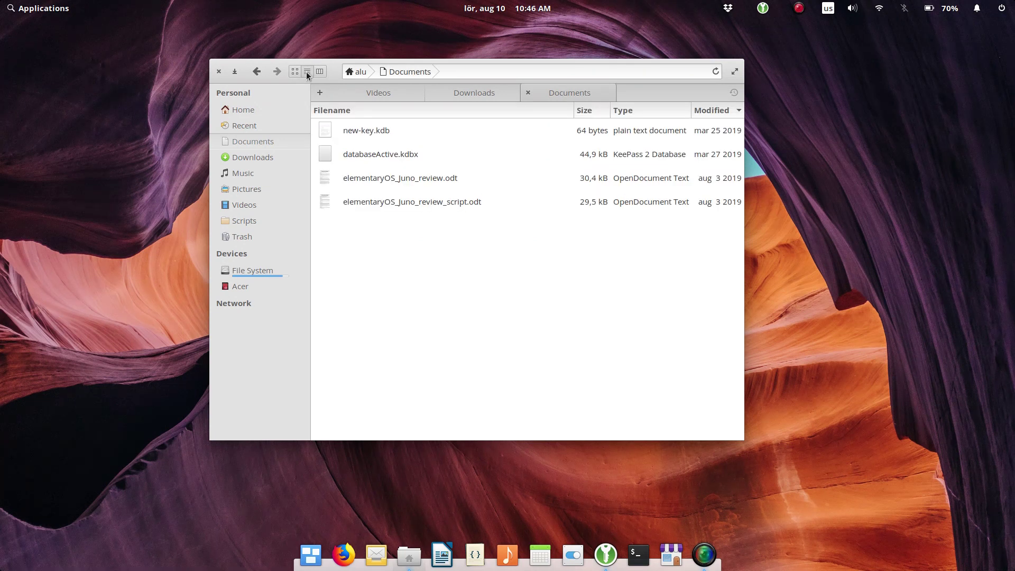
{"action": "left_click", "coordinate": [256, 109]}
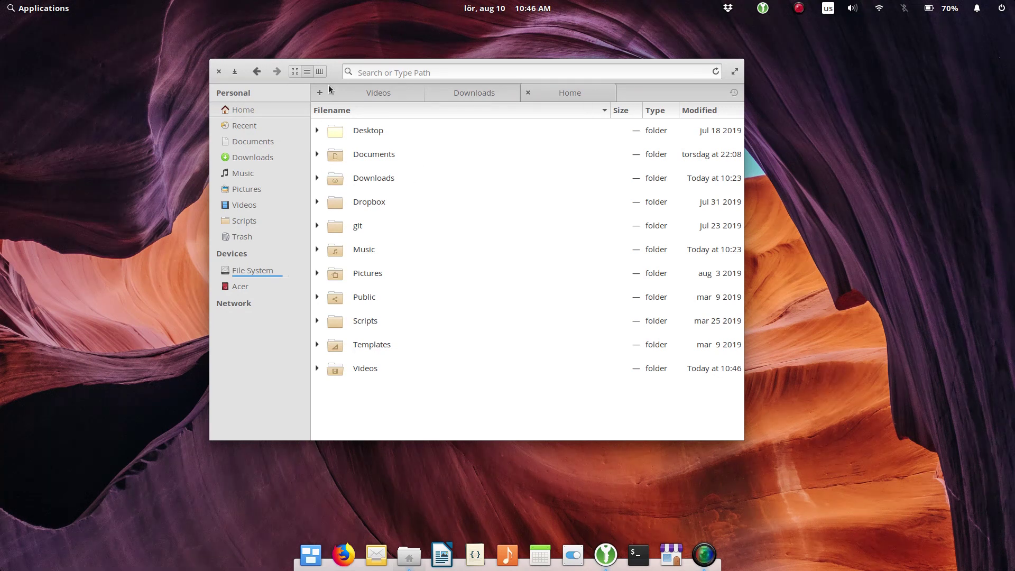
{"action": "left_click", "coordinate": [294, 72]}
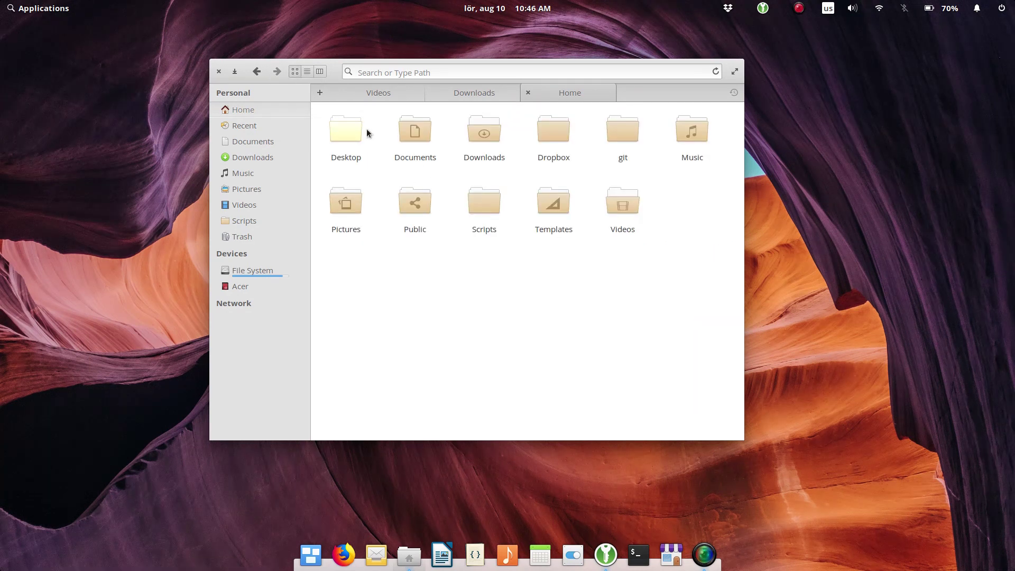
{"action": "left_click", "coordinate": [414, 140]}
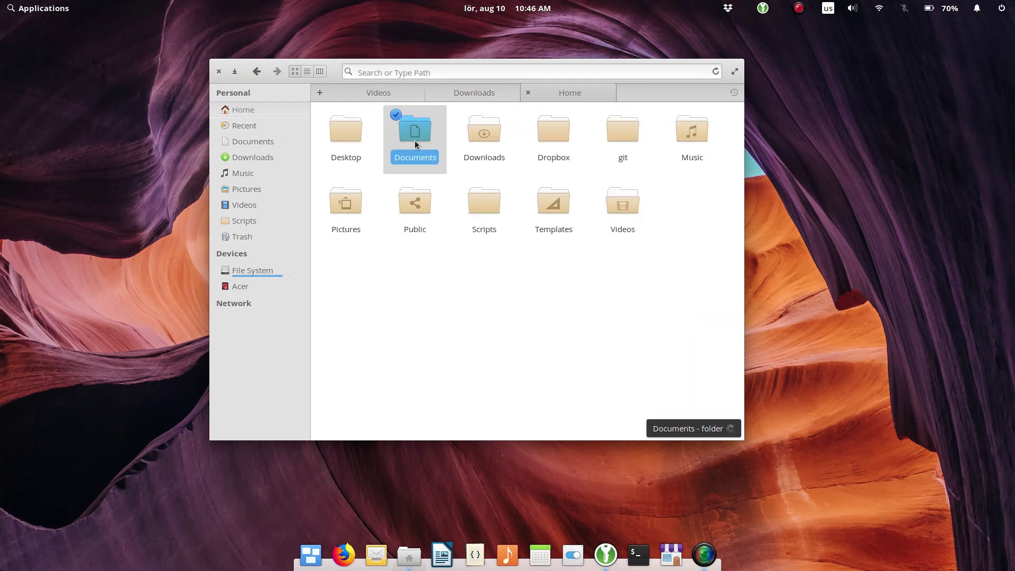
{"action": "left_click", "coordinate": [414, 141]}
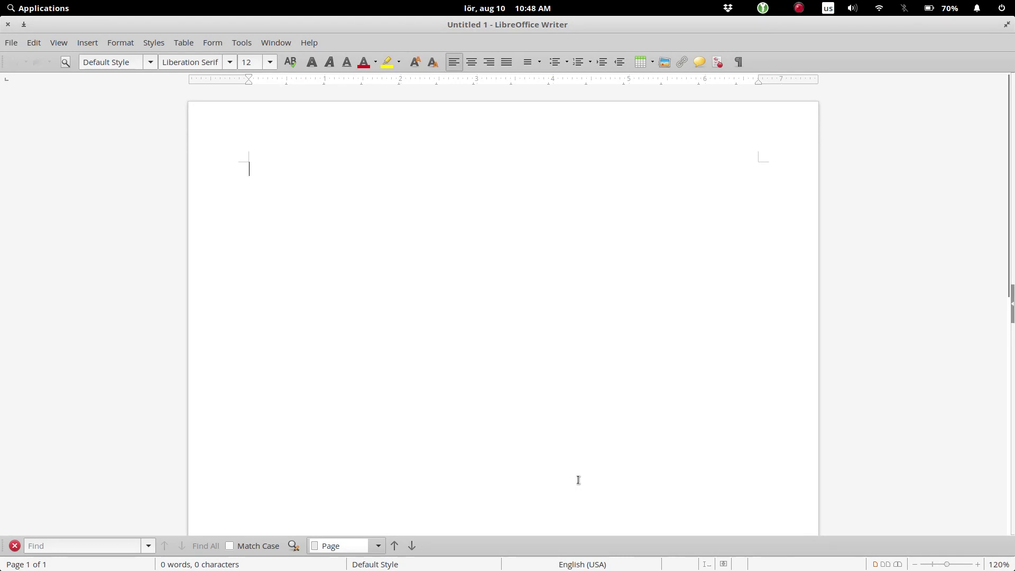
Step: Hide and restore the Untitled 1 Writer window twice using its dock icon
{"action": "mouse_move", "coordinate": [447, 555]}
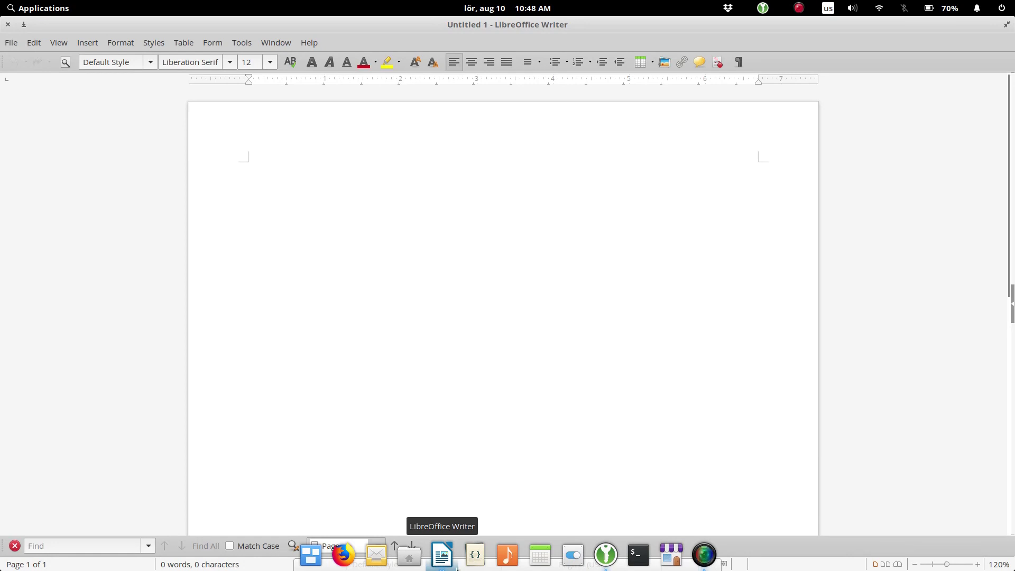
{"action": "left_click", "coordinate": [447, 554]}
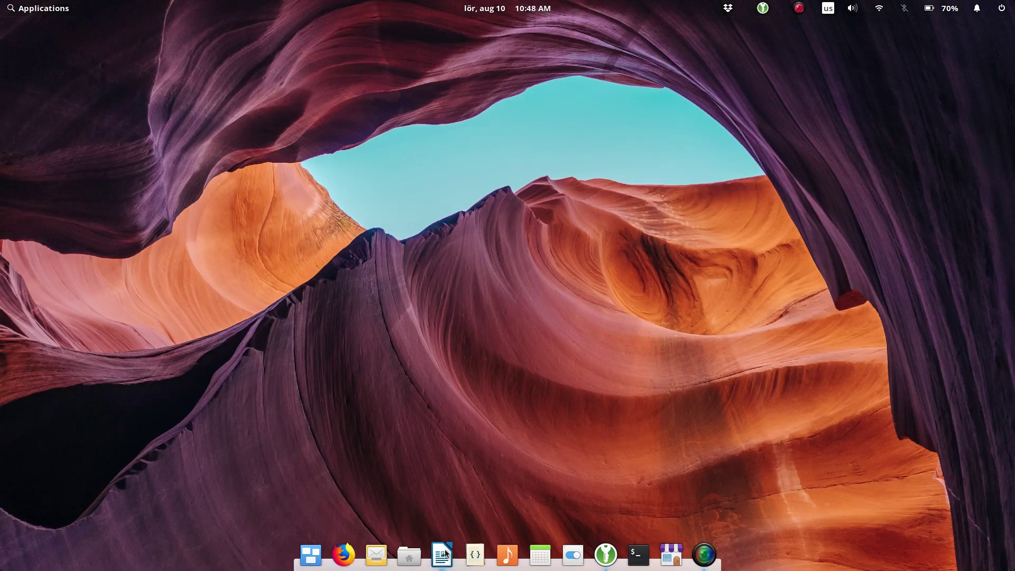
{"action": "left_click", "coordinate": [445, 554]}
{"action": "left_click", "coordinate": [445, 553]}
{"action": "left_click", "coordinate": [445, 553]}
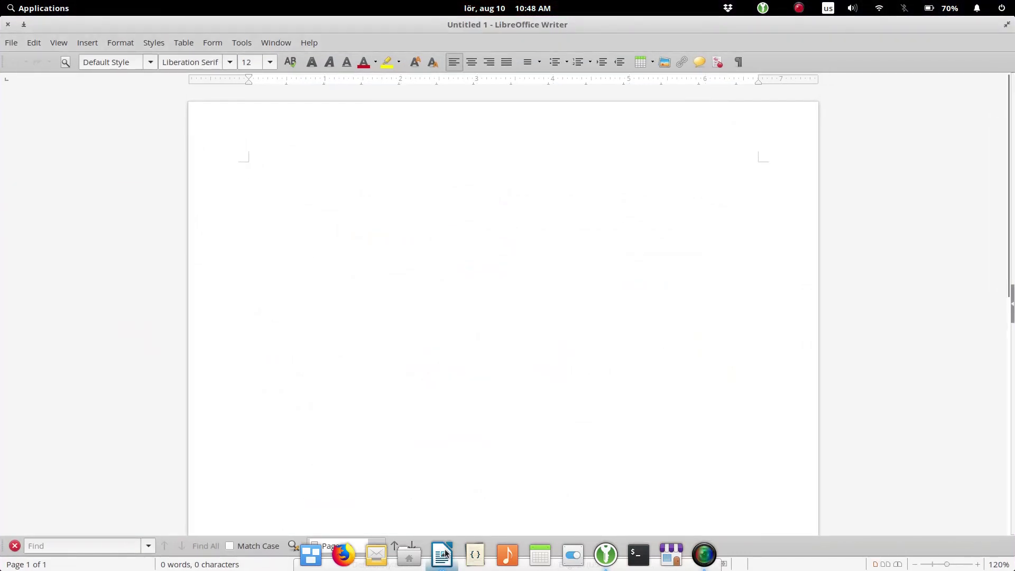
Step: Switch to elementaryOS_Juno_review.odt and back to Untitled 1 via the dock, then show Multitasking View
{"action": "right_click", "coordinate": [445, 553]}
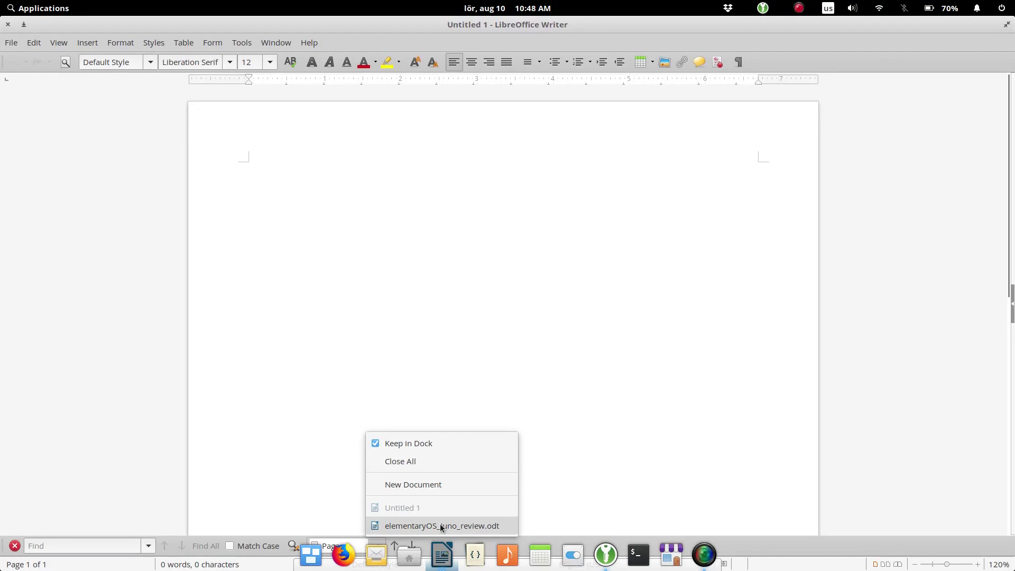
{"action": "left_click", "coordinate": [441, 526]}
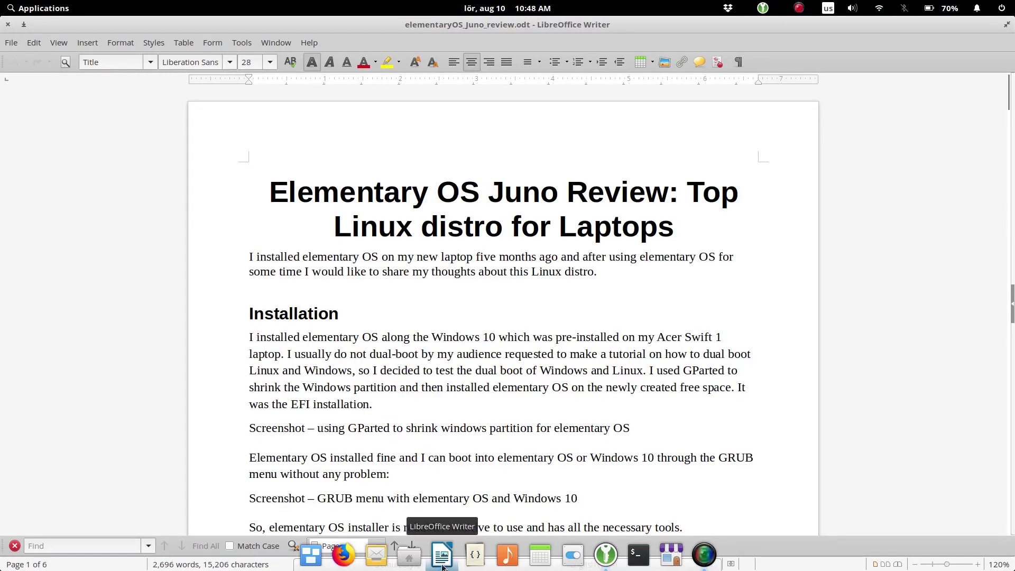
{"action": "left_click", "coordinate": [442, 565]}
{"action": "left_click", "coordinate": [442, 565]}
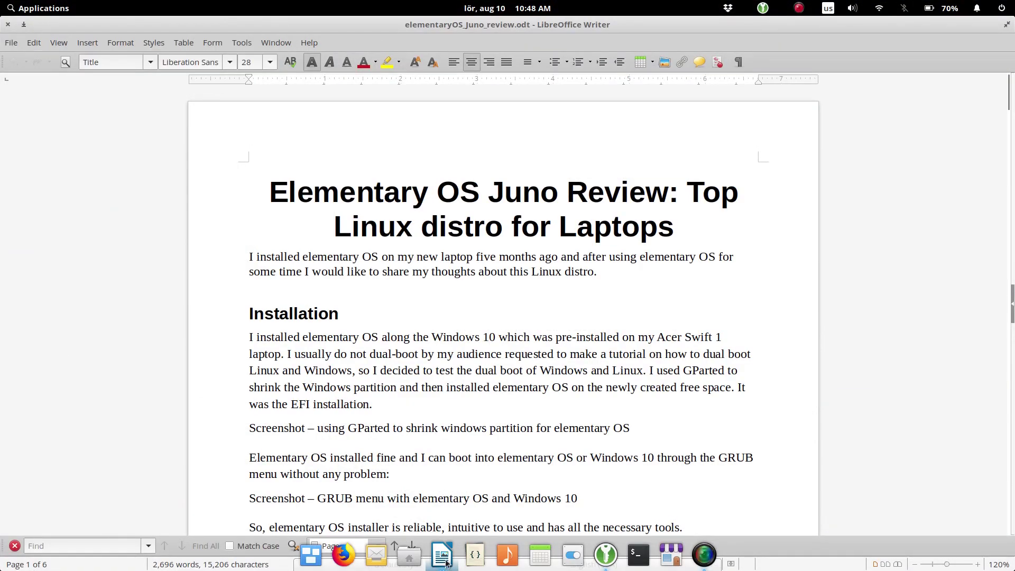
{"action": "right_click", "coordinate": [447, 563]}
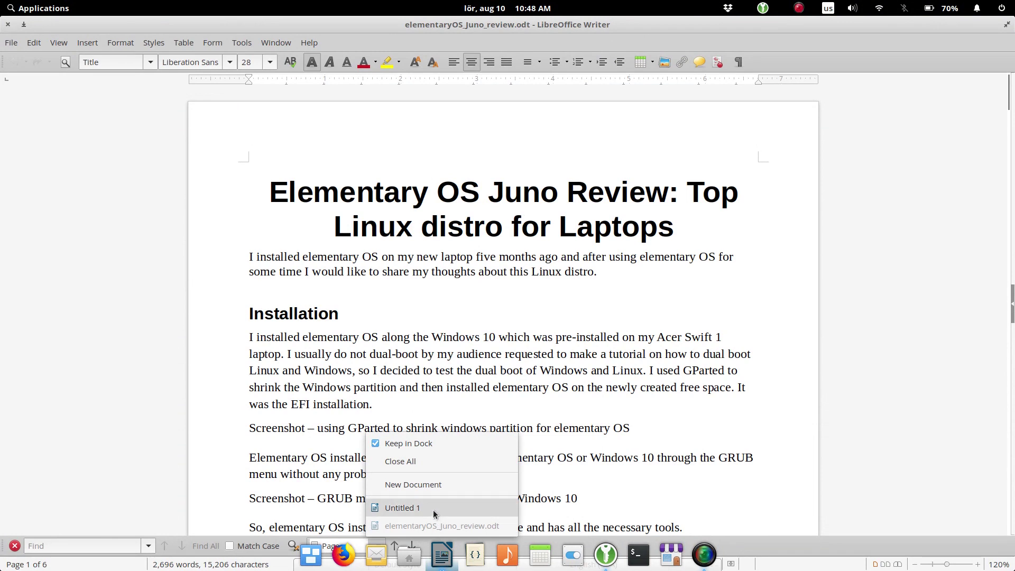
{"action": "left_click", "coordinate": [433, 509]}
{"action": "left_click", "coordinate": [311, 556]}
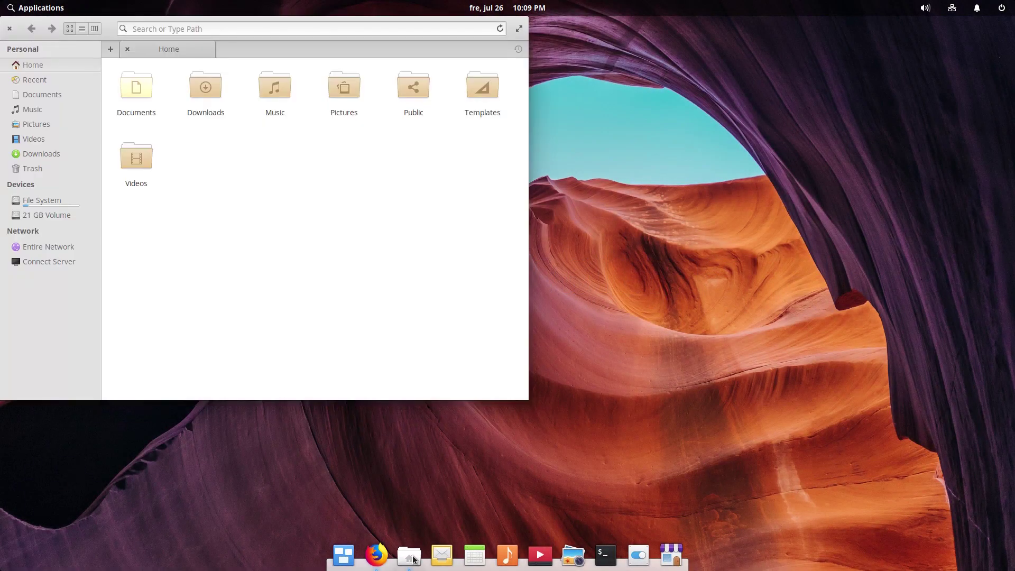
Step: Open elementaryOS_Juno-beta.png from Pictures in Photos, then close the viewer
{"action": "left_click", "coordinate": [348, 105]}
{"action": "left_click", "coordinate": [347, 110]}
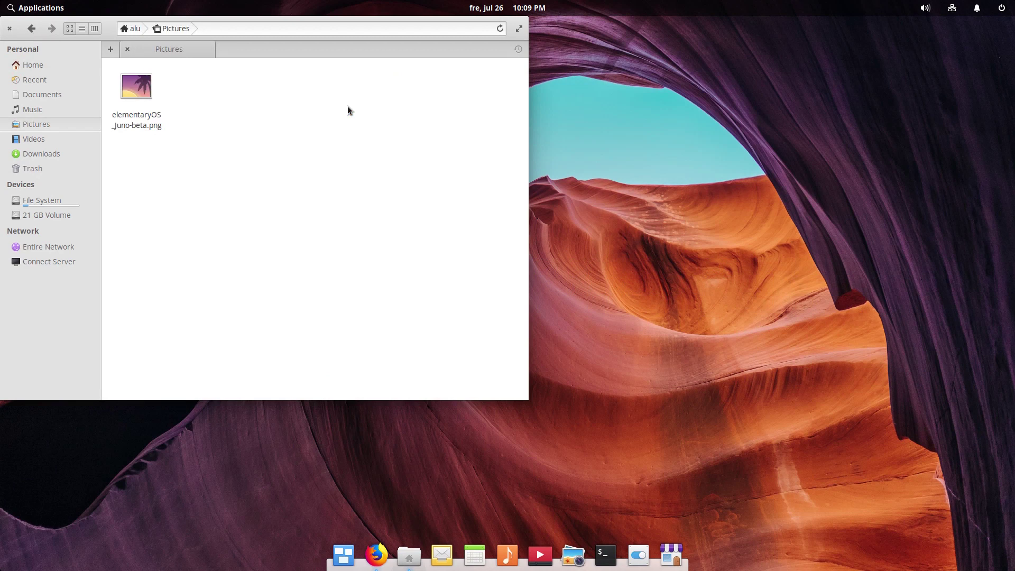
{"action": "double_click", "coordinate": [142, 124]}
{"action": "left_click", "coordinate": [253, 105]}
{"action": "left_click", "coordinate": [240, 149]}
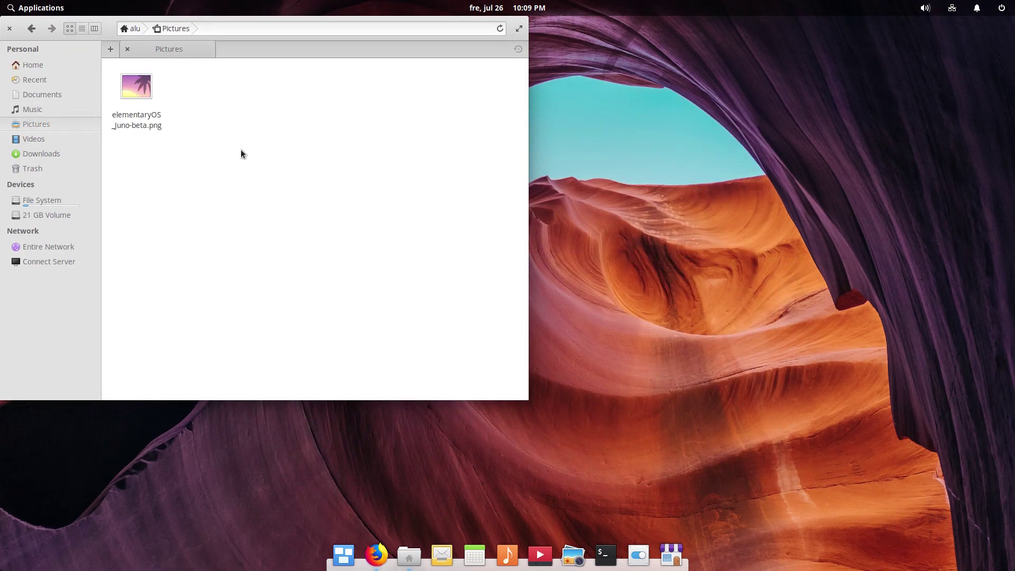
Step: Go back Home, reopen elementaryOS_Juno-beta.png from Pictures in Photos, and close it again
{"action": "left_click", "coordinate": [45, 67]}
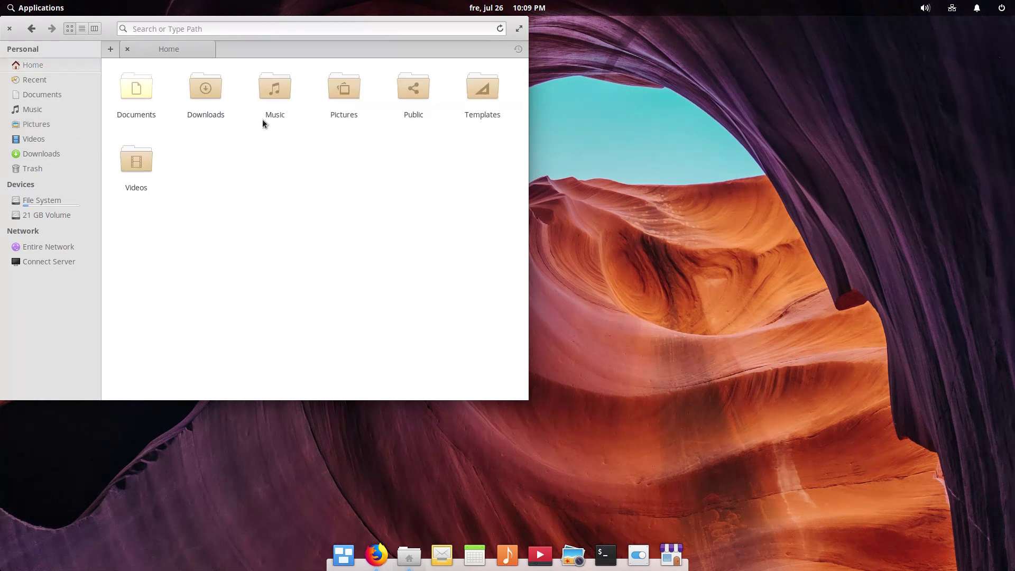
{"action": "left_click", "coordinate": [346, 97]}
{"action": "double_click", "coordinate": [346, 90]}
{"action": "left_click", "coordinate": [158, 128]}
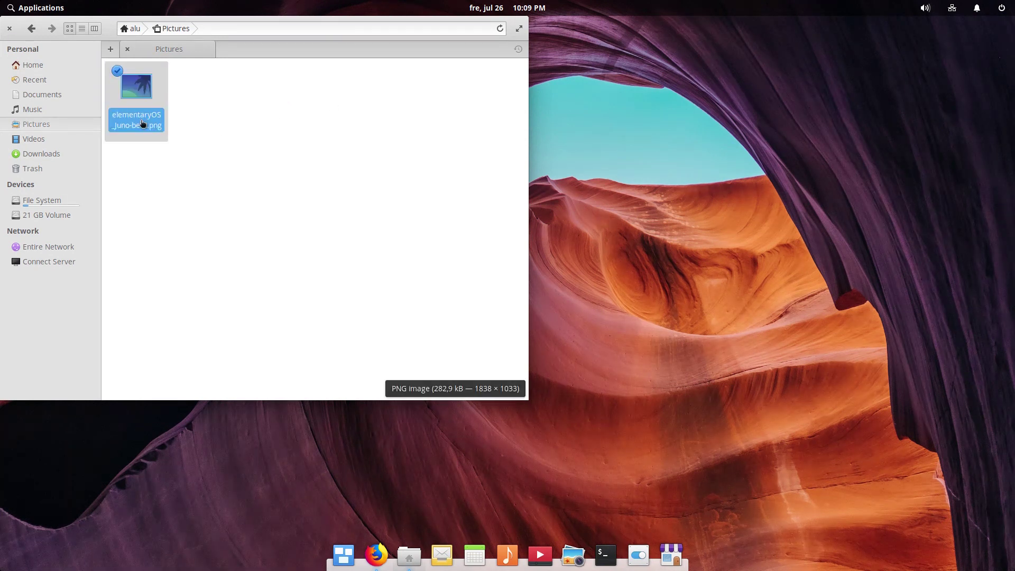
{"action": "double_click", "coordinate": [143, 125]}
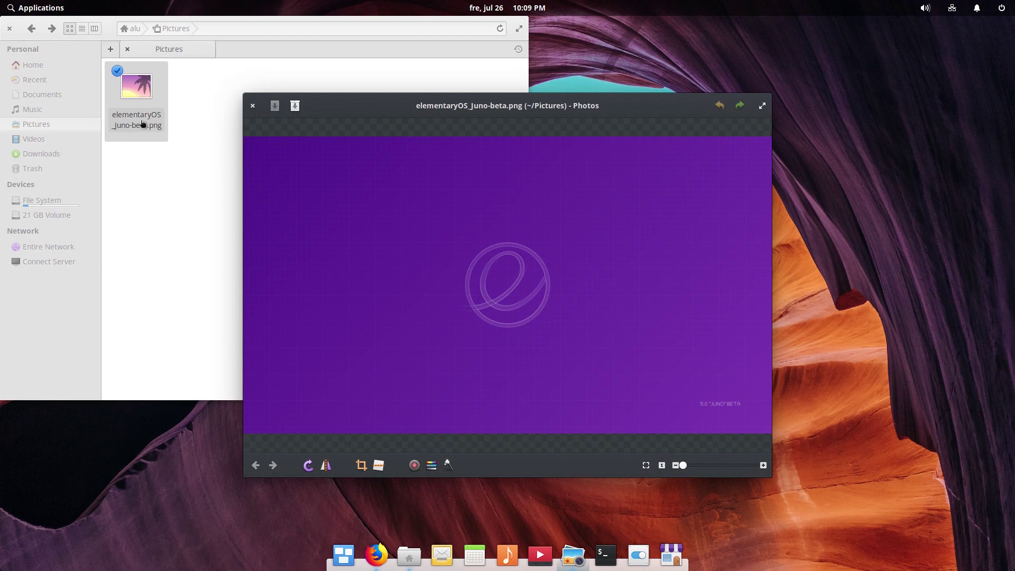
{"action": "left_click", "coordinate": [252, 107]}
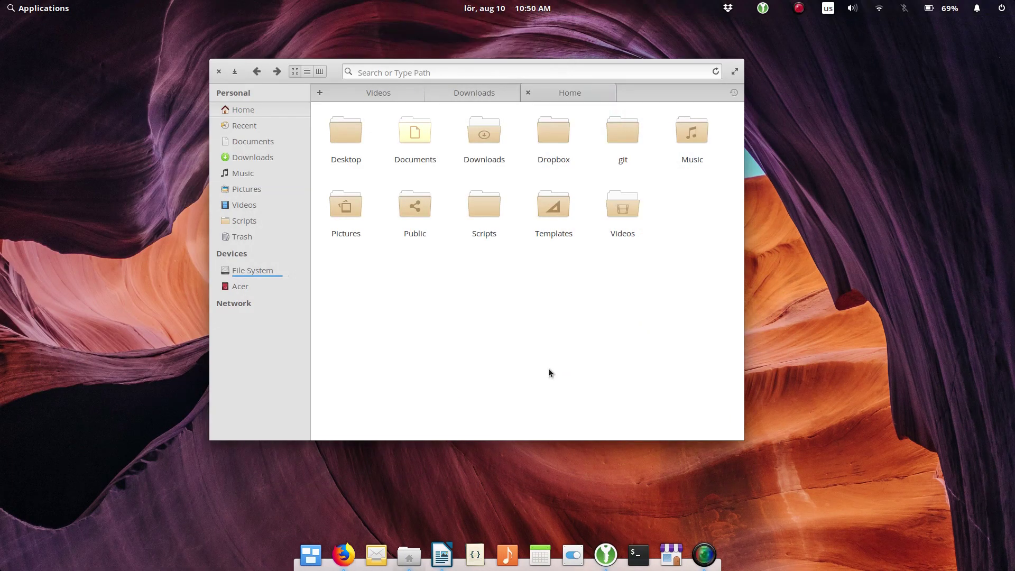
{"action": "type", "text": "eleme"}
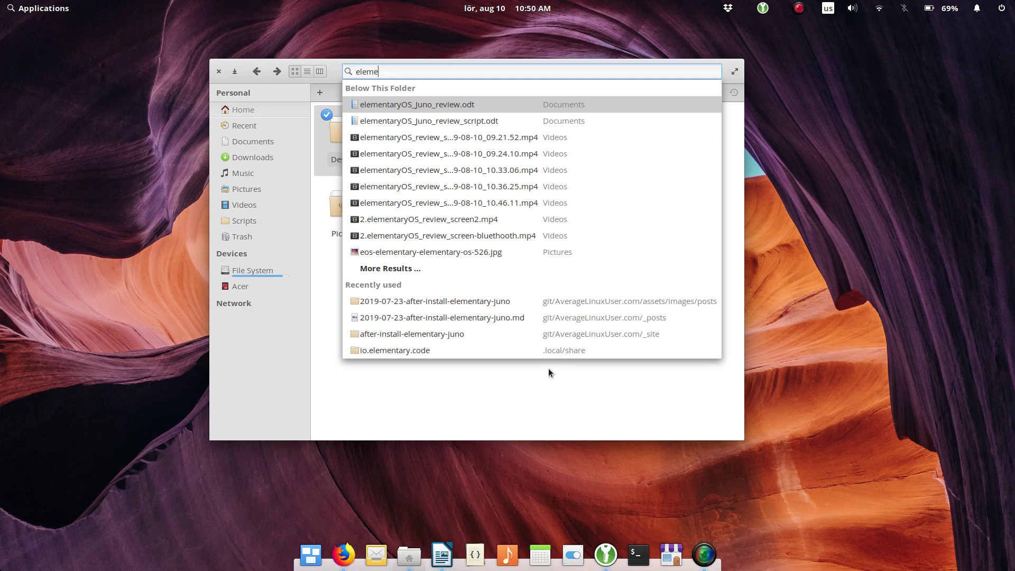
{"action": "key", "text": "Escape"}
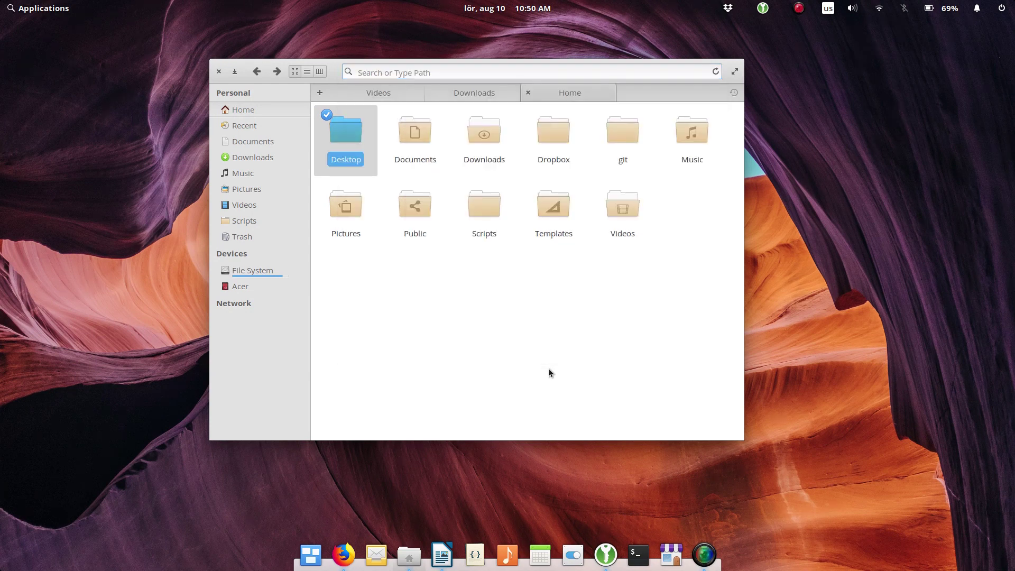
{"action": "type", "text": "word-count"}
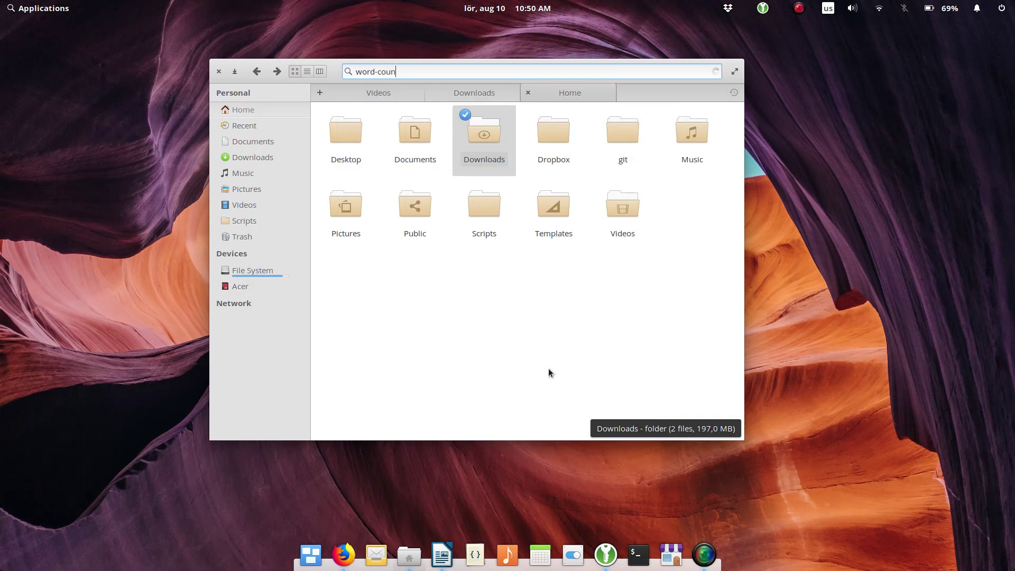
{"action": "key", "text": "Left"}
{"action": "key", "text": "Left"}
{"action": "type", "text": "s"}
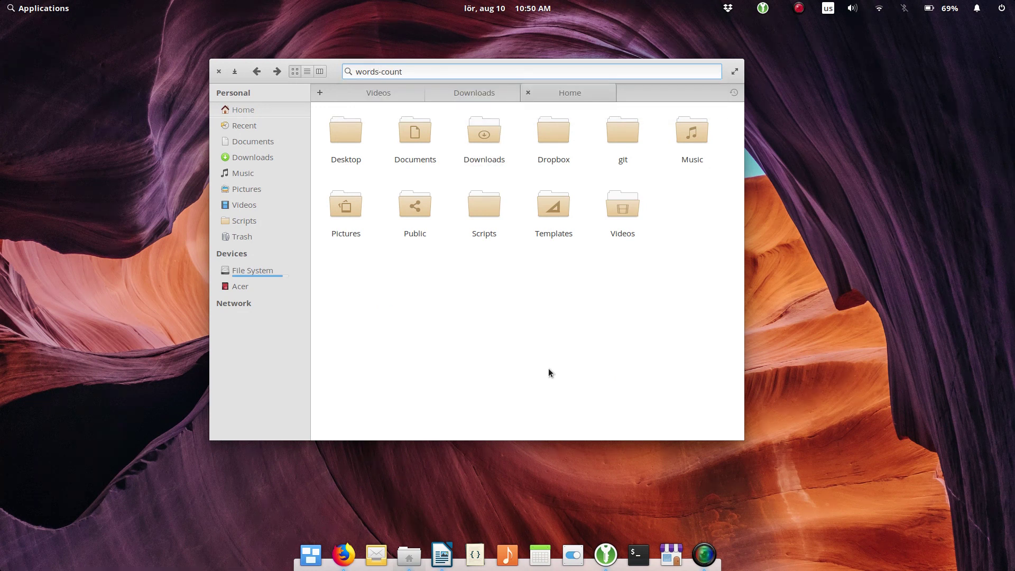
{"action": "key", "text": "BackSpace"}
{"action": "key", "text": "BackSpace"}
{"action": "key", "text": "BackSpace"}
{"action": "key", "text": "BackSpace"}
{"action": "key", "text": "BackSpace"}
{"action": "key", "text": "BackSpace"}
{"action": "key", "text": "BackSpace"}
{"action": "key", "text": "BackSpace"}
{"action": "key", "text": "BackSpace"}
{"action": "key", "text": "BackSpace"}
{"action": "key", "text": "BackSpace"}
Step: Preview 2-picture-in-picture-in-elementary-os.gif from Pictures in Photos, close it, and reopen its context menu
{"action": "left_click", "coordinate": [349, 206]}
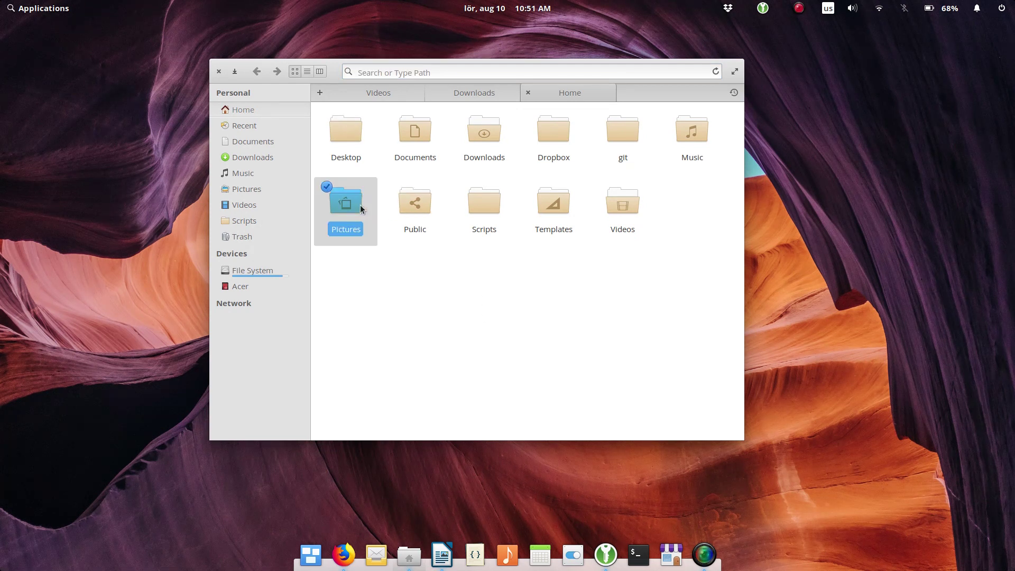
{"action": "left_click", "coordinate": [421, 194]}
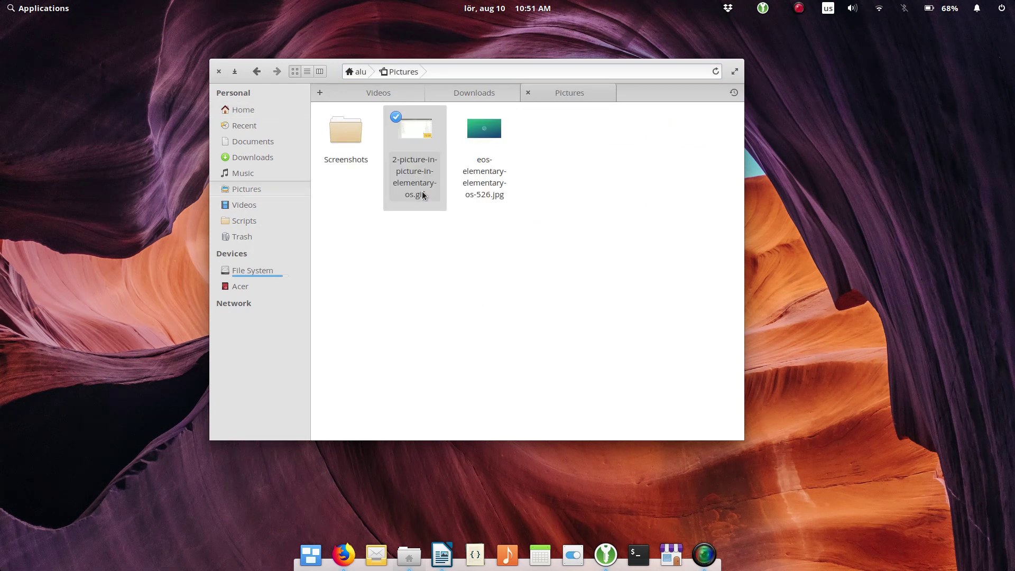
{"action": "right_click", "coordinate": [423, 194]}
{"action": "left_click", "coordinate": [443, 203]}
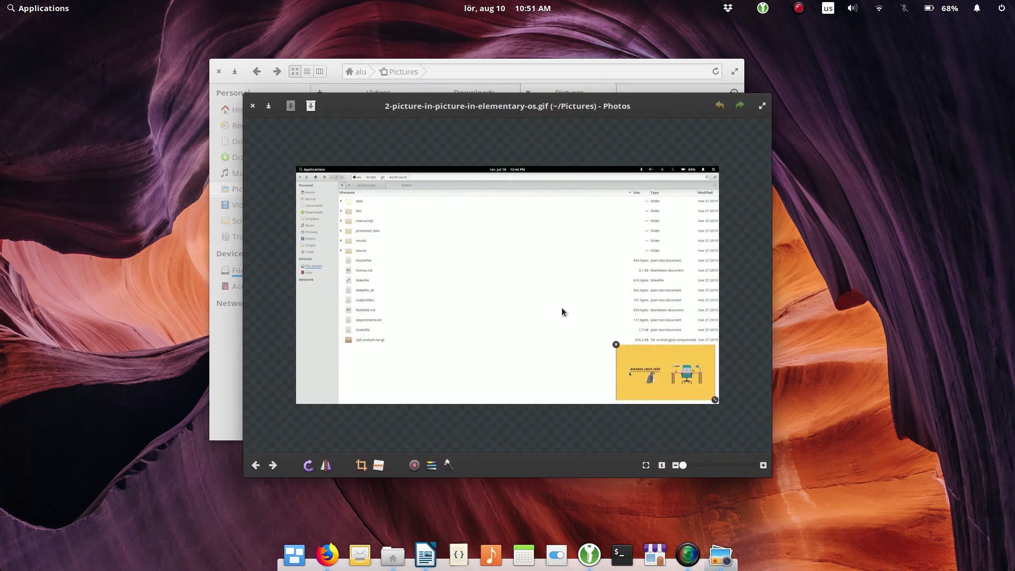
{"action": "left_click", "coordinate": [252, 106]}
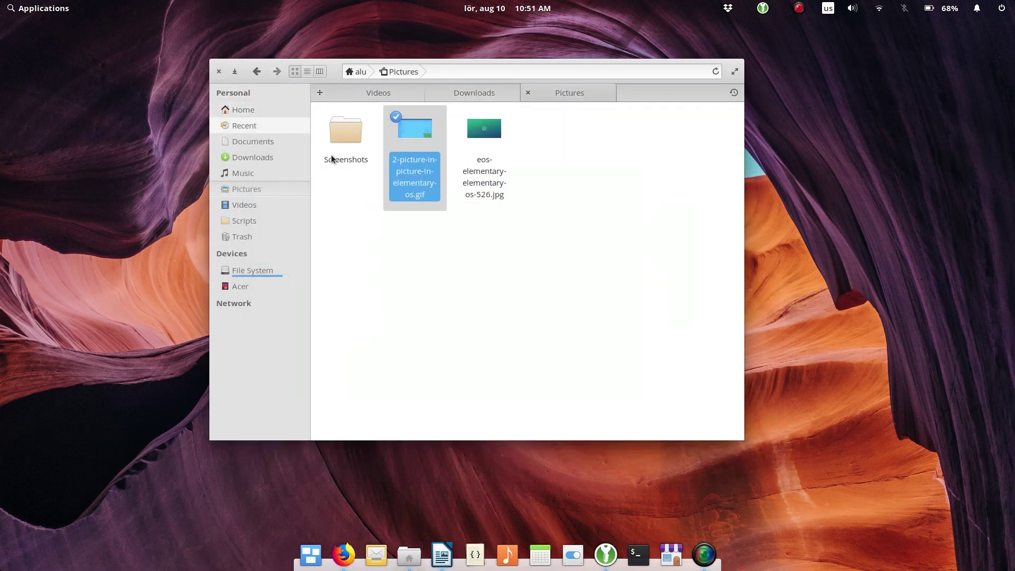
{"action": "right_click", "coordinate": [422, 183]}
Step: Paste the elementary-tweaks install command into Terminal despite the admin warning, select it, and close Terminal
{"action": "mouse_move", "coordinate": [512, 208]}
{"action": "left_click", "coordinate": [601, 212]}
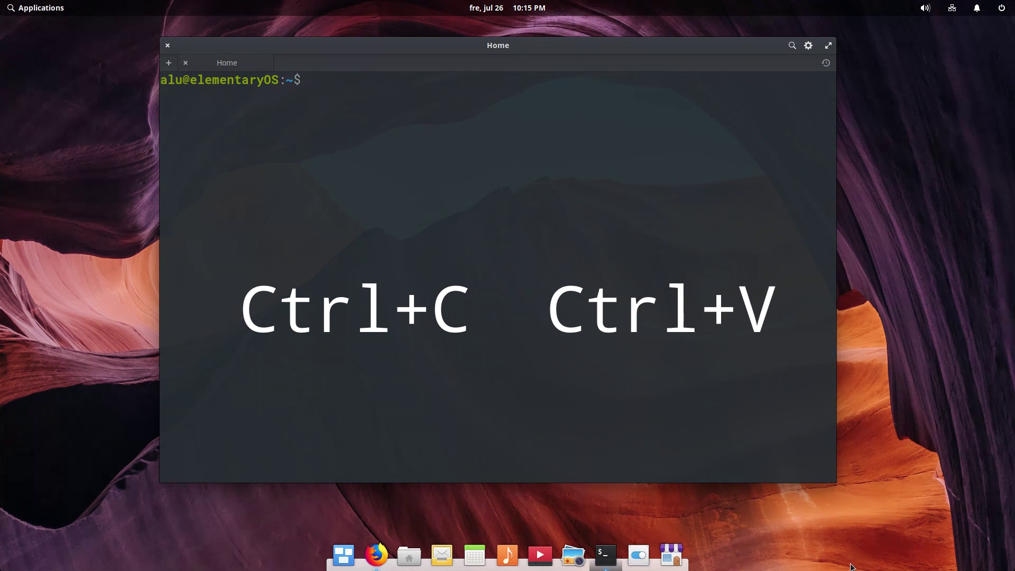
{"action": "key", "text": "ctrl+v"}
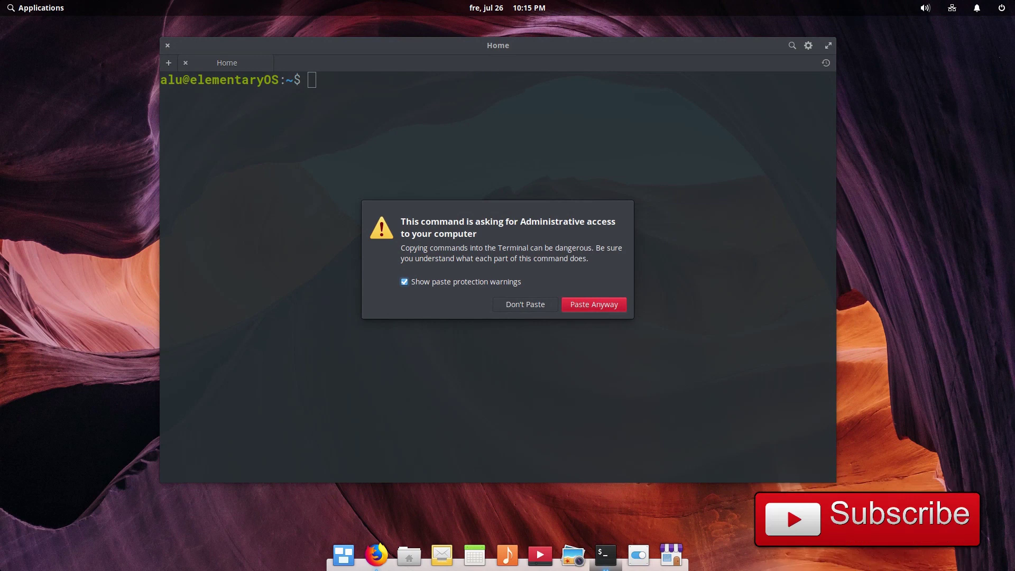
{"action": "left_click", "coordinate": [598, 302]}
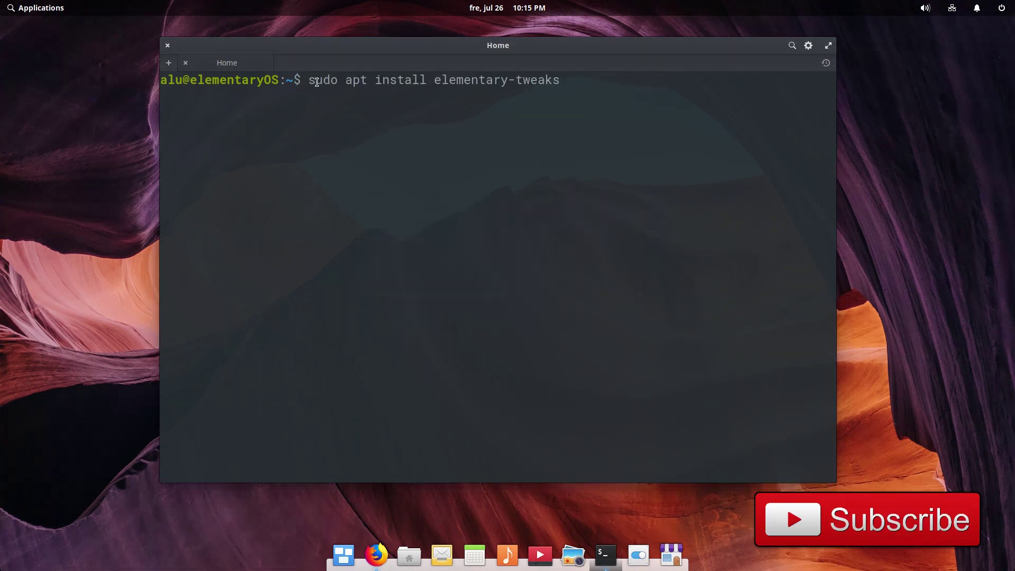
{"action": "left_click_drag", "start_coordinate": [310, 81], "coordinate": [560, 86]}
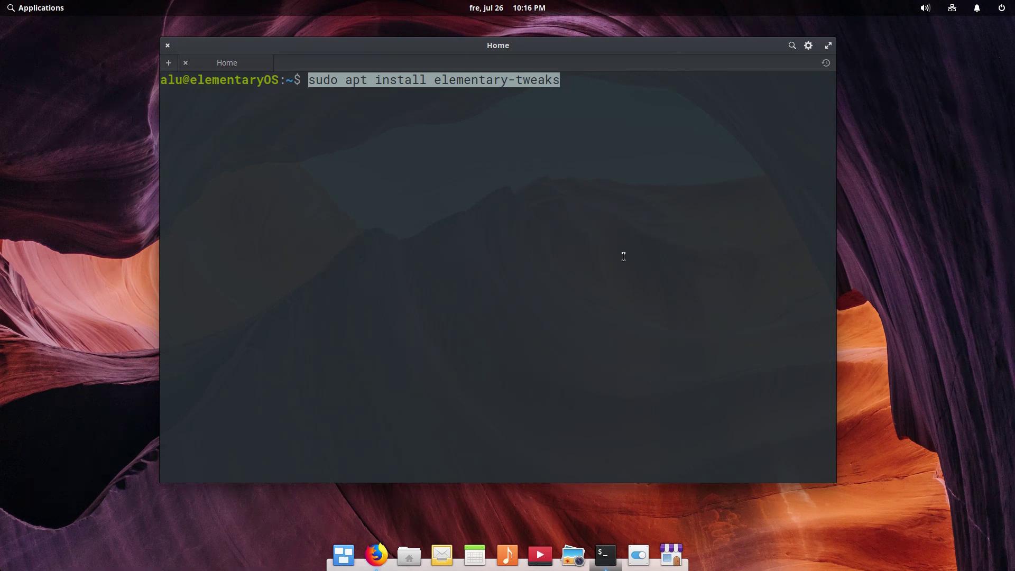
{"action": "left_click", "coordinate": [166, 45]}
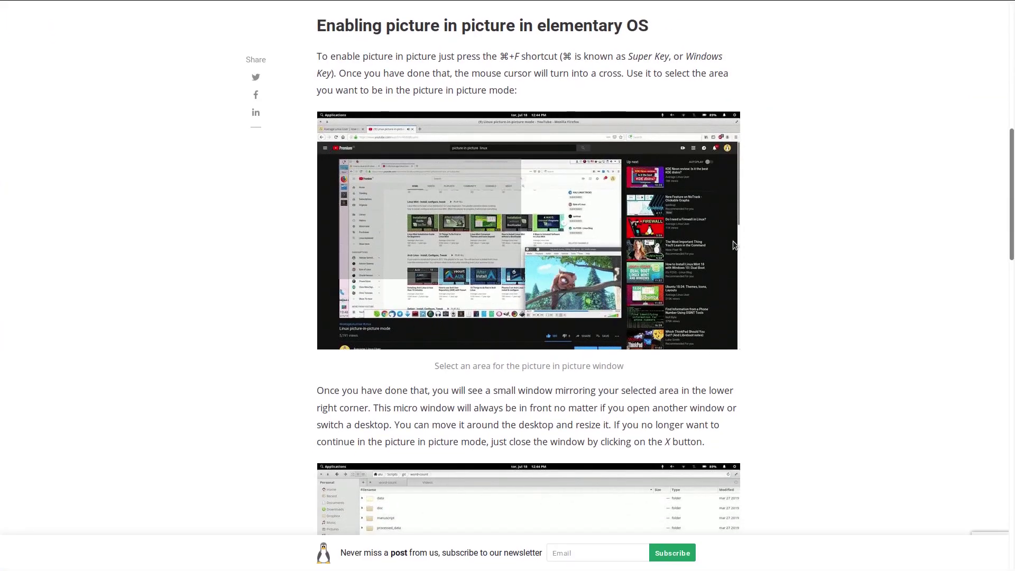
Step: Switch to the SimpleScreenRecorder workspace through Multitasking View and bring its window up full size
{"action": "key", "text": "super+Down"}
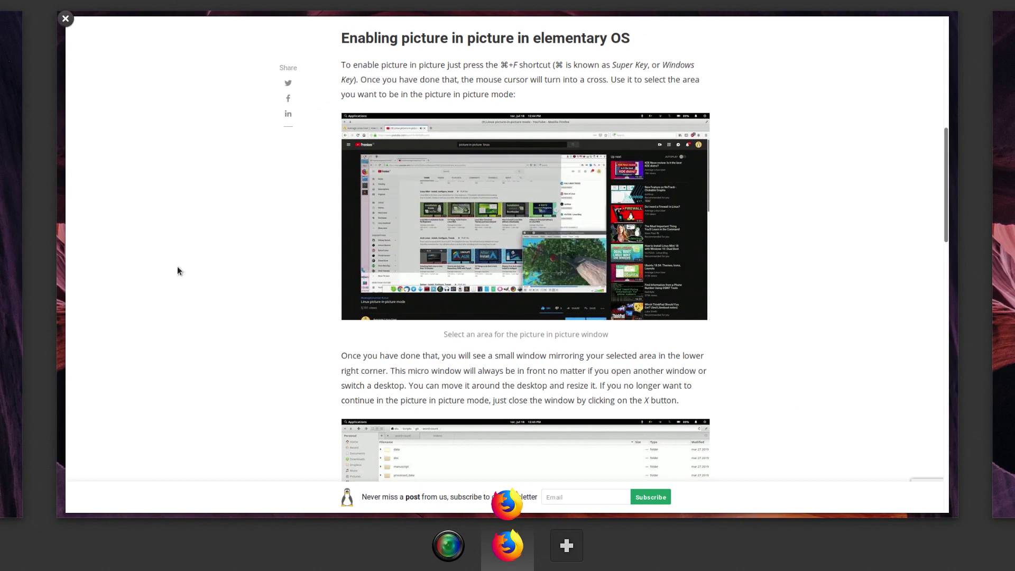
{"action": "key", "text": "super+Left"}
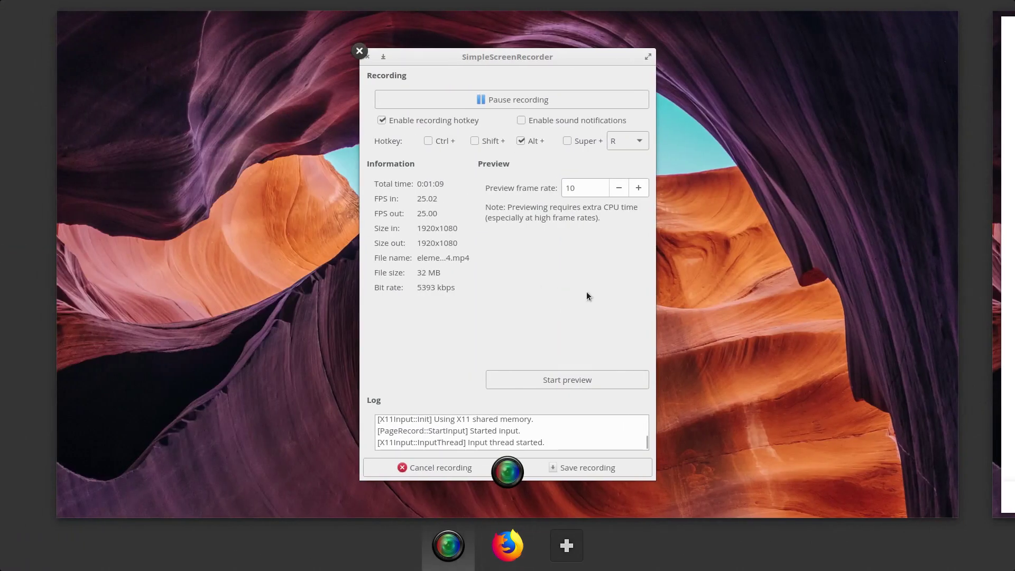
{"action": "left_click", "coordinate": [586, 291]}
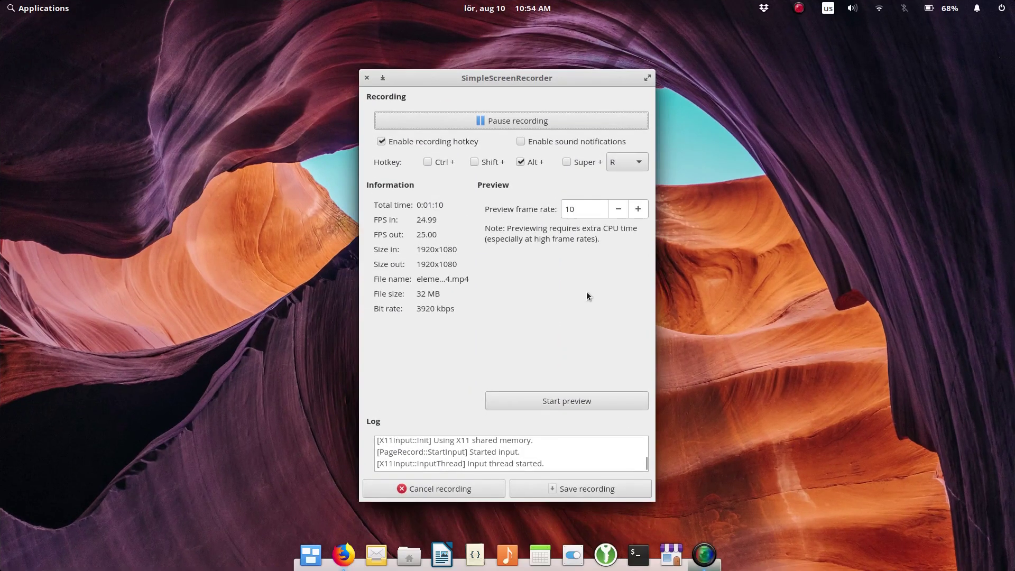
Step: Open System Settings' Desktop page on its Appearance tab for animations, translucency and text size
{"action": "left_click", "coordinate": [344, 554]}
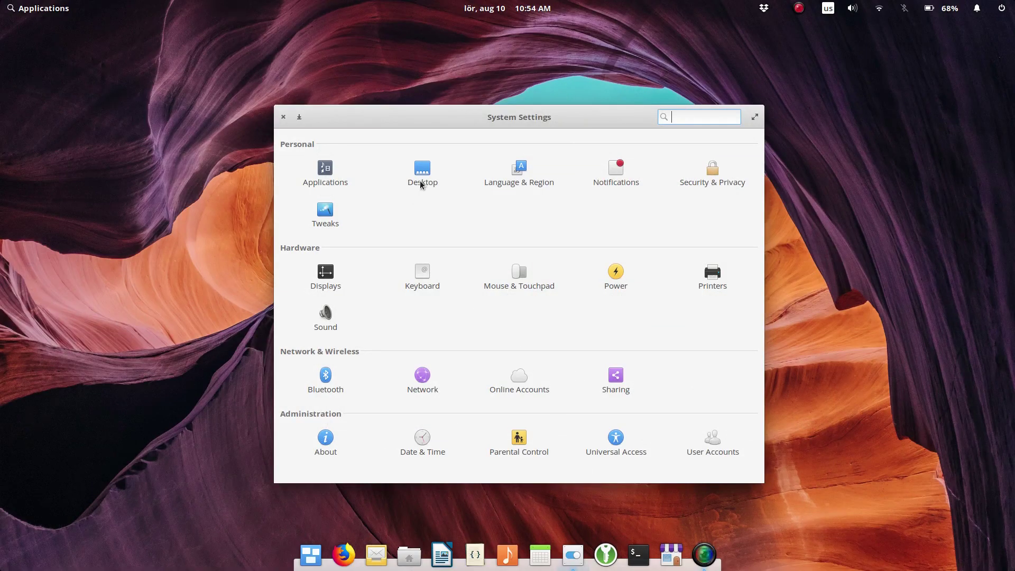
{"action": "left_click", "coordinate": [422, 180]}
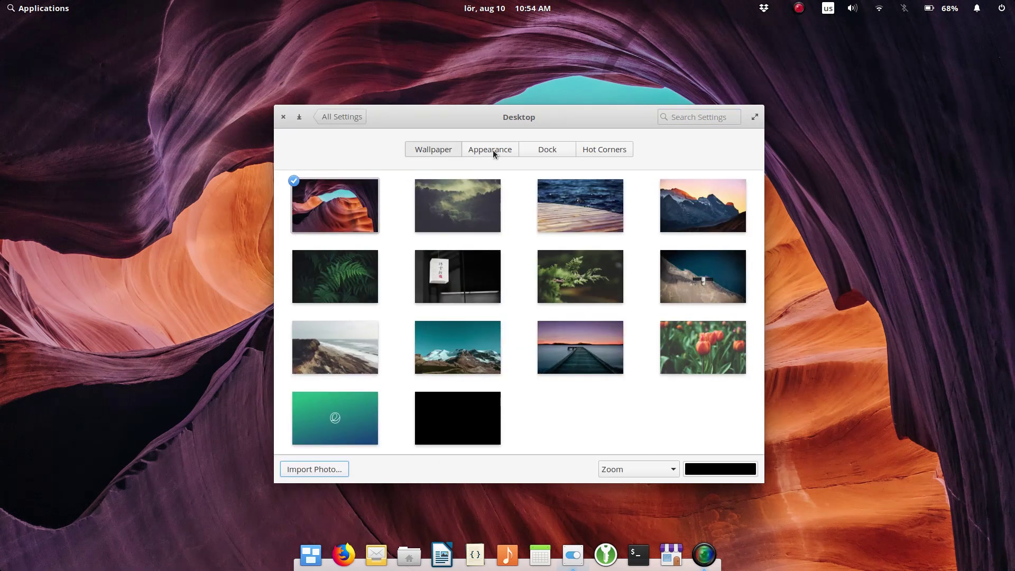
{"action": "left_click", "coordinate": [493, 150]}
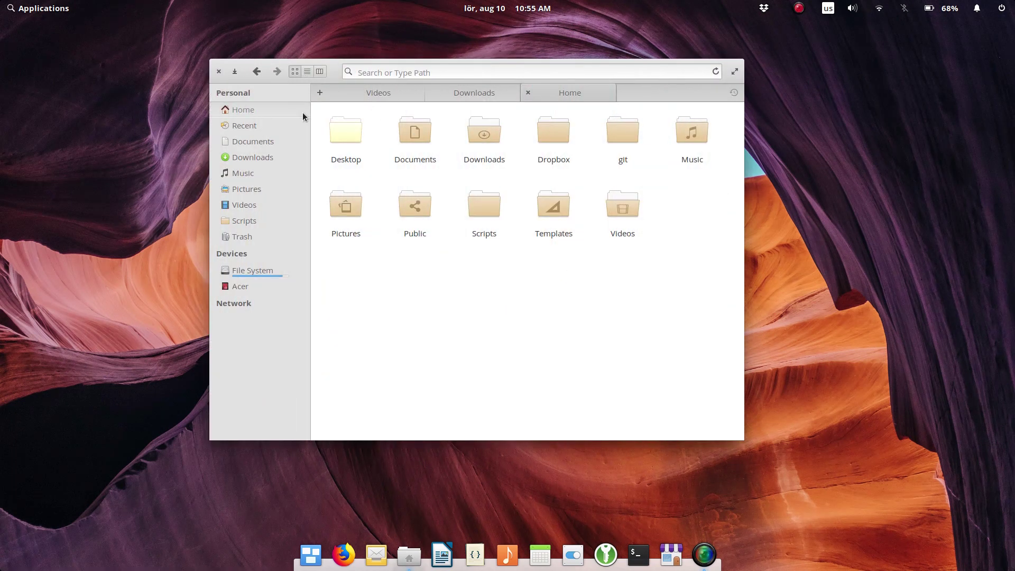
{"action": "left_click", "coordinate": [306, 71]}
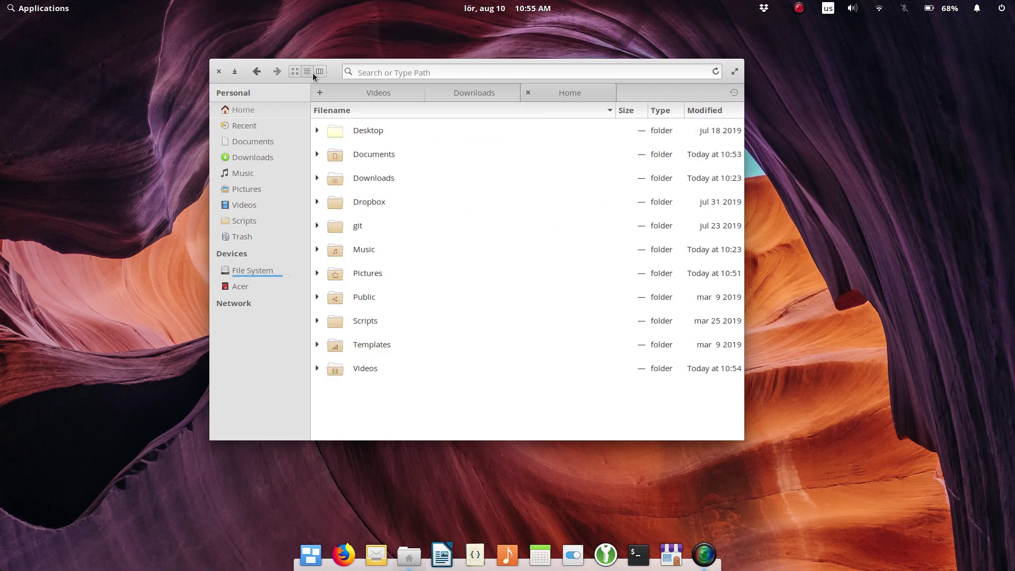
{"action": "left_click", "coordinate": [319, 71]}
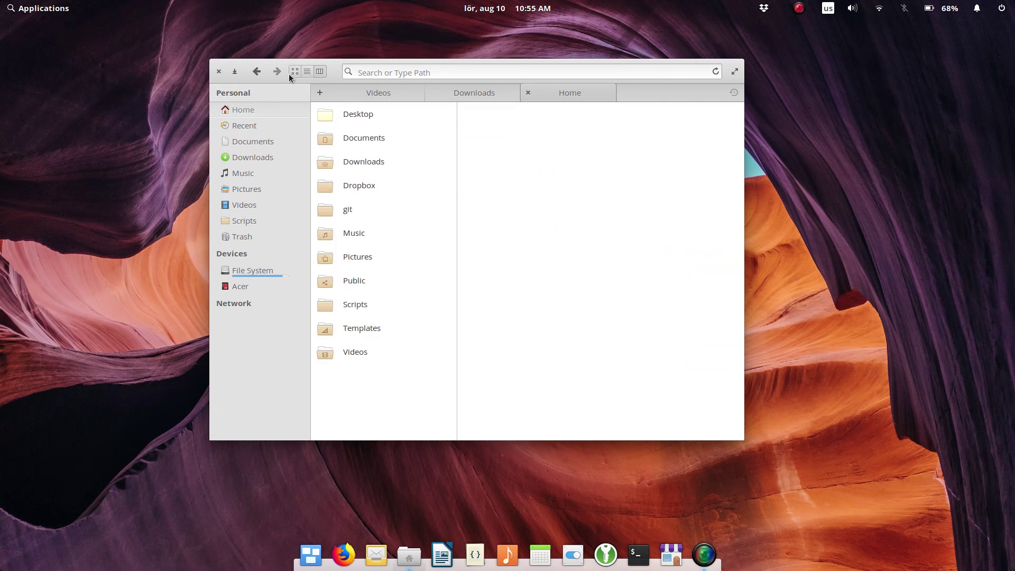
{"action": "left_click", "coordinate": [291, 73]}
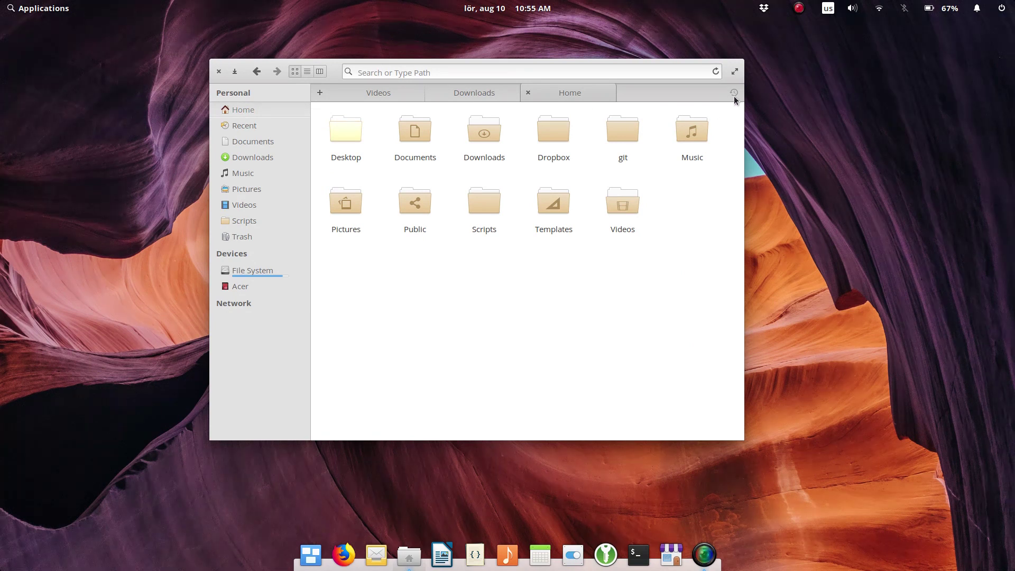
{"action": "left_click", "coordinate": [496, 93]}
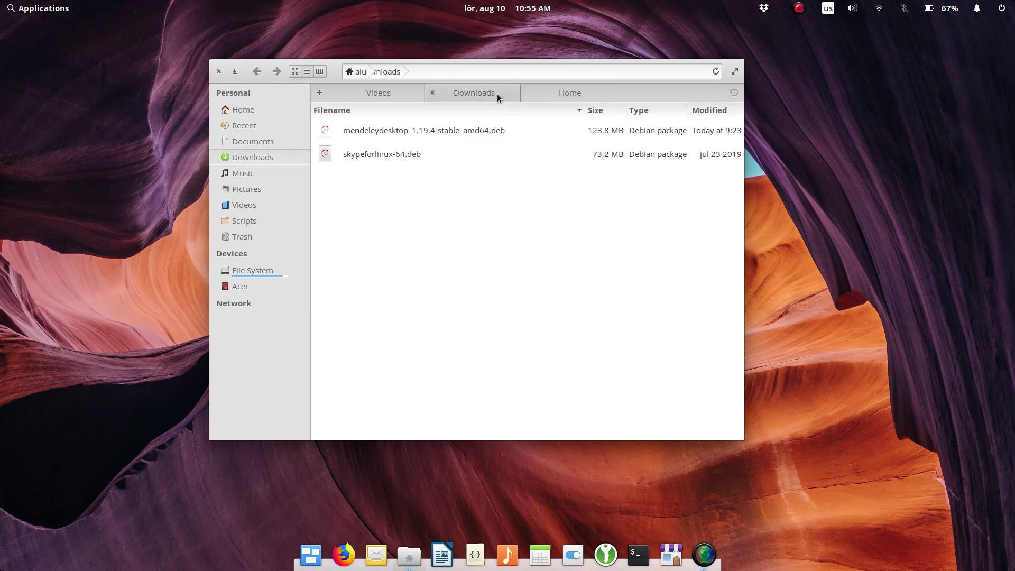
{"action": "left_click", "coordinate": [561, 94]}
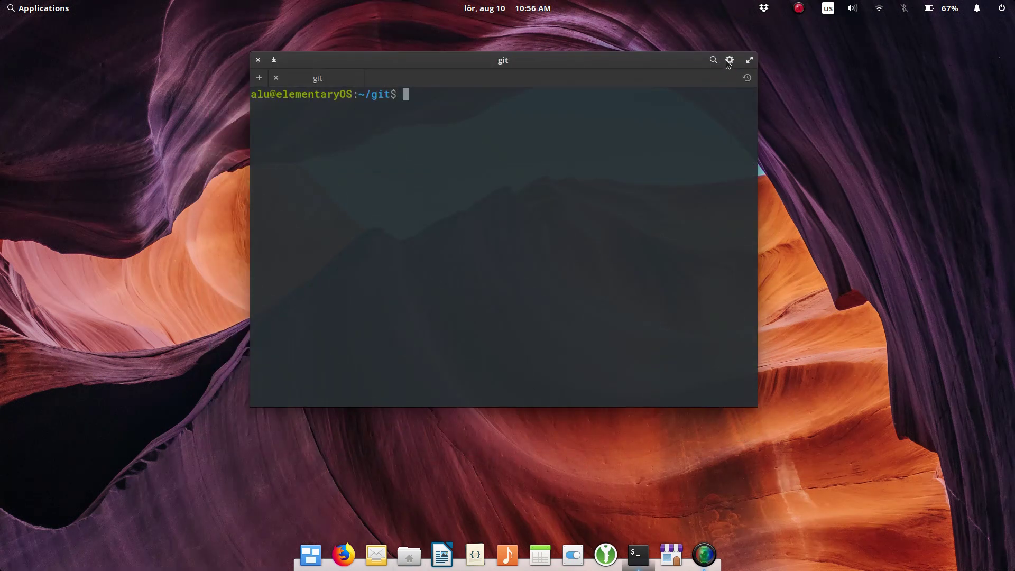
Step: Try the cream Solarized Light and white Terminal themes, then return to the dark theme
{"action": "left_click", "coordinate": [729, 61]}
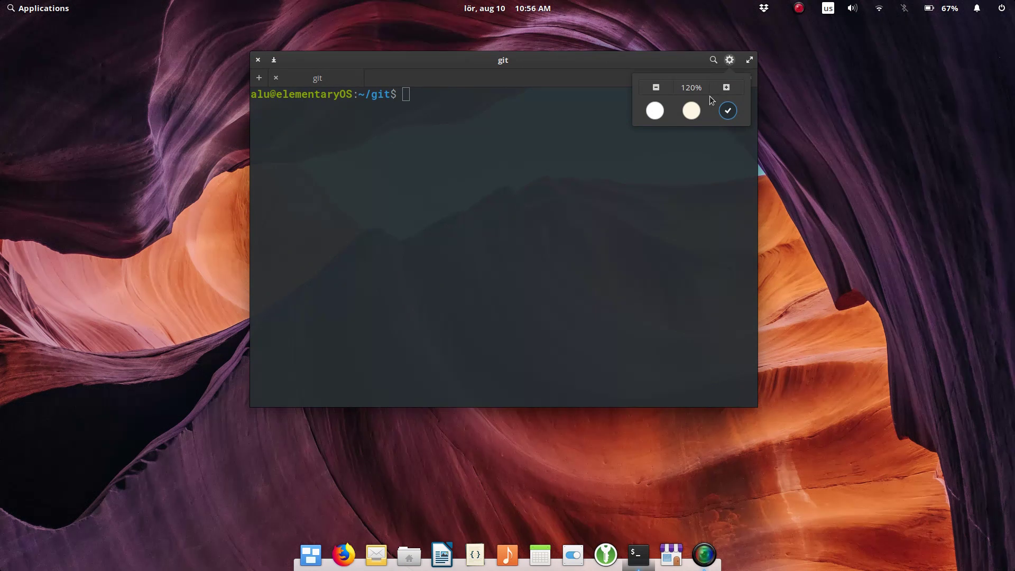
{"action": "left_click", "coordinate": [690, 111]}
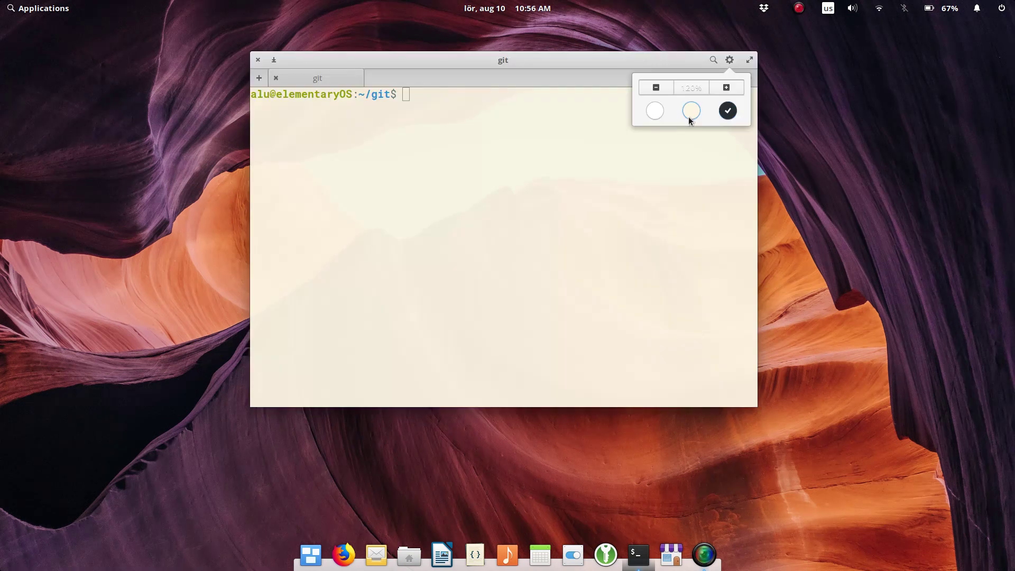
{"action": "left_click", "coordinate": [654, 111]}
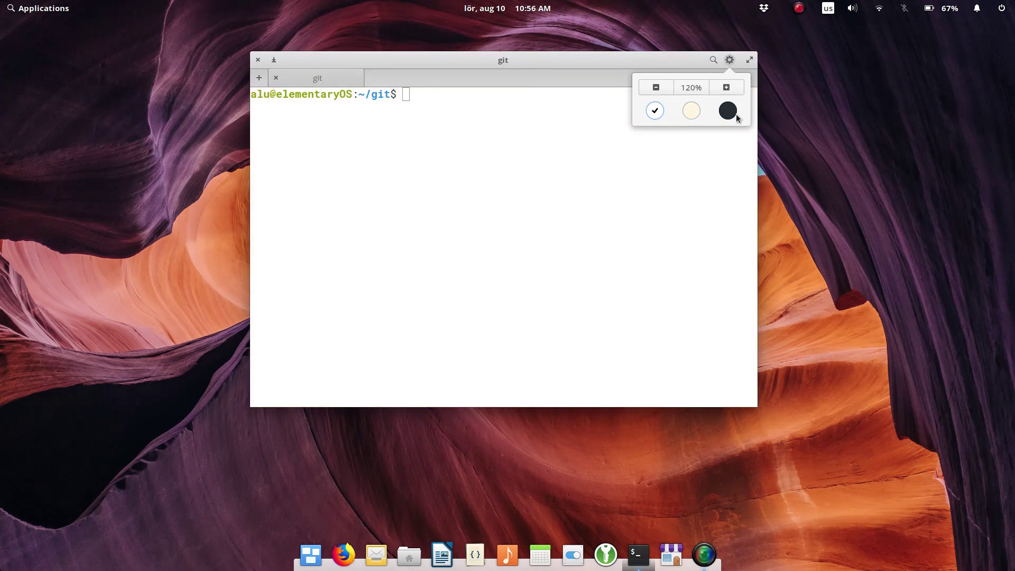
{"action": "left_click", "coordinate": [733, 111]}
Step: Enlarge the Terminal text by four zoom steps
{"action": "left_click", "coordinate": [734, 90]}
{"action": "left_click", "coordinate": [734, 90]}
{"action": "left_click", "coordinate": [734, 90]}
{"action": "left_click", "coordinate": [734, 90]}
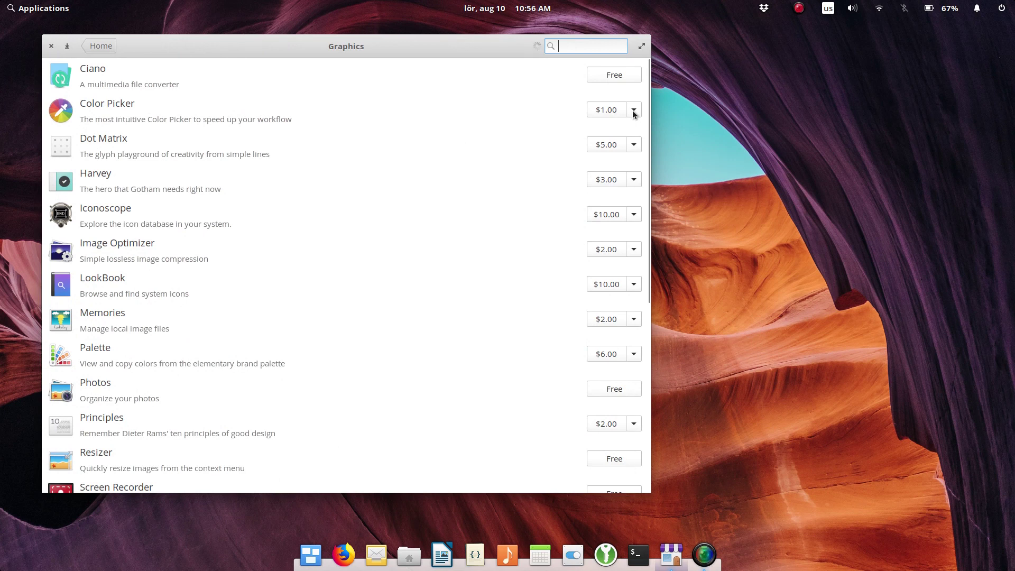
Step: Set Color Picker's custom price amount to 0, making it free
{"action": "left_click", "coordinate": [634, 110]}
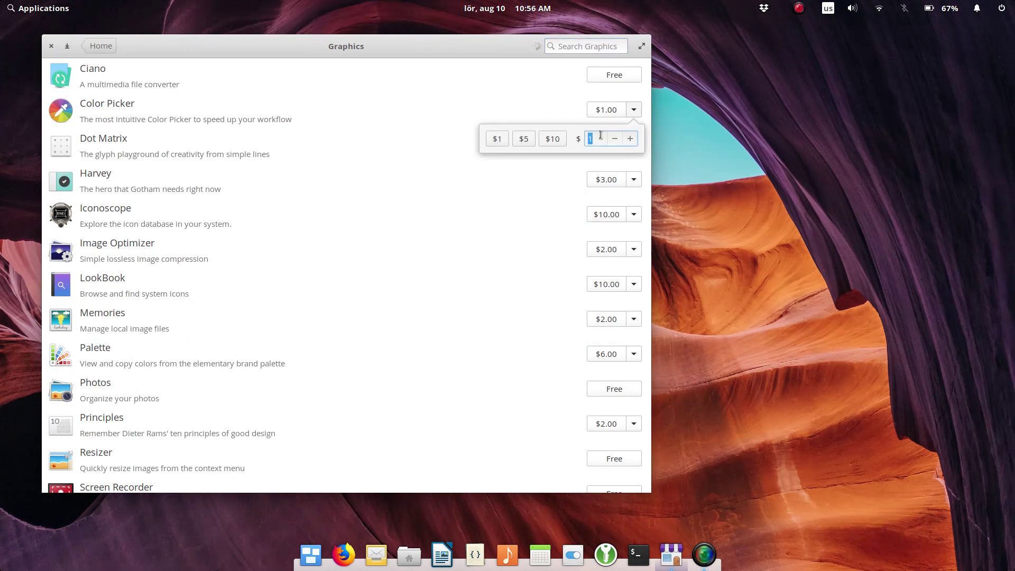
{"action": "key", "text": "BackSpace"}
{"action": "type", "text": "0"}
{"action": "left_click", "coordinate": [534, 104]}
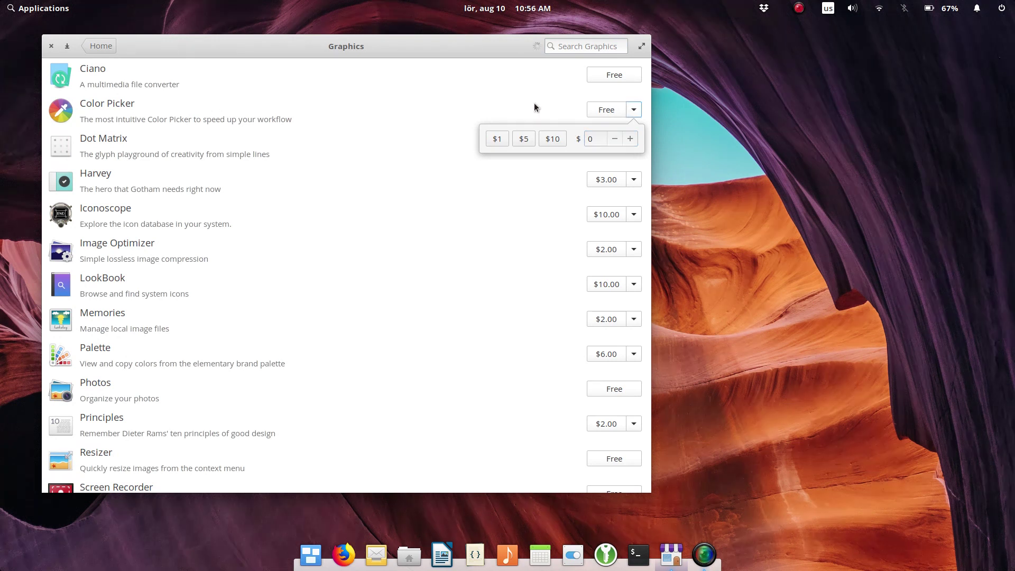
Step: Choose the $1 amount for Color Picker, cancel the payment request, and go back
{"action": "left_click", "coordinate": [634, 109]}
{"action": "left_click", "coordinate": [497, 138]}
{"action": "left_click", "coordinate": [493, 82]}
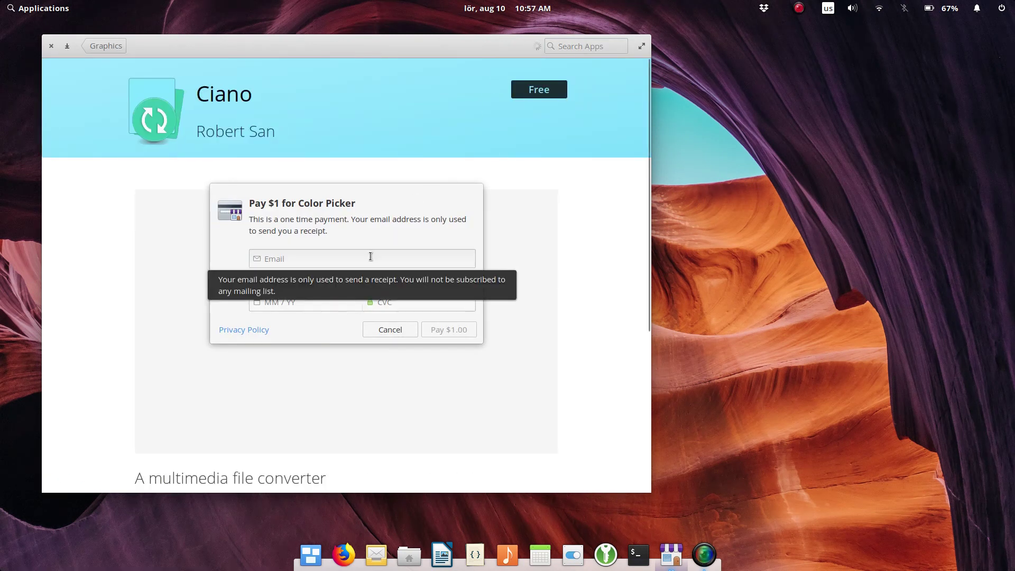
{"action": "left_click", "coordinate": [398, 330]}
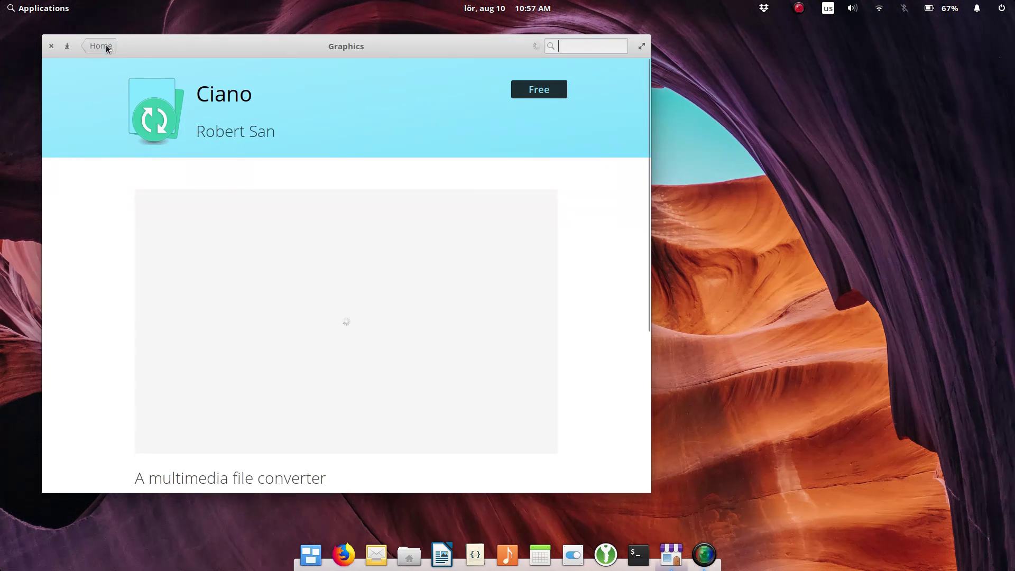
{"action": "left_click", "coordinate": [106, 46]}
Step: Go to AppCenter's Accessories category and open the Iconoscope app page
{"action": "key", "text": "alt+Left"}
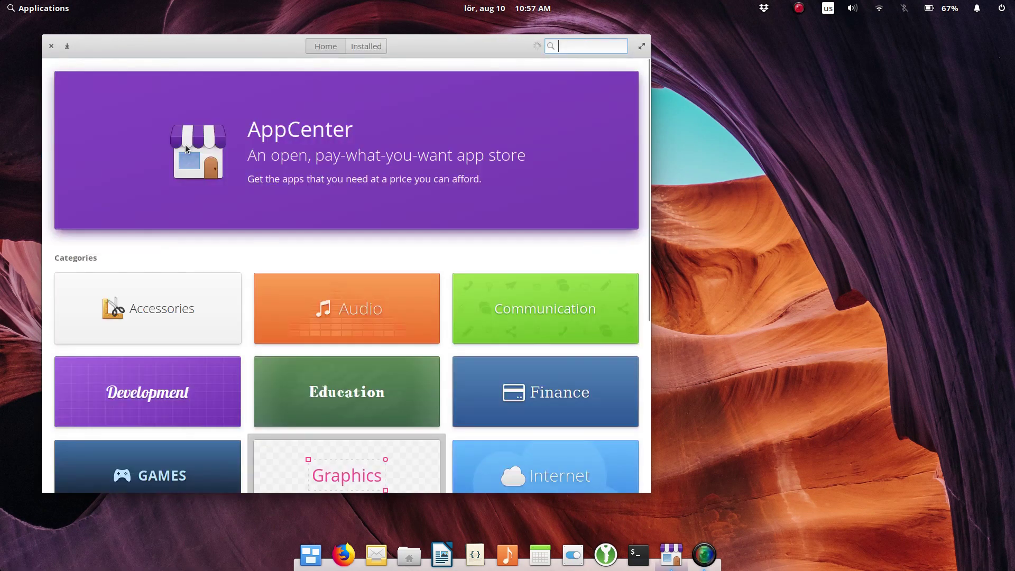
{"action": "scroll", "coordinate": [185, 148], "scroll_direction": "down", "scroll_amount": 3}
{"action": "left_click", "coordinate": [142, 175]}
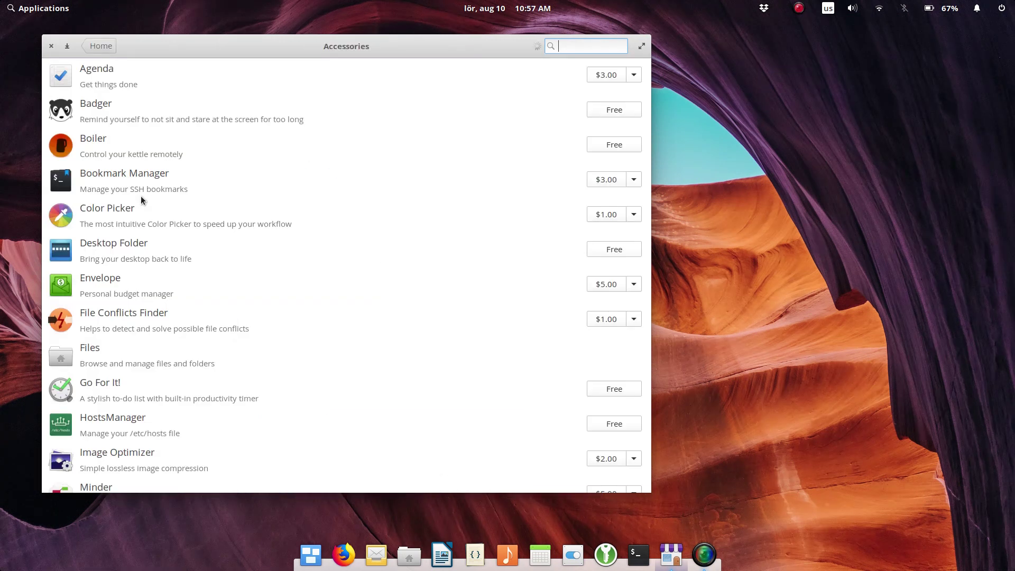
{"action": "scroll", "coordinate": [398, 258], "scroll_direction": "down", "scroll_amount": 5}
{"action": "scroll", "coordinate": [397, 256], "scroll_direction": "up", "scroll_amount": 6}
{"action": "left_click", "coordinate": [397, 254]}
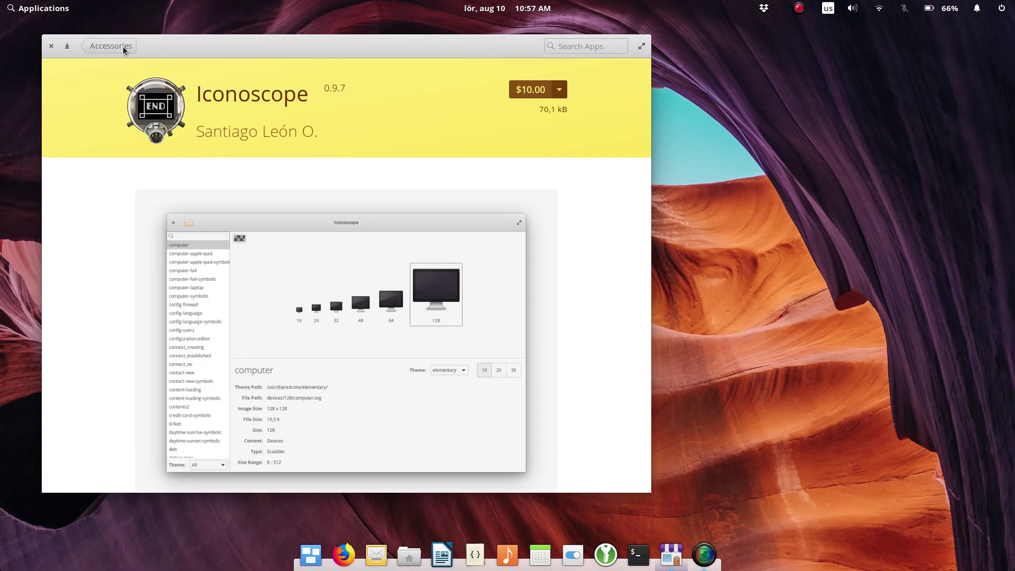
Step: Clear Iconoscope's $10 amount so it becomes Free, then return to the Accessories list
{"action": "left_click", "coordinate": [560, 91]}
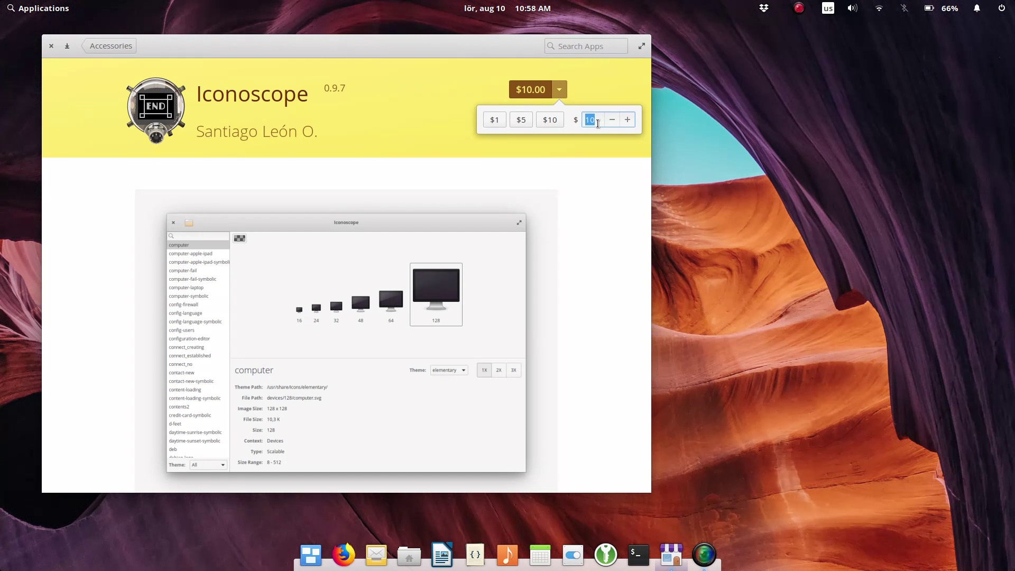
{"action": "key", "text": "BackSpace"}
{"action": "left_click", "coordinate": [598, 155]}
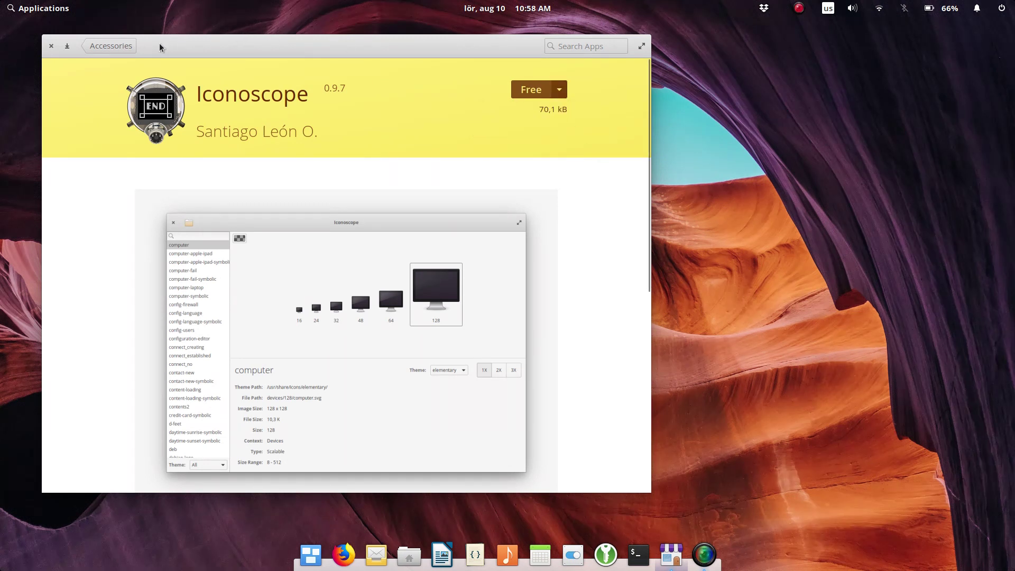
{"action": "left_click", "coordinate": [121, 42]}
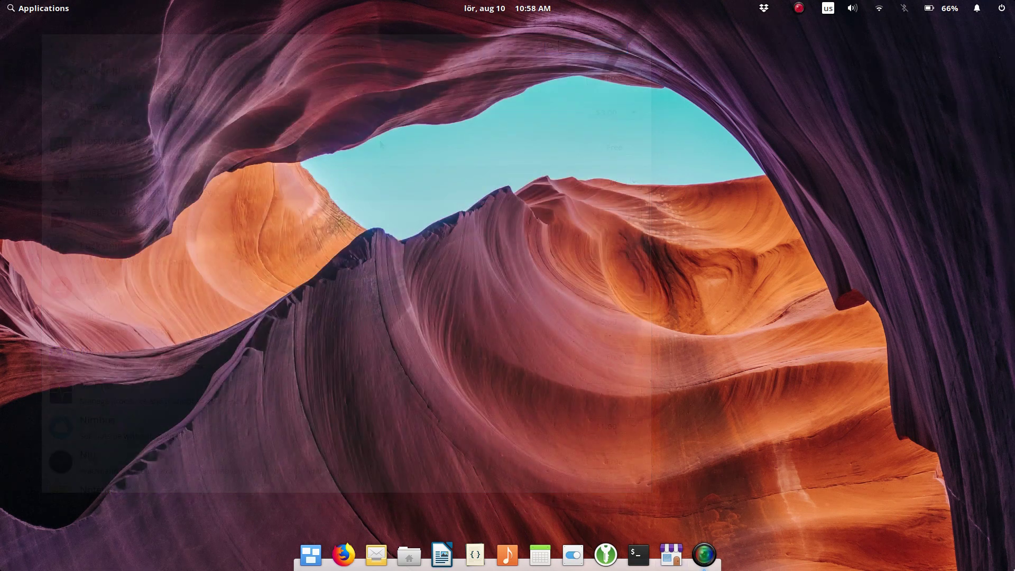